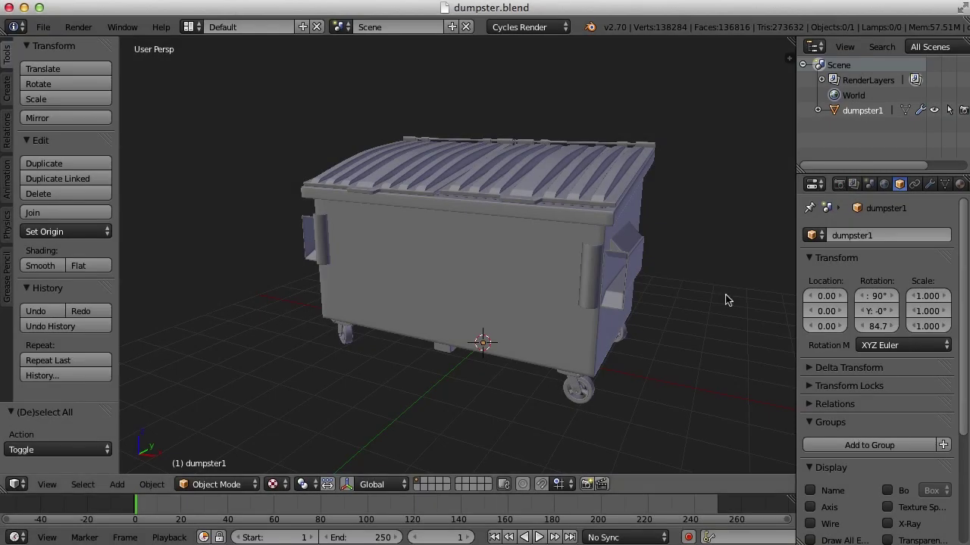
- Select the dumpster and enable the 3D transform manipulator for it
mouse_move(710, 300)
middle_down()
mouse_move(478, 303)
mouse_move(722, 306)
middle_up()
right_click(565, 285)
middle_drag(684, 355, 674, 334)
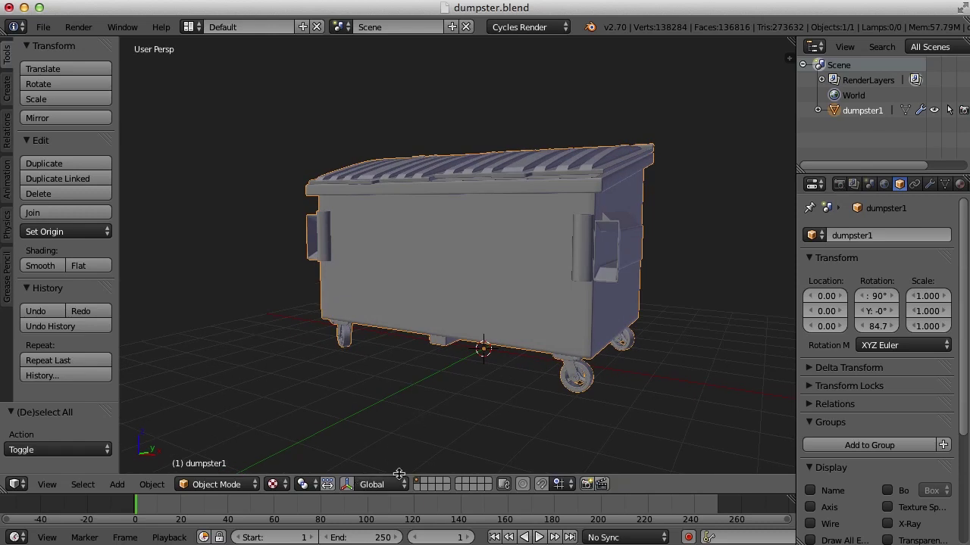
click(348, 484)
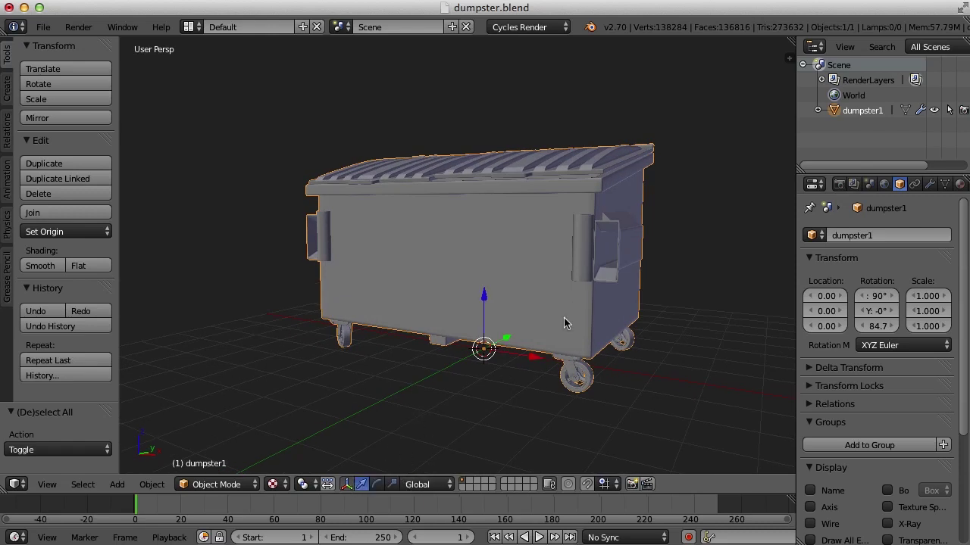
- Try moving the dumpster about 0.76 units along the X axis with the manipulator
drag(533, 357, 606, 367)
right_click(606, 367)
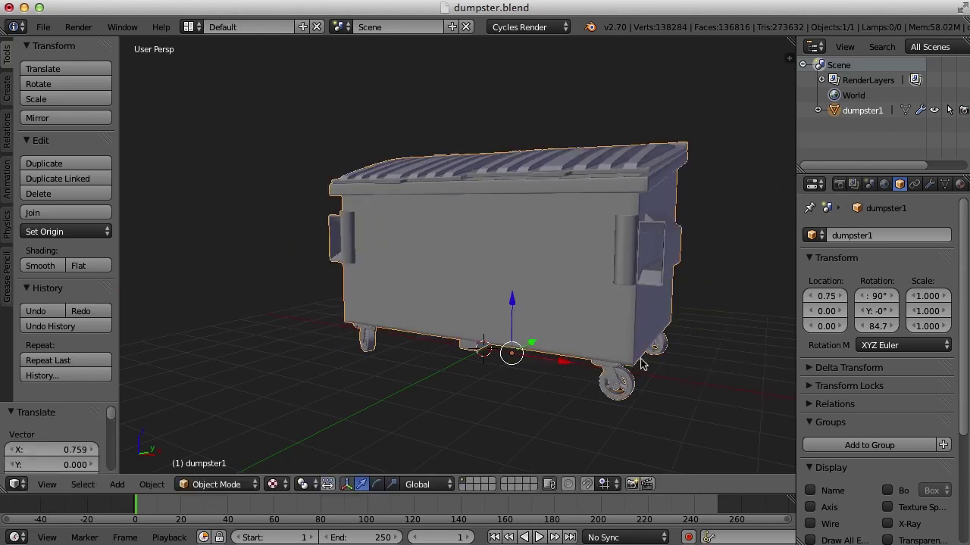
middle_drag(640, 362, 606, 361)
mouse_move(687, 334)
middle_down()
mouse_move(600, 333)
mouse_move(704, 342)
mouse_move(666, 343)
mouse_move(670, 337)
middle_up()
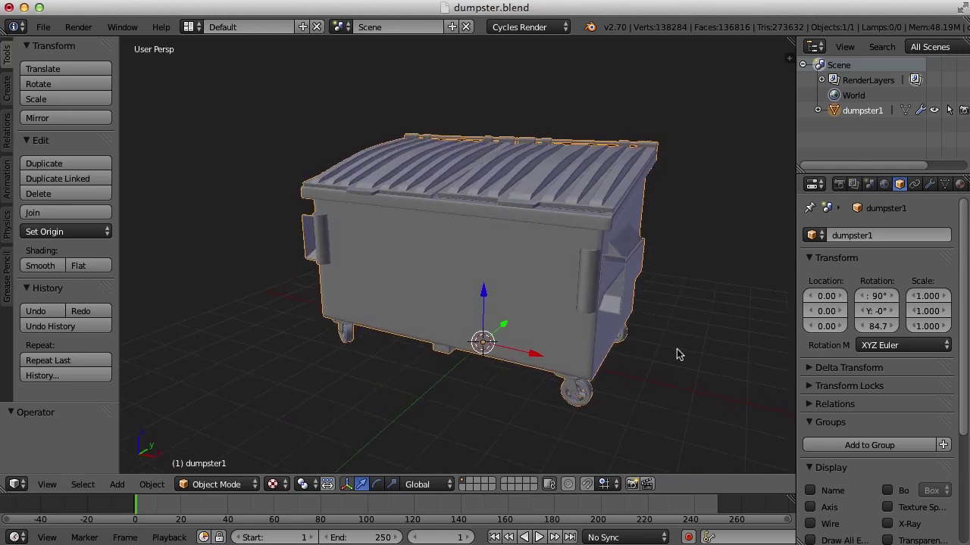
- Switch to the UV Editing screen layout and enter Edit Mode on the dumpster with nothing selected
click(188, 26)
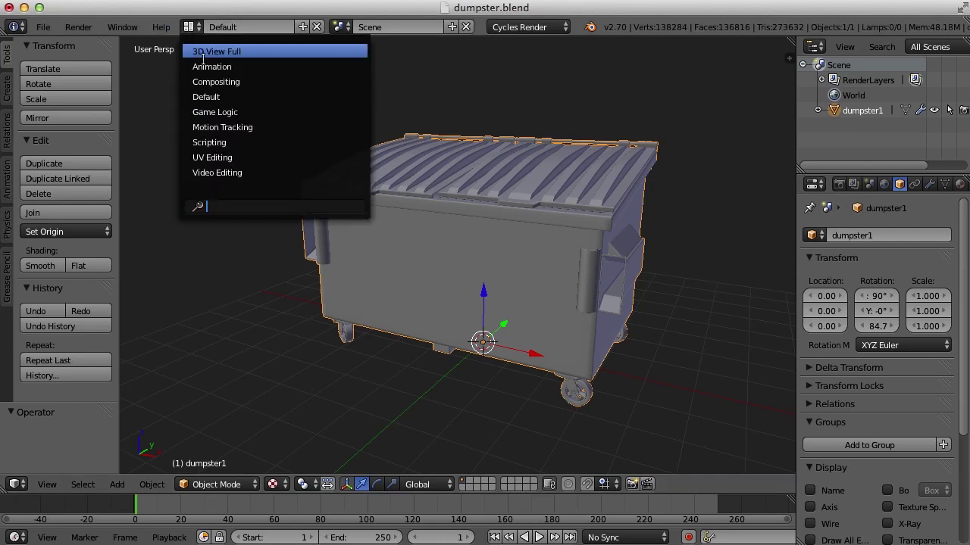
click(246, 157)
middle_drag(791, 388, 801, 390)
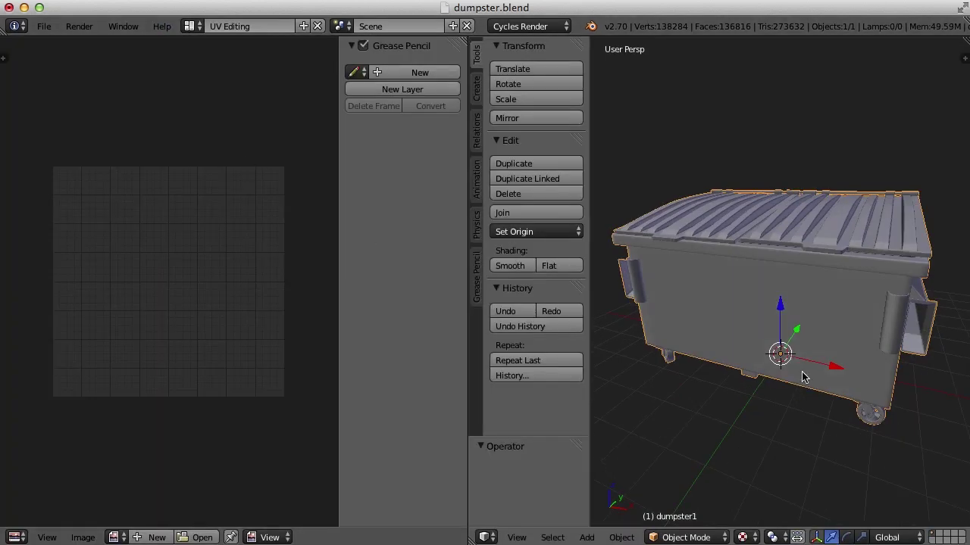
key(Tab)
key(a)
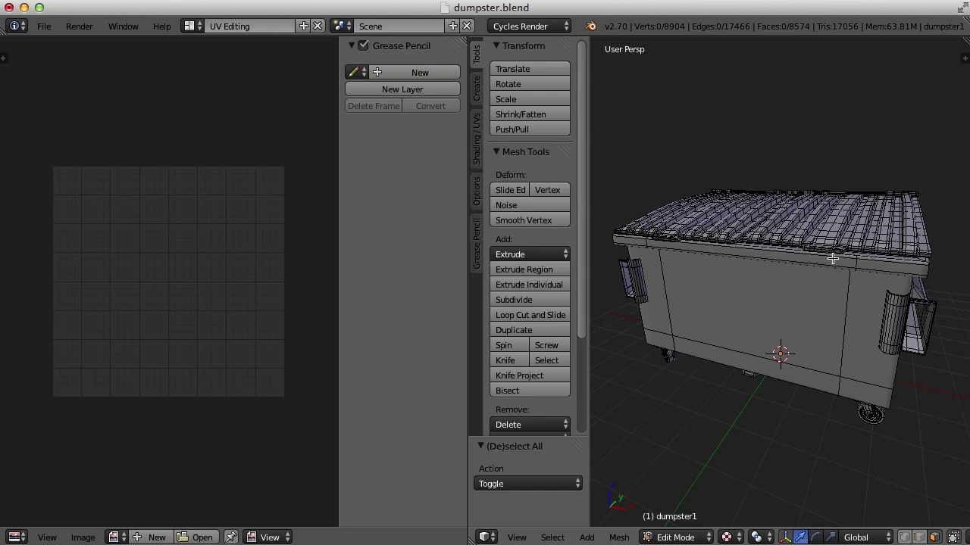
- Select the linked geometry of the dumpster's main bin body and hide all unselected parts
key(l)
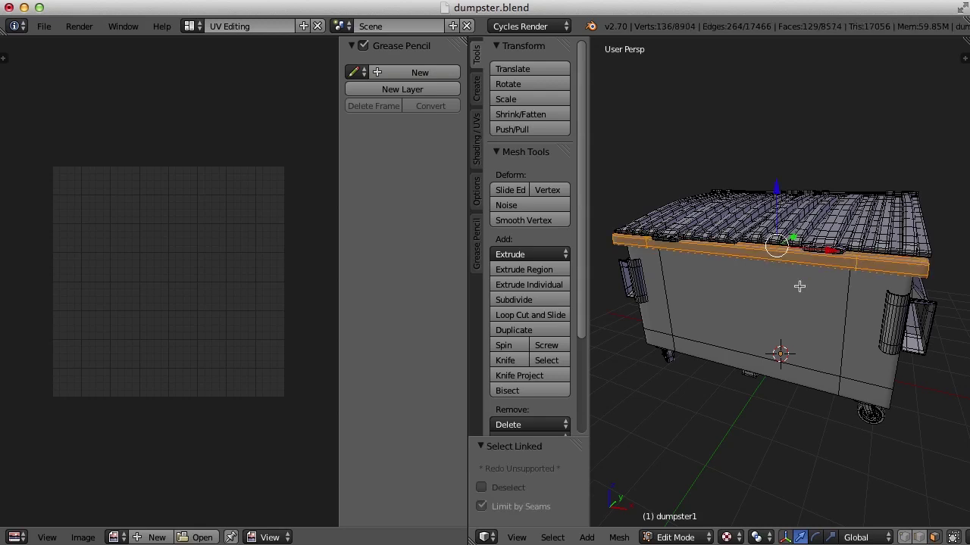
middle_drag(813, 312, 788, 288)
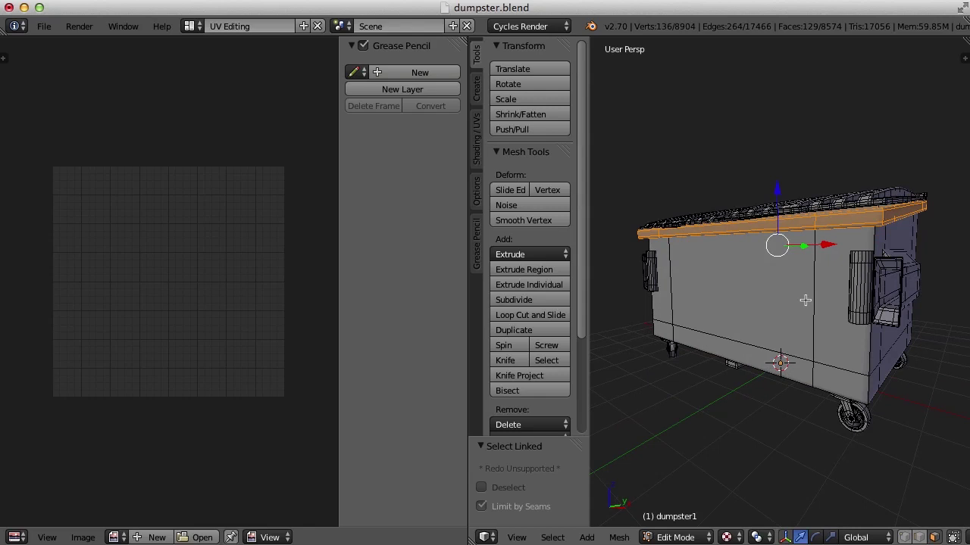
key(shift+h)
middle_drag(805, 299, 781, 337)
scroll(781, 337, up, 5)
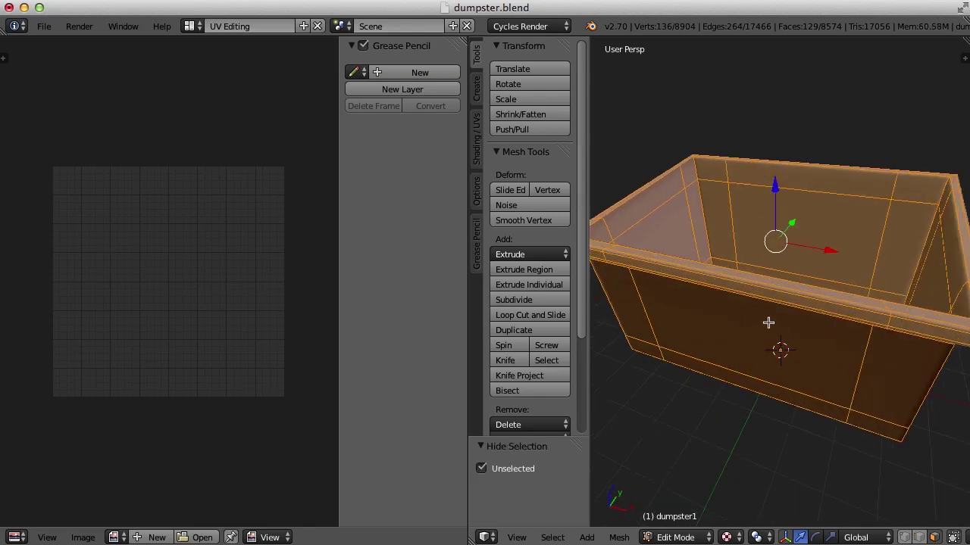
scroll(777, 325, down, 2)
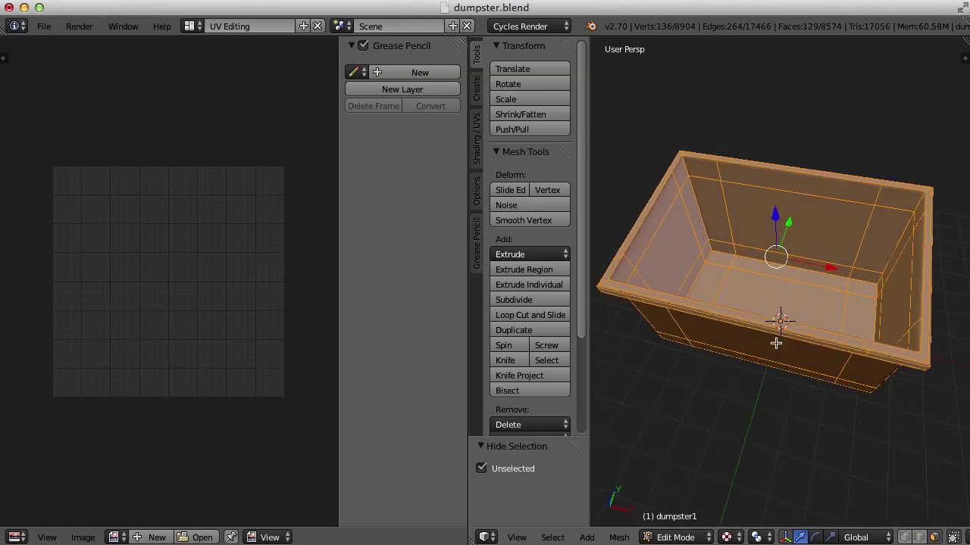
middle_drag(775, 318, 764, 325)
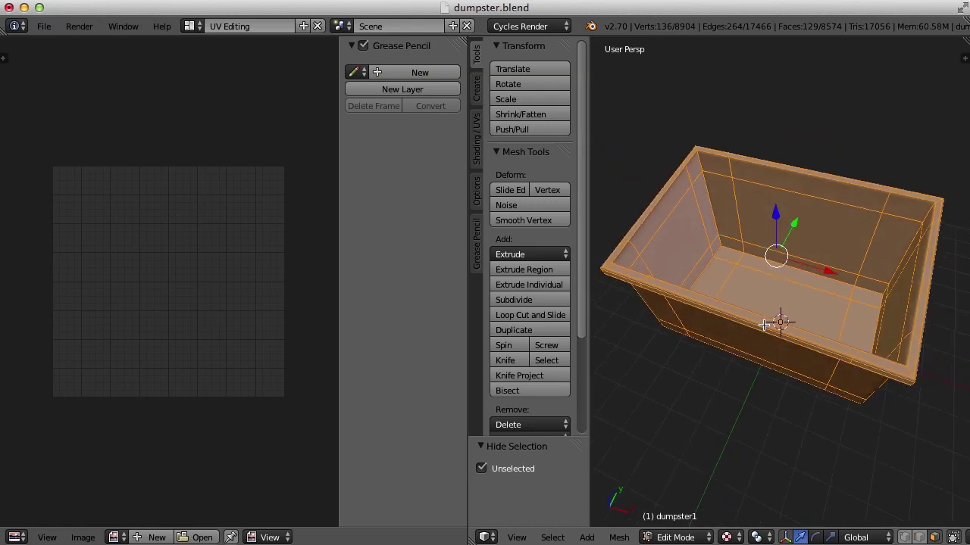
- Maximize the 3D view and switch the mesh selection mode to edges
key(ctrl+Up)
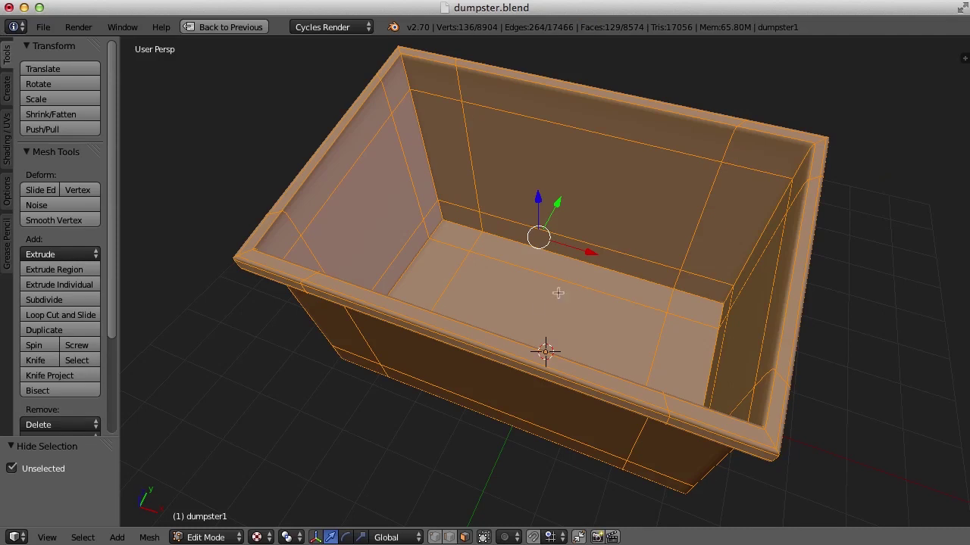
middle_drag(547, 298, 548, 319)
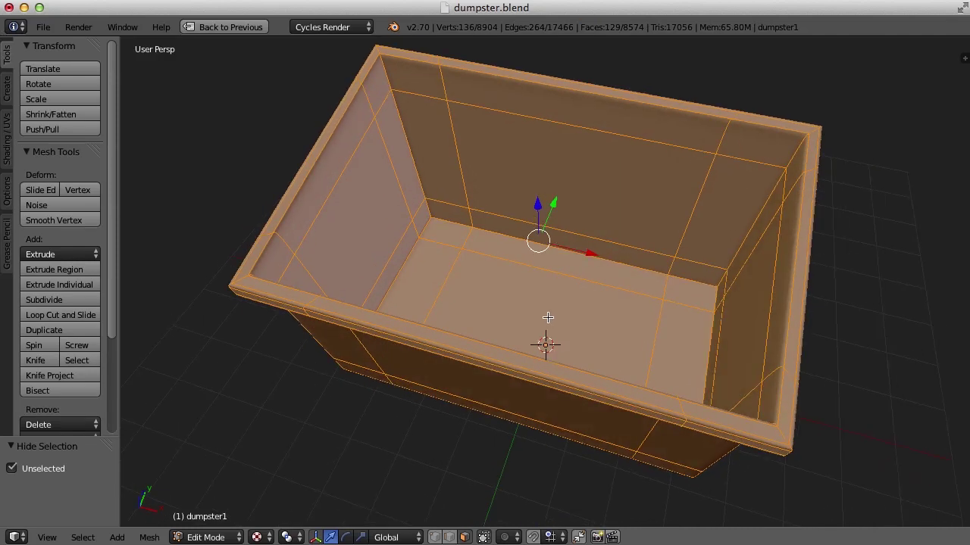
key(ctrl+Tab)
click(534, 331)
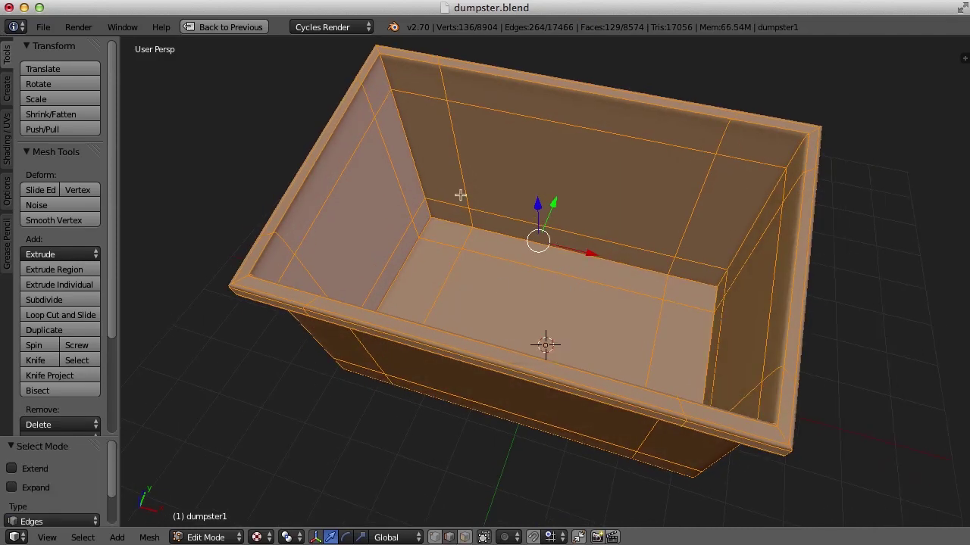
- Select the edge loops along all four sides of the bin's inner floor
alt+right_click(412, 249)
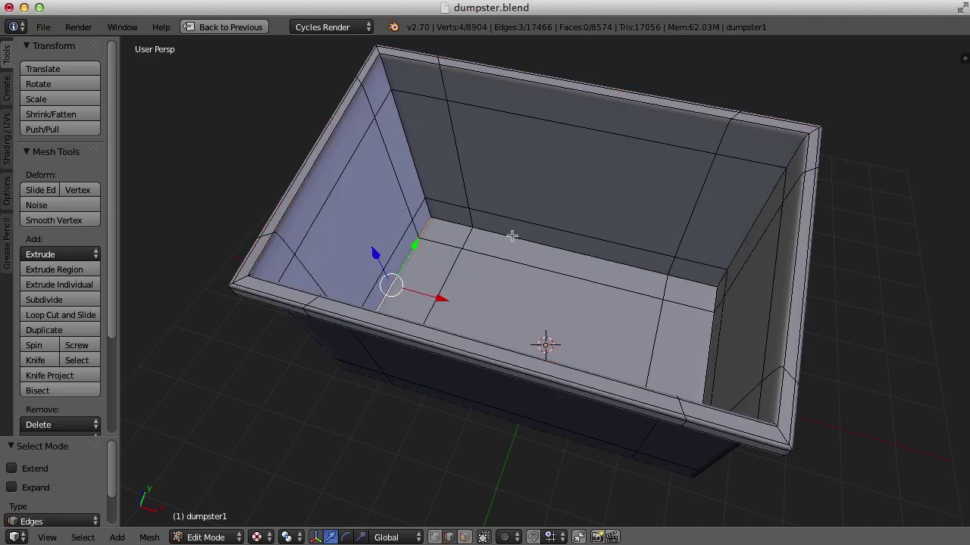
alt+shift+right_click(511, 236)
alt+shift+right_click(710, 336)
middle_drag(719, 265, 529, 254)
alt+shift+right_click(457, 287)
- Add the four vertical corner edge loops to the selection, mark all selected edges as seams and clear the selection
alt+shift+right_click(494, 139)
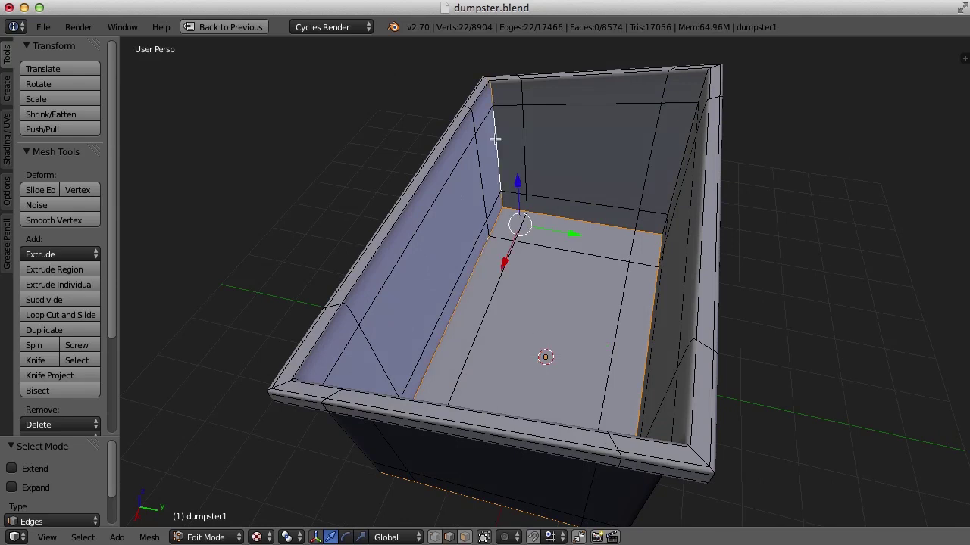
alt+shift+right_click(684, 149)
middle_drag(684, 149, 729, 188)
alt+shift+right_click(730, 187)
middle_drag(596, 255, 745, 269)
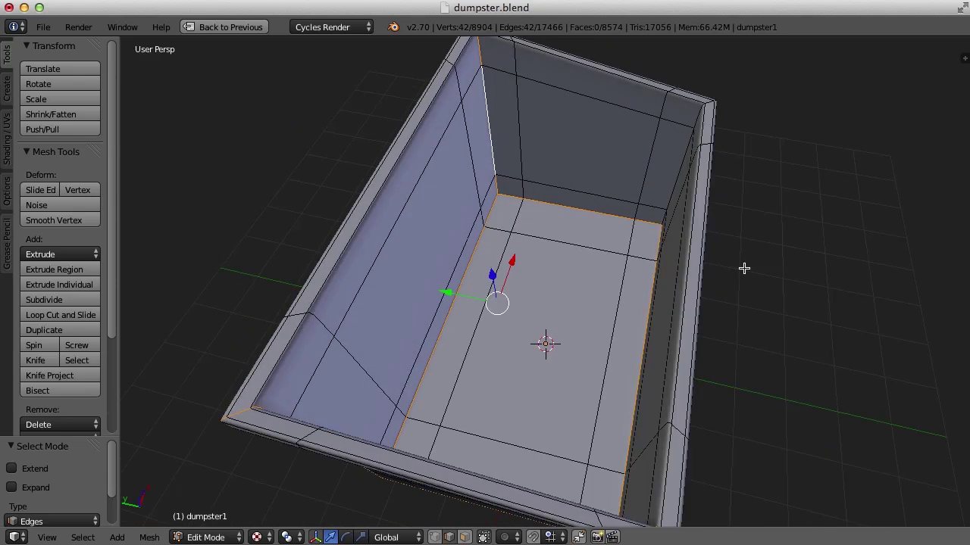
alt+shift+right_click(678, 175)
middle_drag(808, 232, 702, 229)
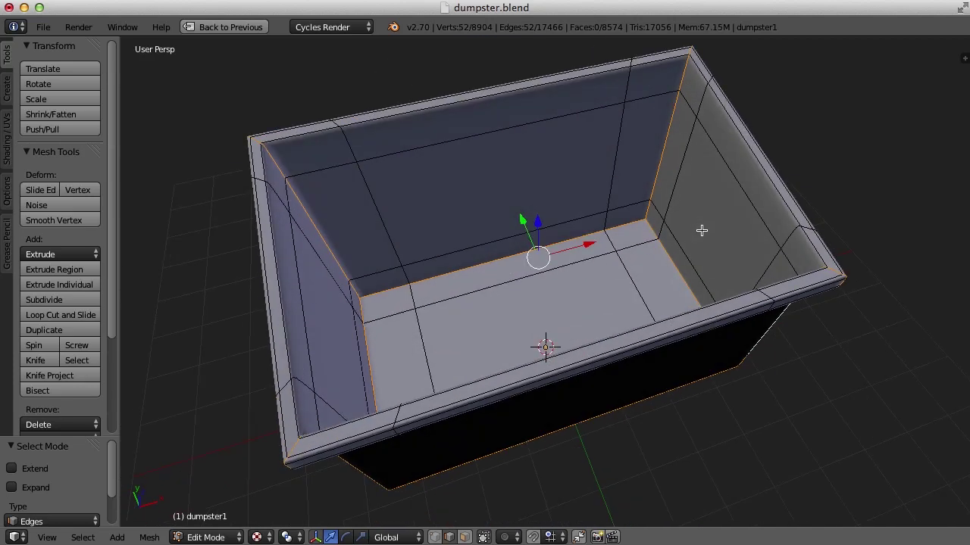
key(ctrl+e)
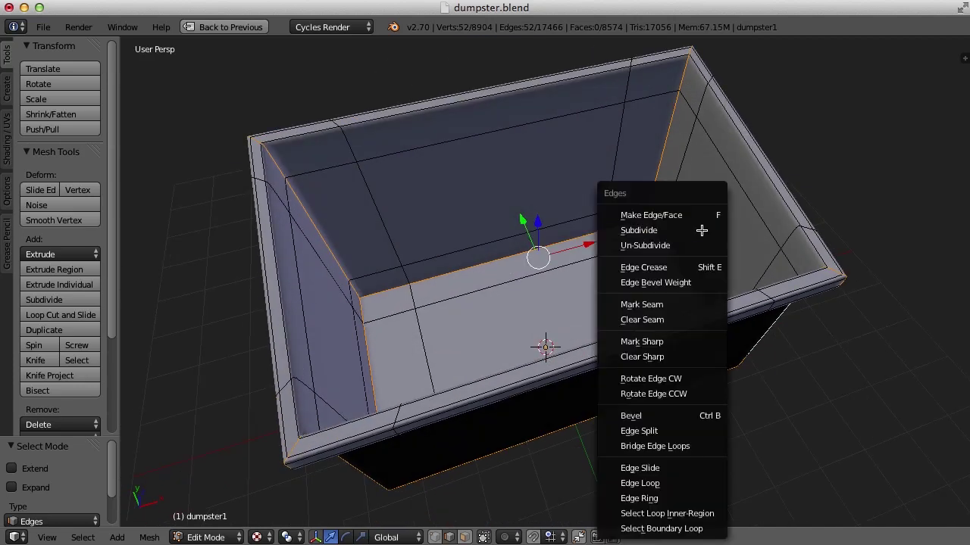
click(673, 305)
key(a)
middle_drag(718, 290, 699, 286)
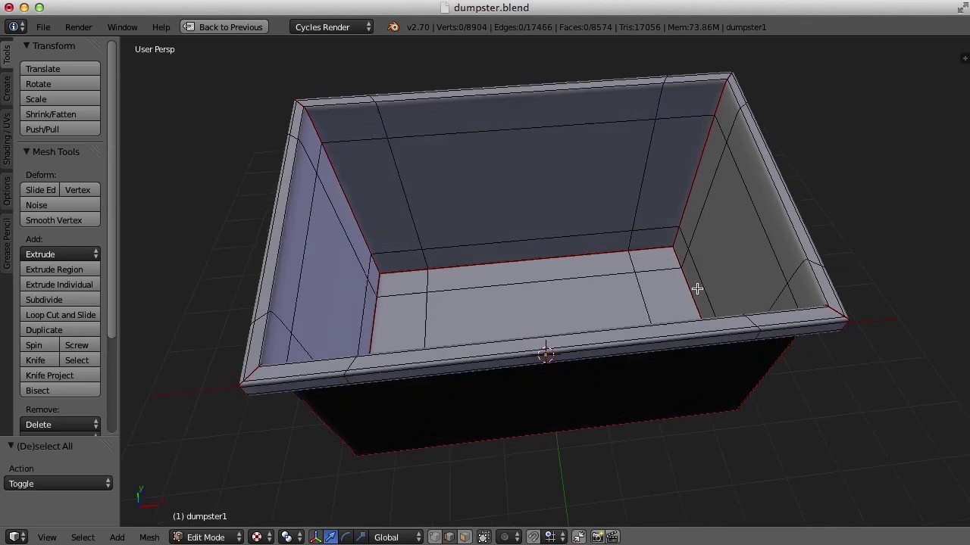
- Restore the UV Editing layout, select the whole bin body and unwrap it along the seams
key(ctrl+Up)
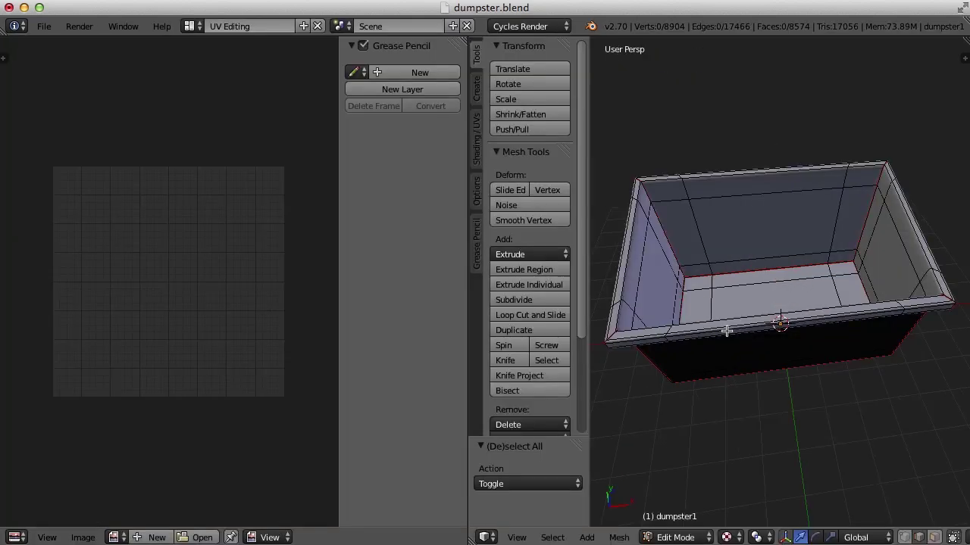
key(a)
middle_drag(786, 402, 712, 361)
key(u)
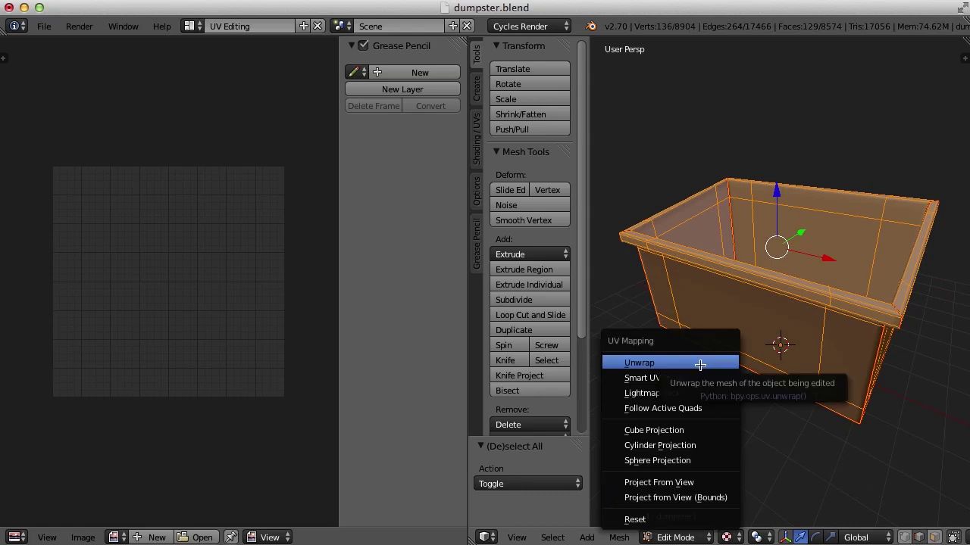
click(699, 365)
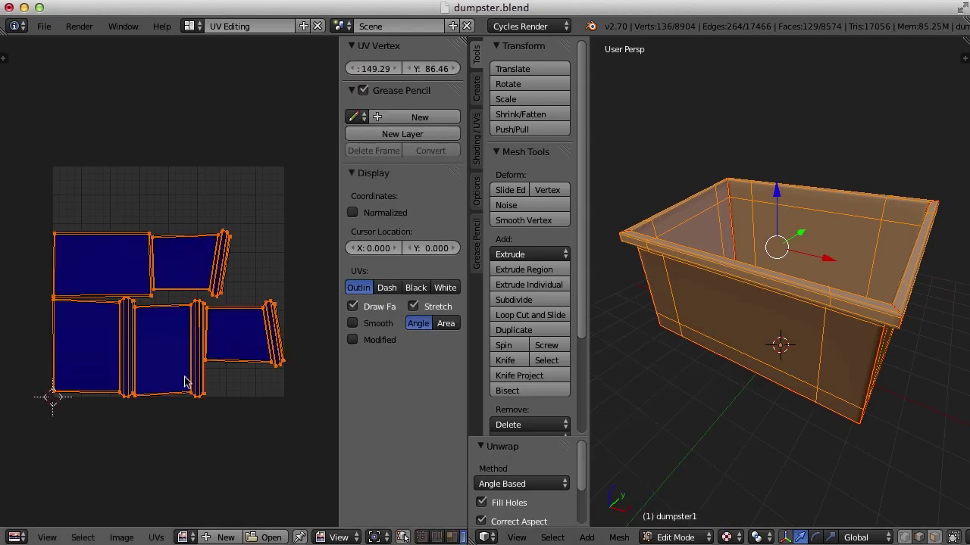
- Toggle the UV stretch display off and back on to compare the unwrapped islands
mouse_move(712, 378)
middle_down()
mouse_move(704, 398)
mouse_move(727, 424)
mouse_move(777, 395)
mouse_move(846, 392)
mouse_move(729, 378)
middle_up()
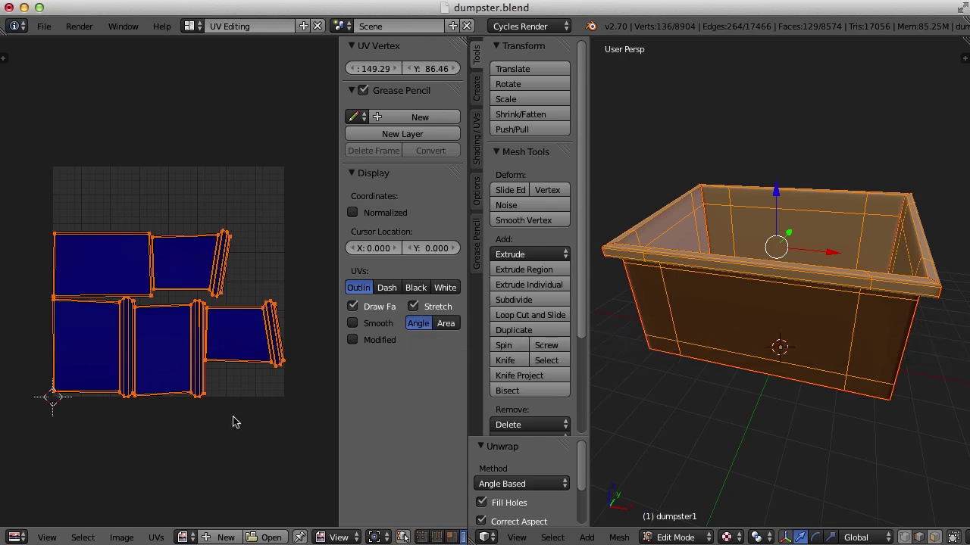
click(414, 307)
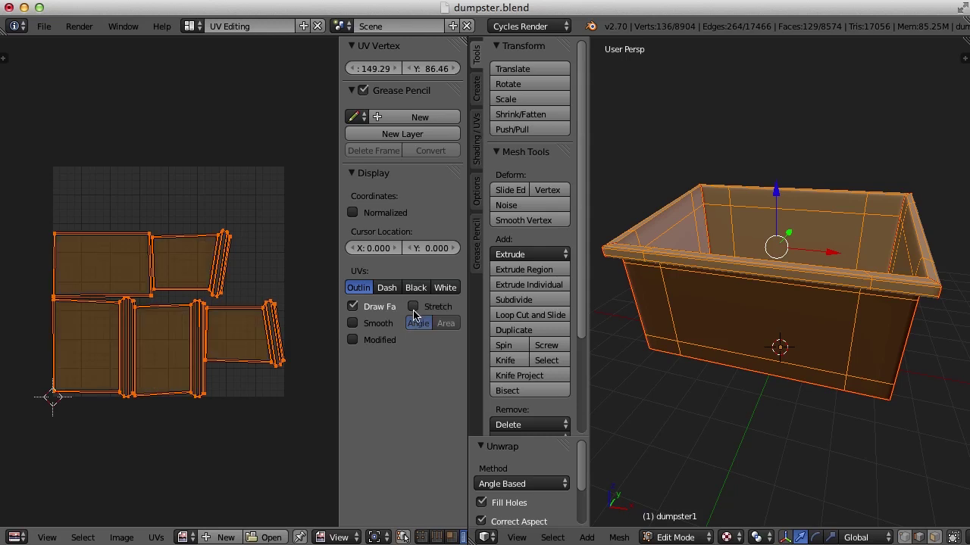
click(413, 308)
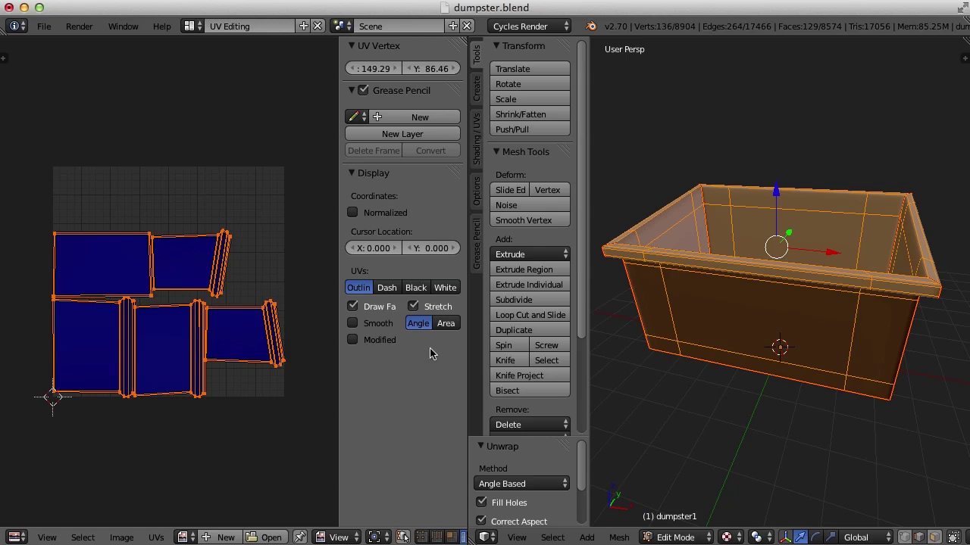
- Widen the UV editor and move the plain rectangular floor island about 0.577 up in Y, above the UV square
drag(468, 363, 503, 362)
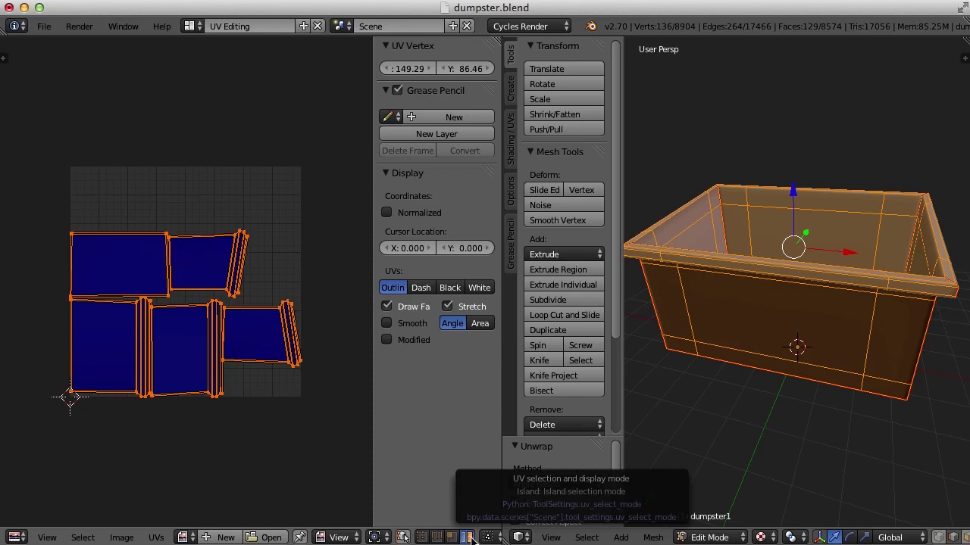
click(144, 279)
key(g)
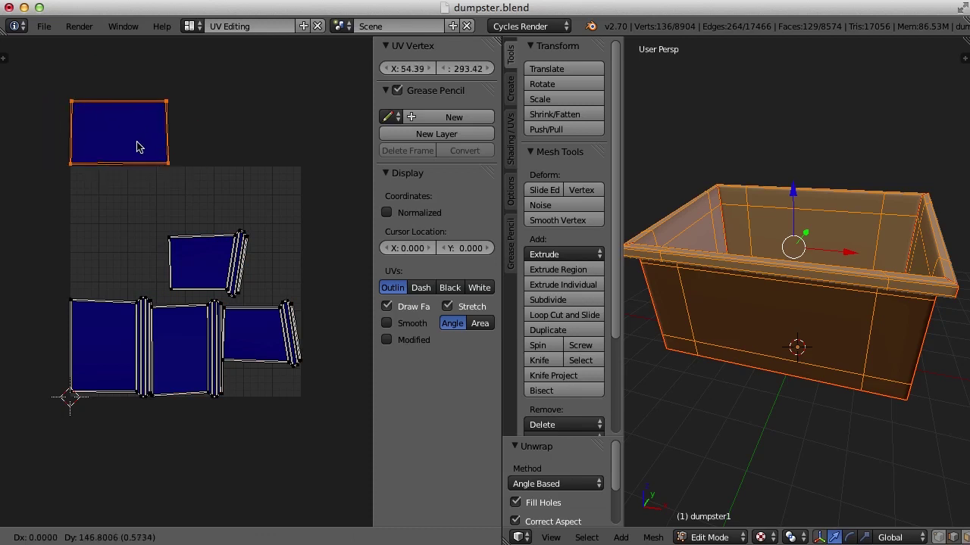
click(135, 150)
scroll(266, 384, up, 1)
scroll(256, 392, down, 1)
middle_drag(878, 395, 851, 371)
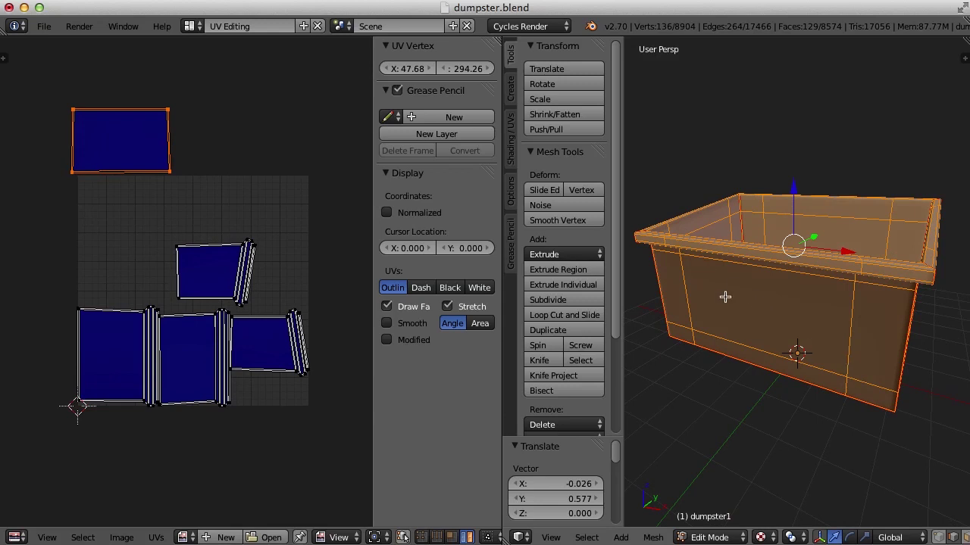
mouse_move(840, 318)
middle_down()
mouse_move(723, 313)
mouse_move(841, 333)
mouse_move(858, 306)
mouse_move(844, 309)
middle_up()
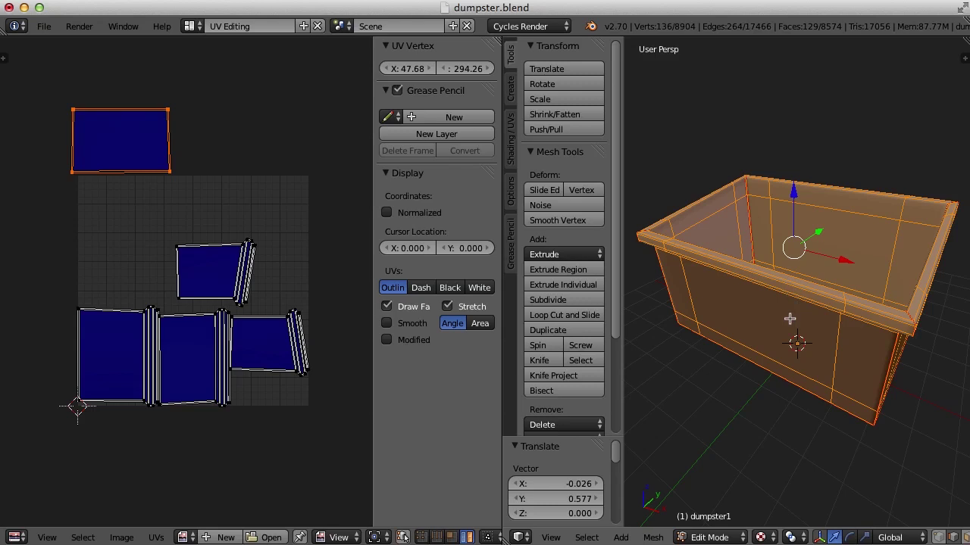
mouse_move(780, 353)
middle_down()
mouse_move(820, 311)
mouse_move(767, 341)
middle_up()
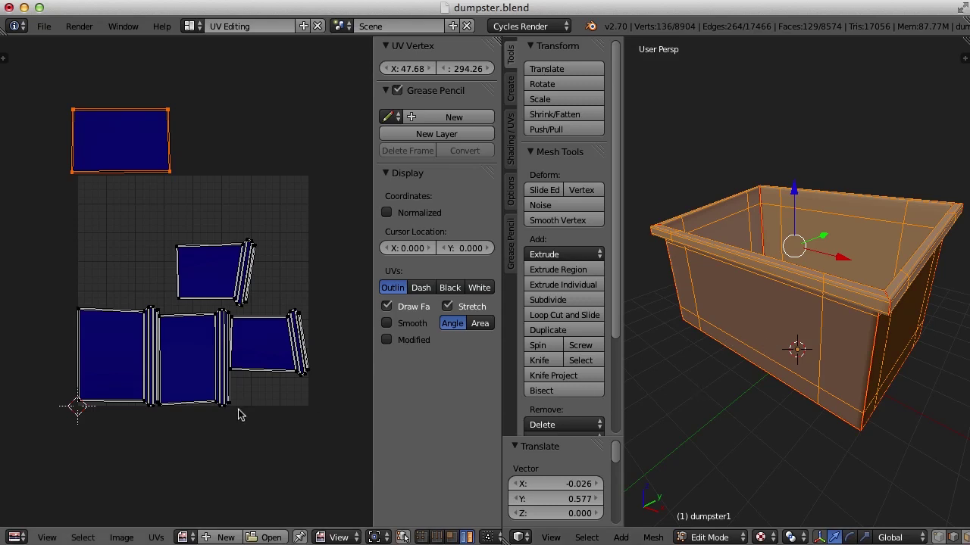
- Create a new 1024 × 1024 px image named "uv grid" with the UV Grid generated type for the UV layout
click(226, 538)
click(279, 397)
text(uv grid)
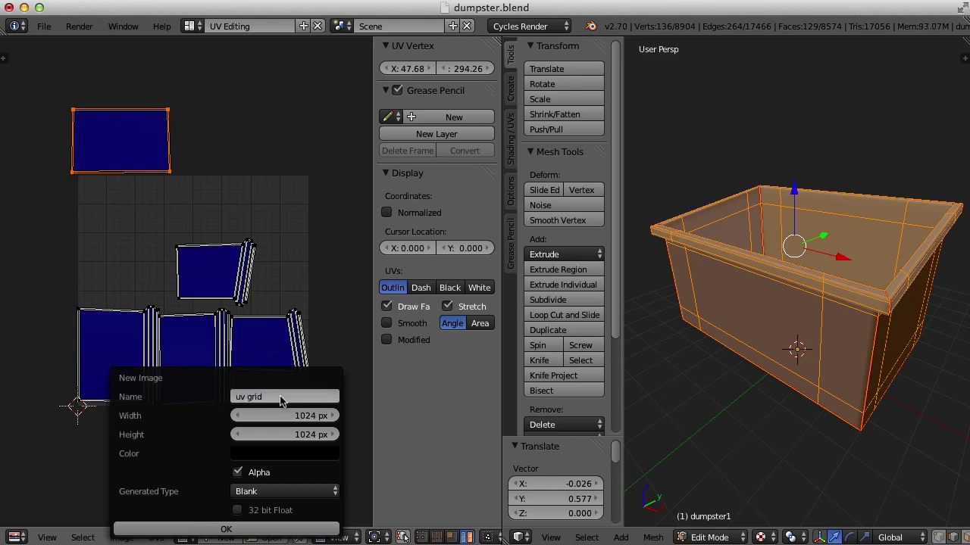
key(Return)
click(276, 491)
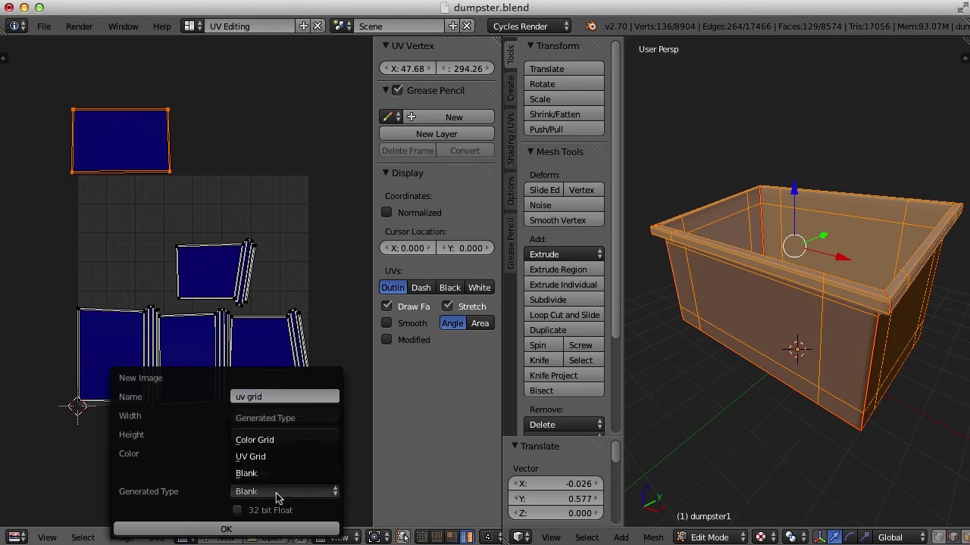
click(259, 457)
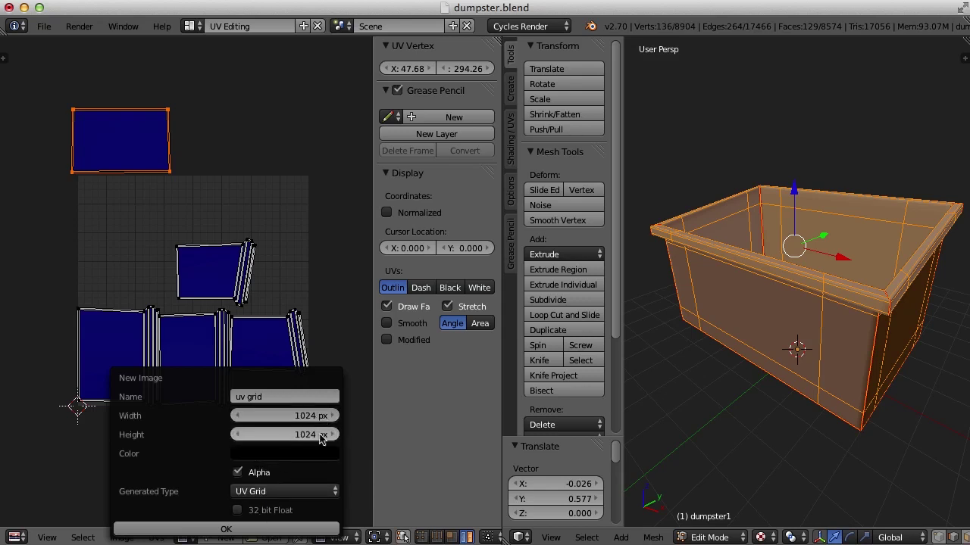
click(243, 529)
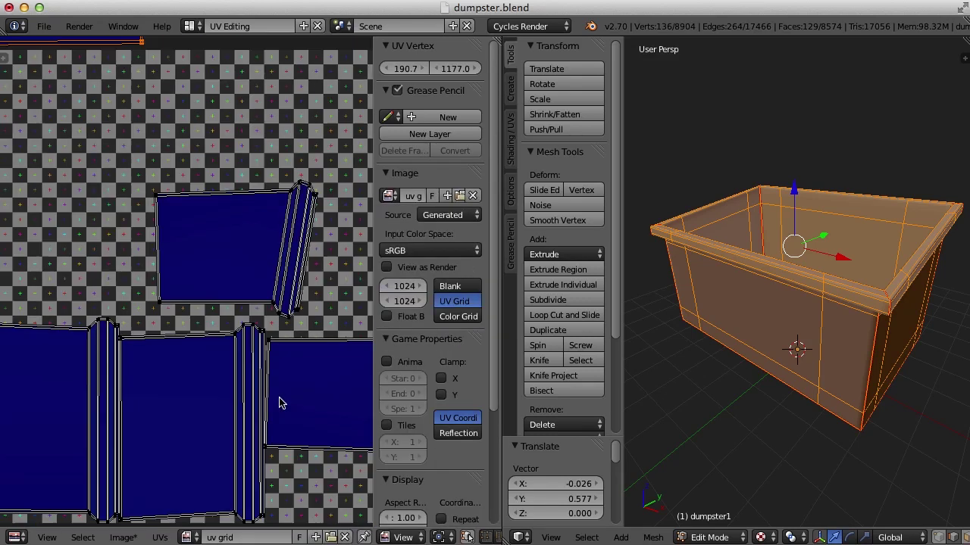
scroll(279, 388, down, 2)
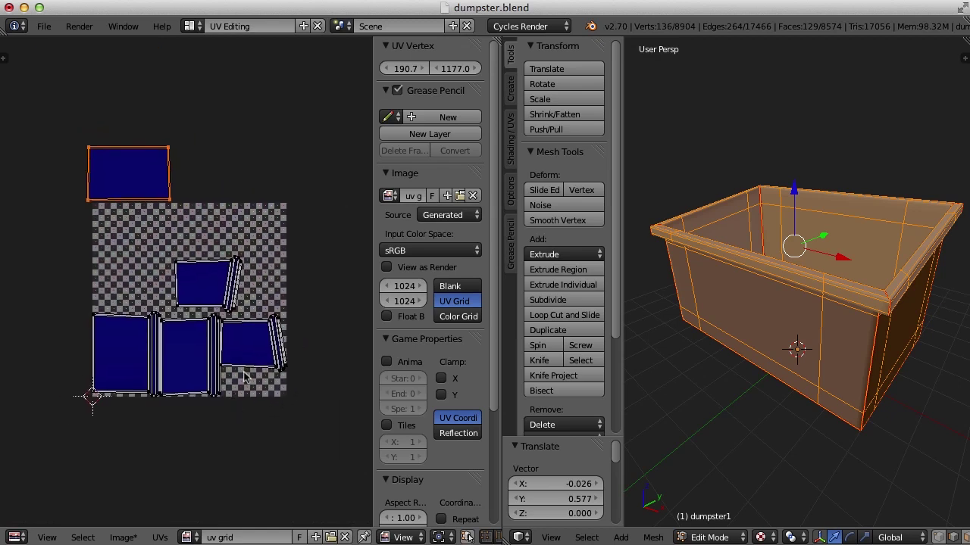
- Set the 3D viewport shading to Texture
mouse_move(776, 380)
middle_down()
mouse_move(912, 359)
mouse_move(772, 369)
mouse_move(770, 457)
middle_up()
click(761, 537)
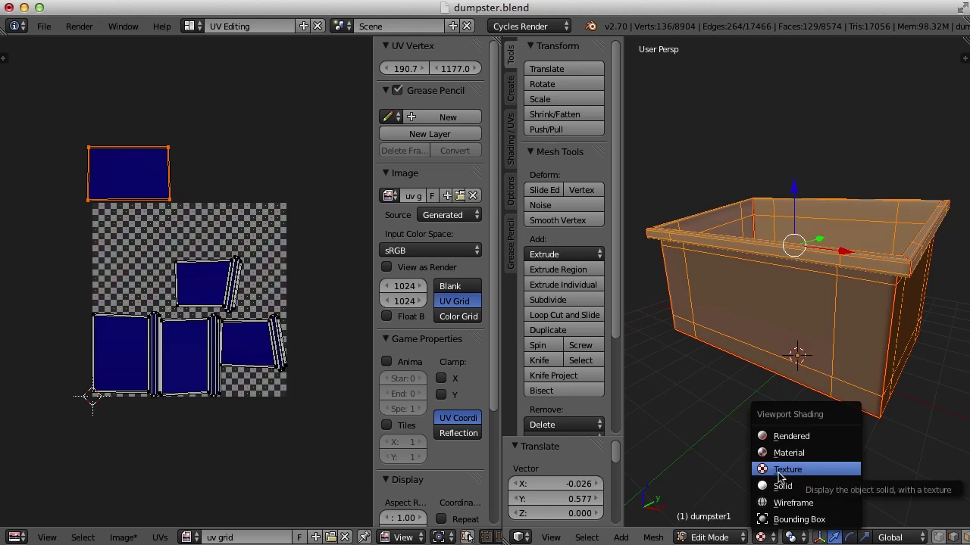
click(780, 470)
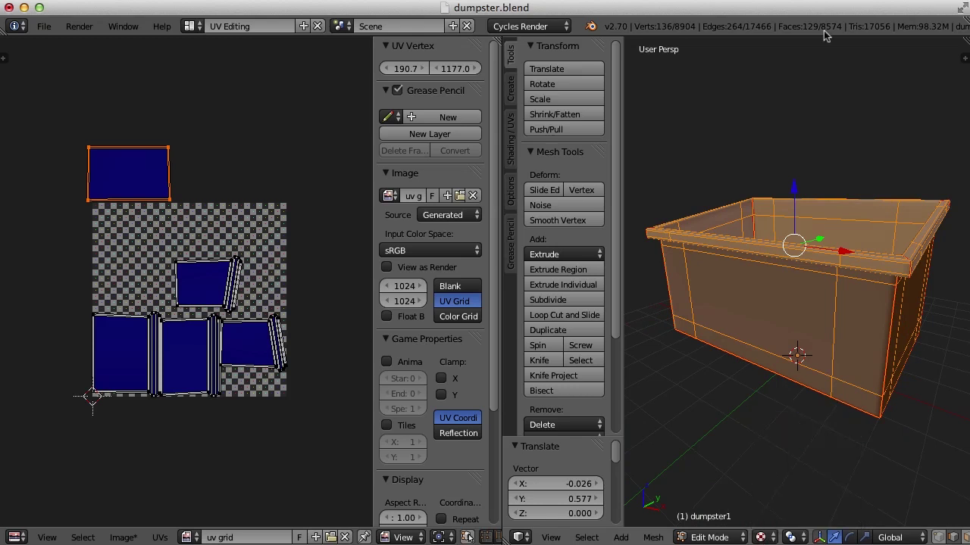
- Show the Node Editor in place of the UV editor and create a new material named "uv grid"
click(15, 537)
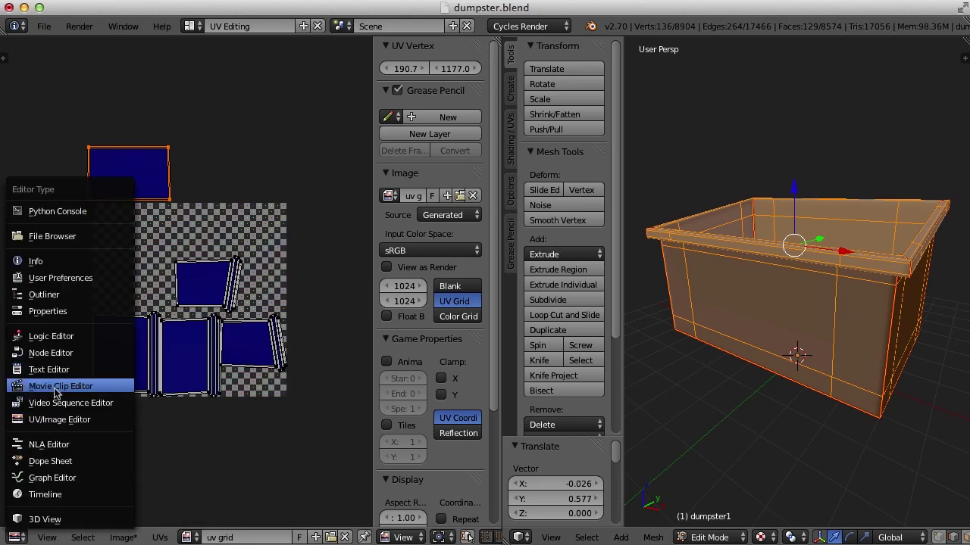
click(61, 353)
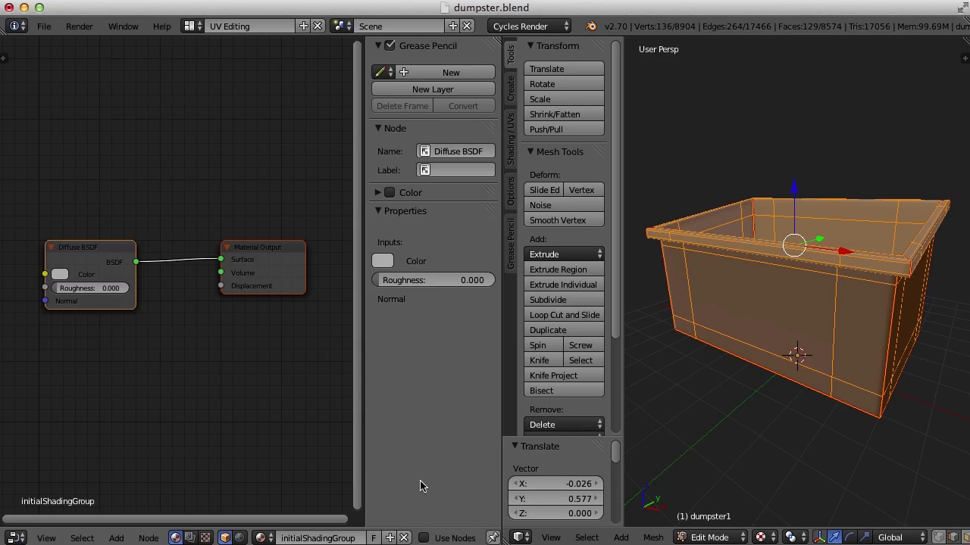
click(390, 538)
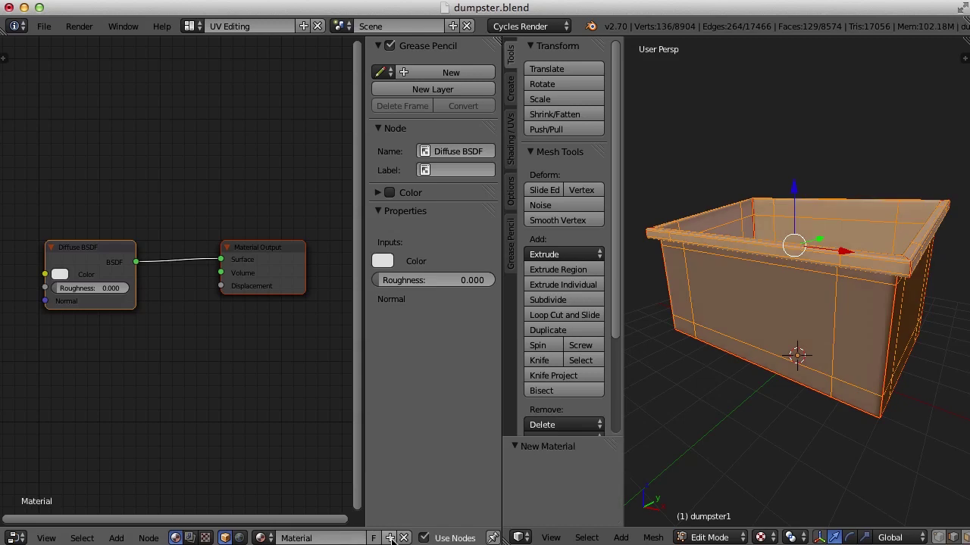
click(325, 539)
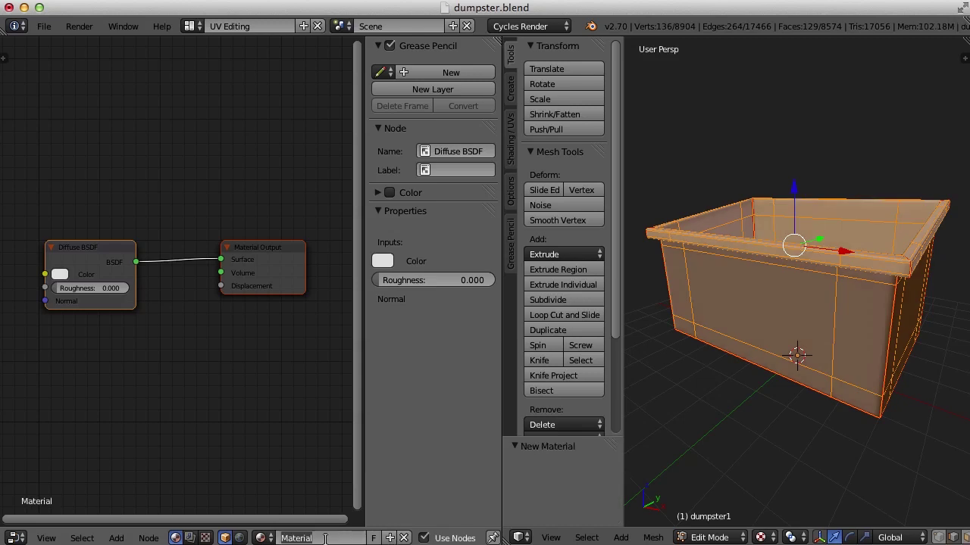
text(uv grid)
key(Return)
- Move the Diffuse BSDF node up and add an Image Texture node that uses the uv grid image
drag(88, 250, 144, 179)
click(118, 538)
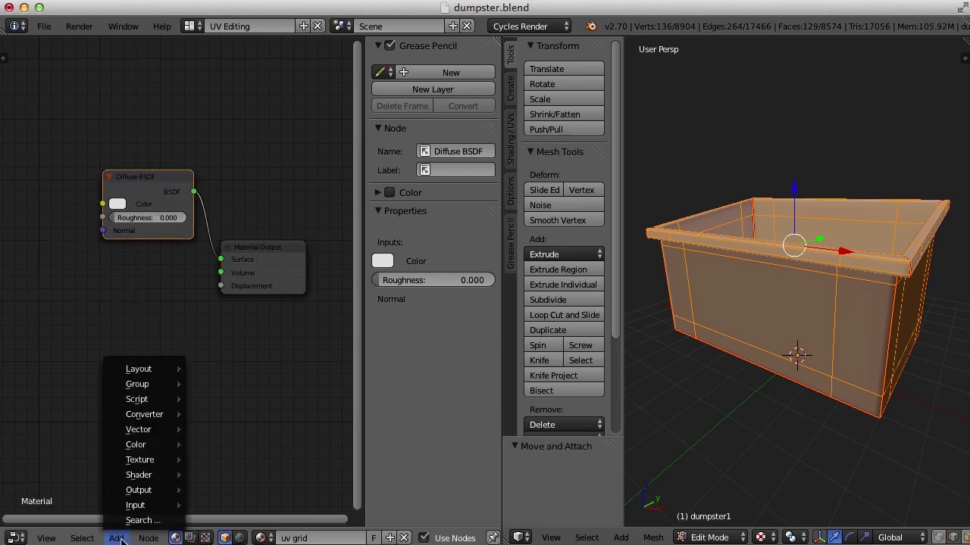
mouse_move(156, 433)
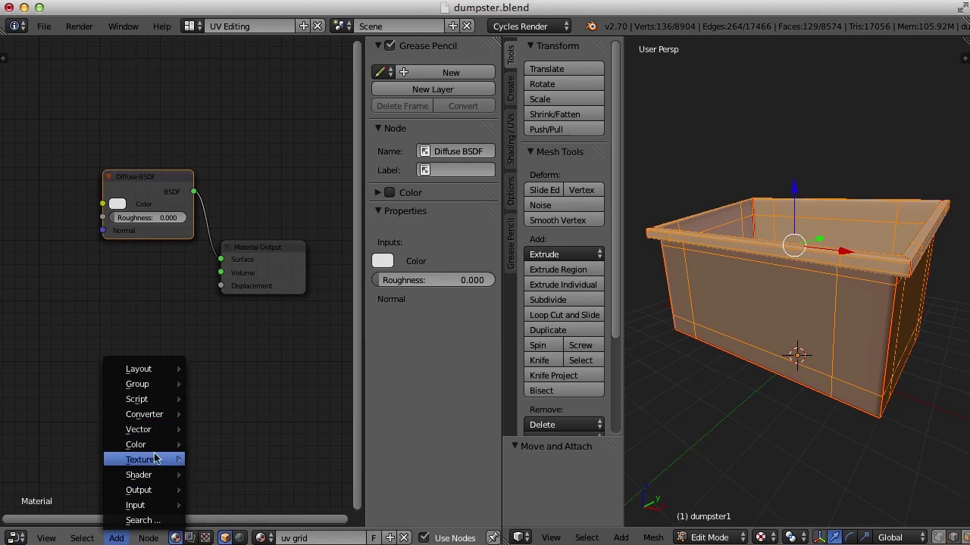
mouse_move(157, 459)
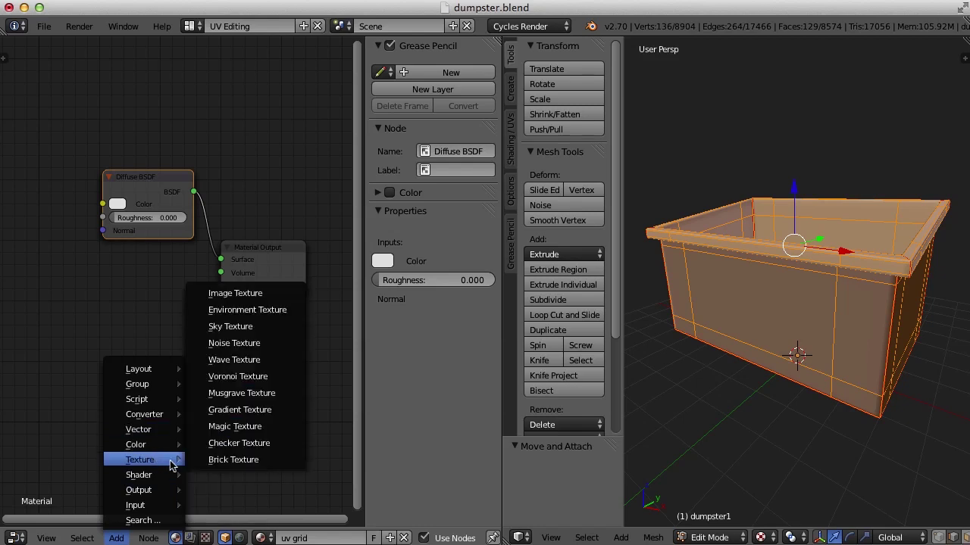
click(267, 301)
click(30, 318)
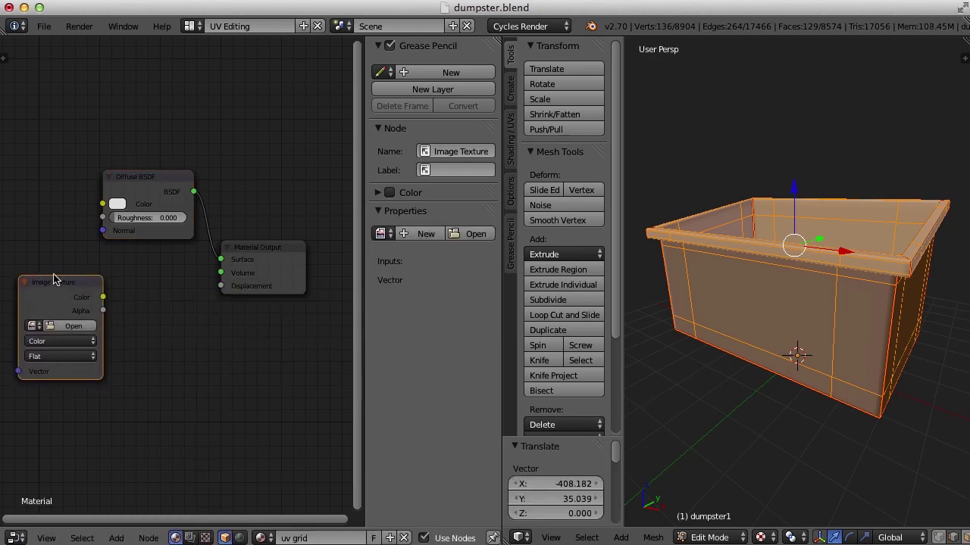
click(33, 326)
click(57, 358)
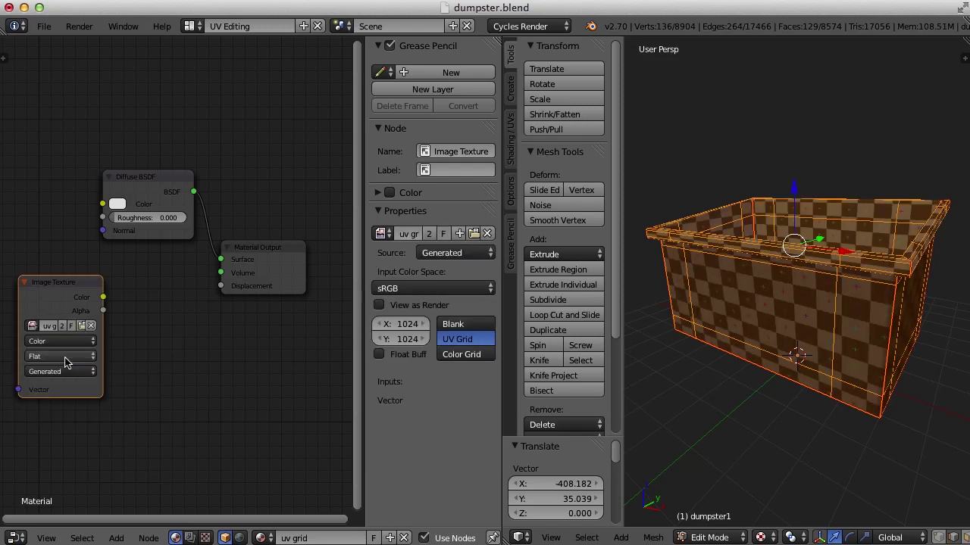
- Connect the Image Texture's Color output to the Diffuse BSDF's Color input and space the nodes out
drag(66, 280, 116, 215)
drag(31, 265, 38, 253)
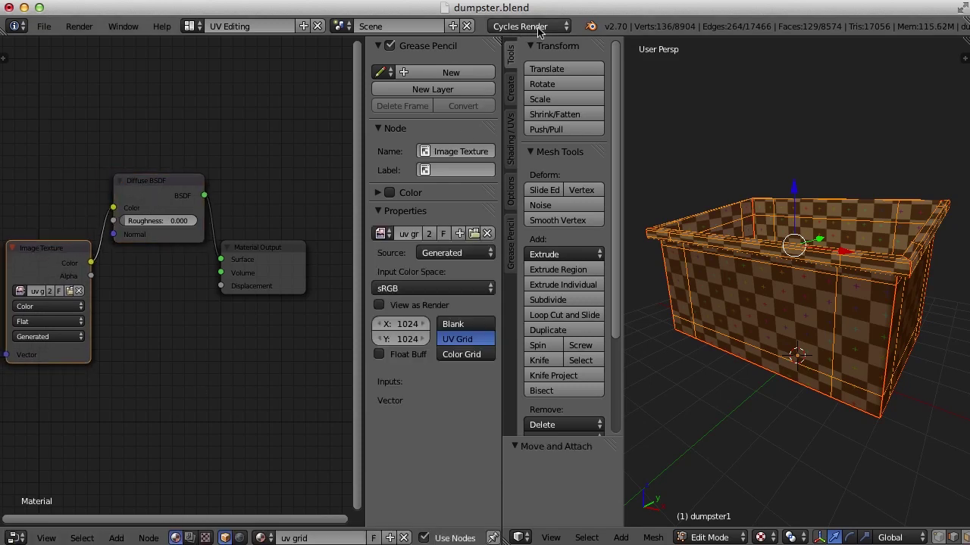
drag(155, 200, 162, 220)
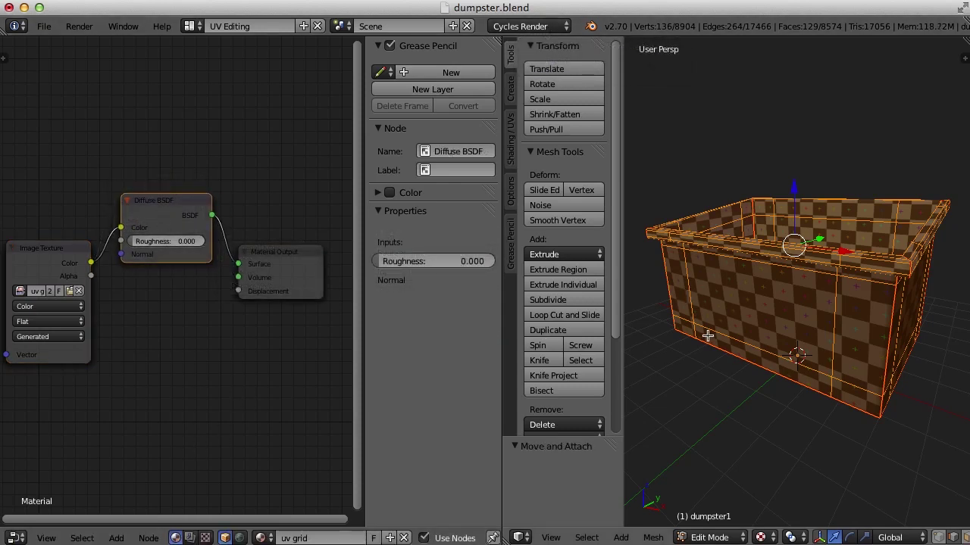
- Return the node area to the UV/Image Editor and view the checkered bin from its front corner
middle_drag(704, 348, 729, 359)
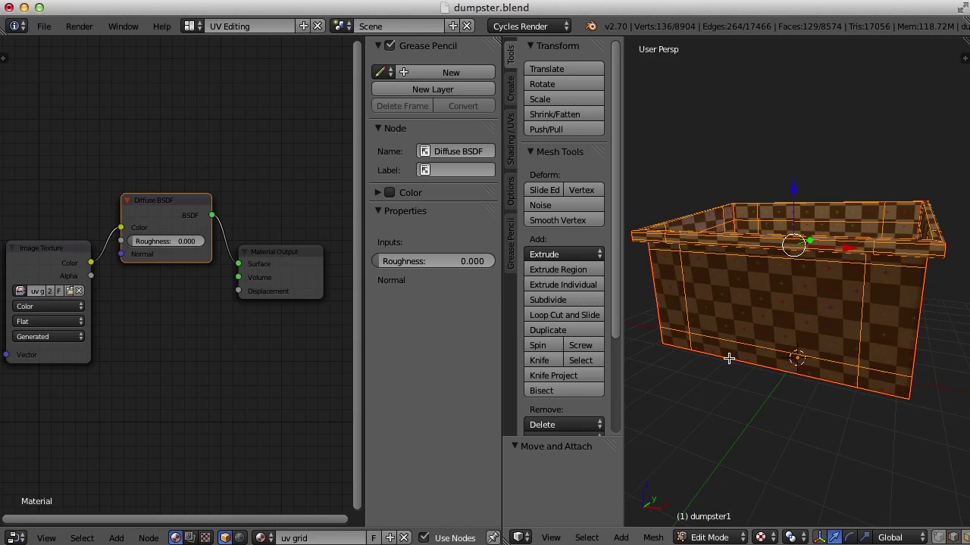
click(17, 538)
click(66, 422)
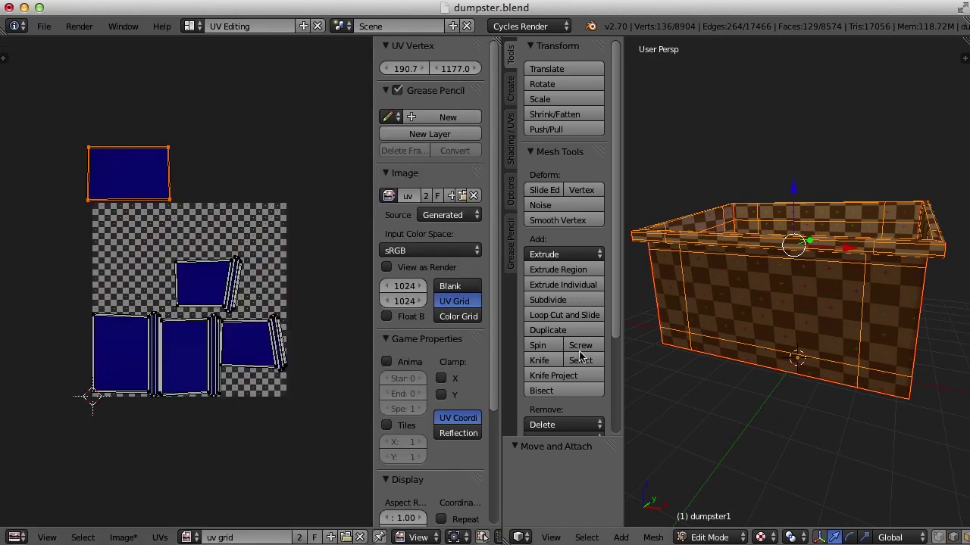
middle_drag(758, 351, 757, 343)
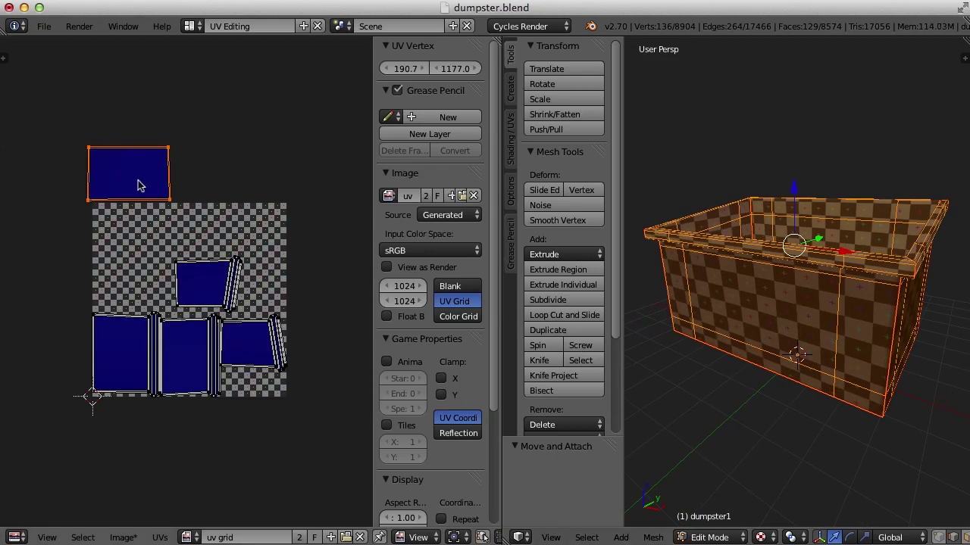
- Spread the islands apart, placing the floor above the UV square, the short walls at its side and the front wall across its lower edge
key(g)
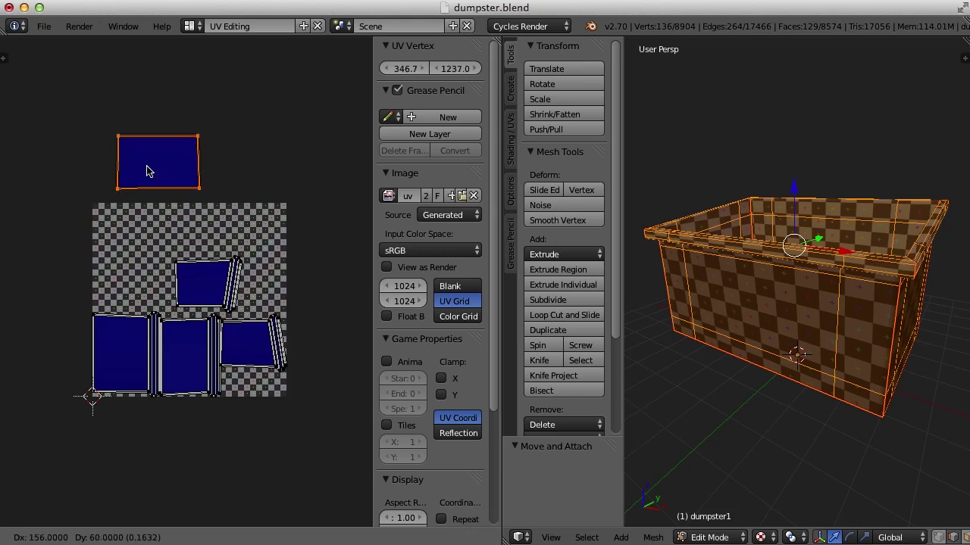
click(147, 171)
middle_drag(772, 347, 794, 347)
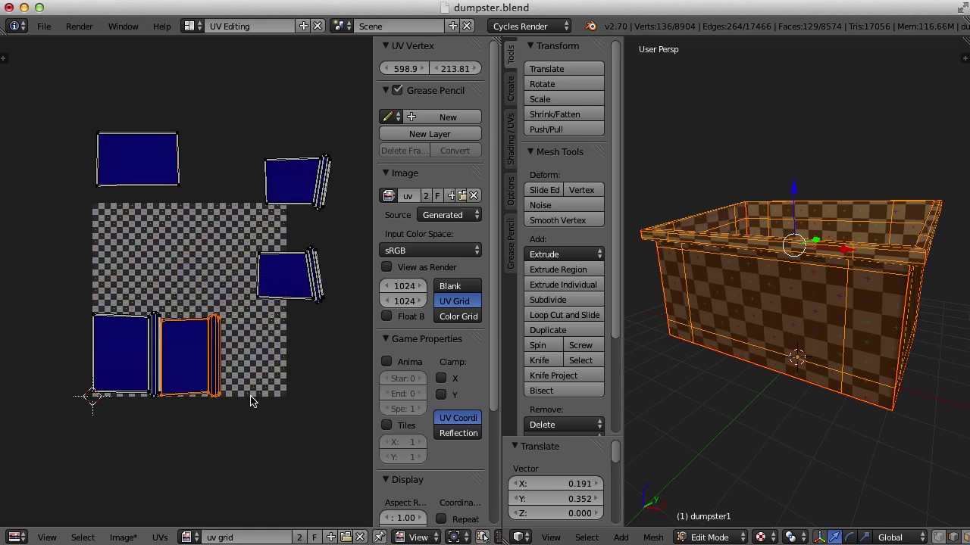
key(g)
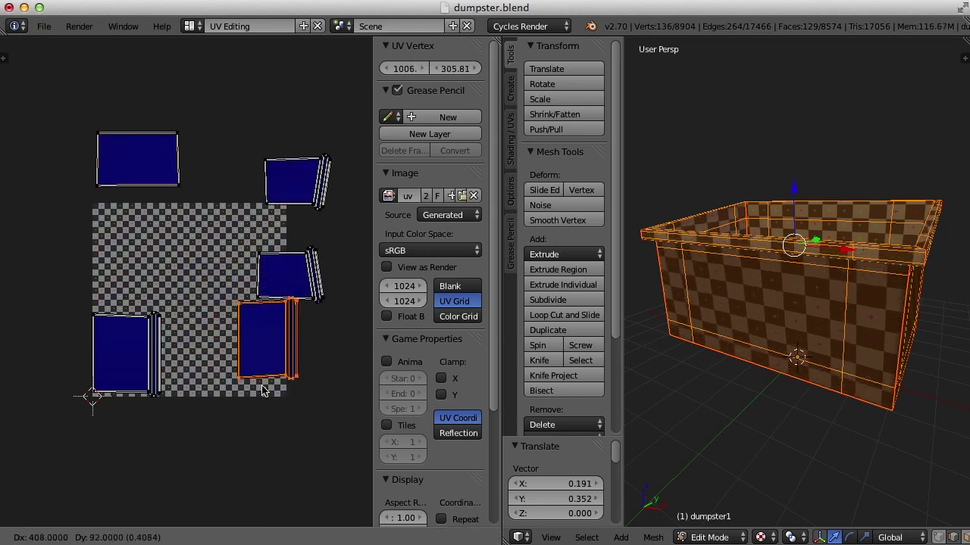
click(297, 447)
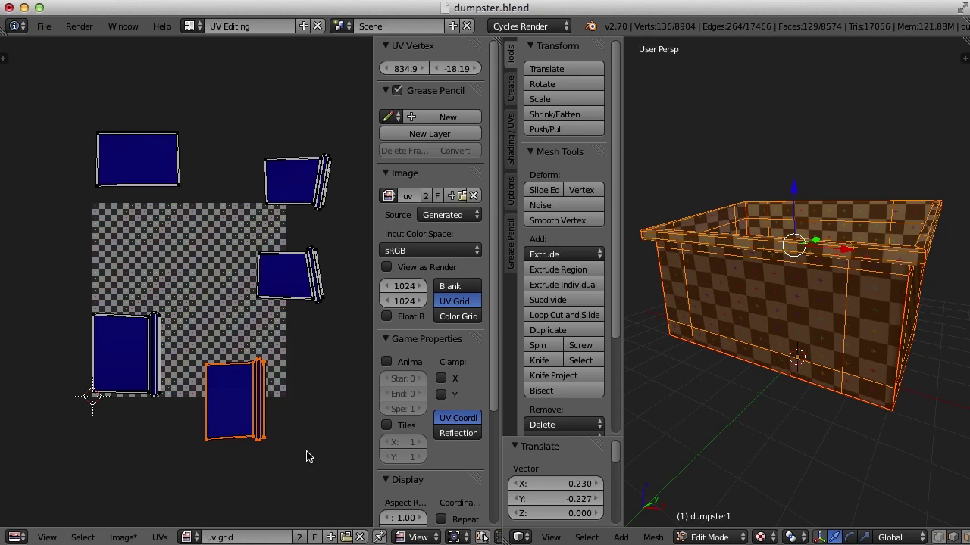
- Rotate the front wall's island by -90° and scale it by 1.269 along X
key(r)
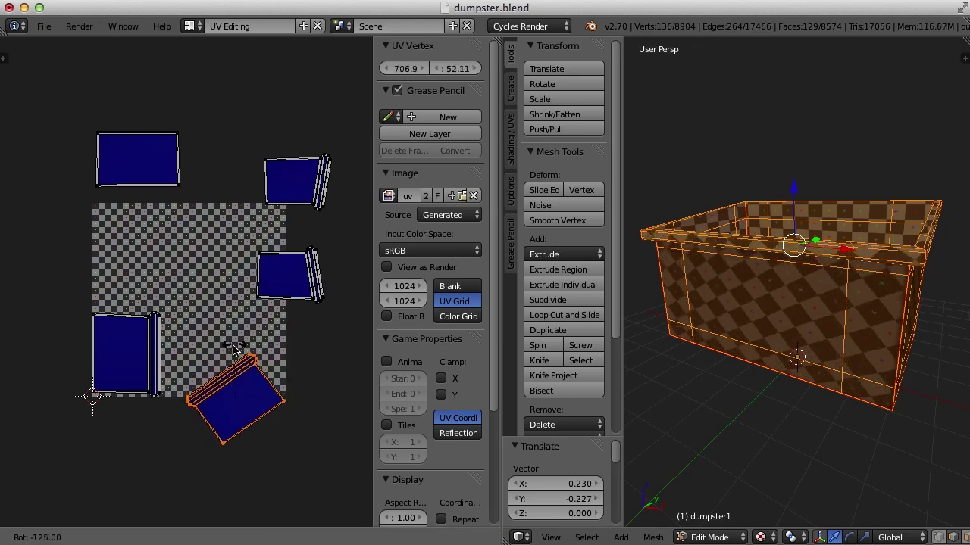
click(271, 356)
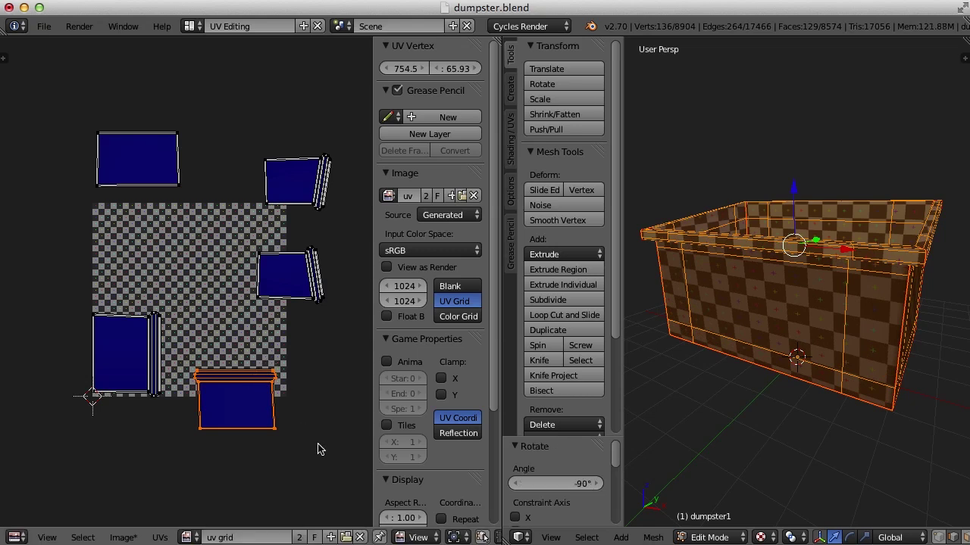
key(s)
key(x)
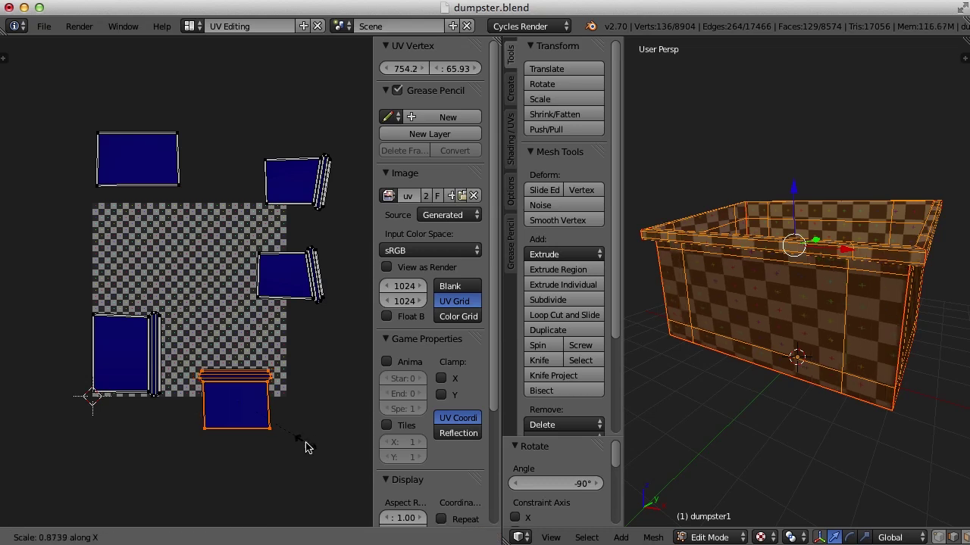
click(347, 439)
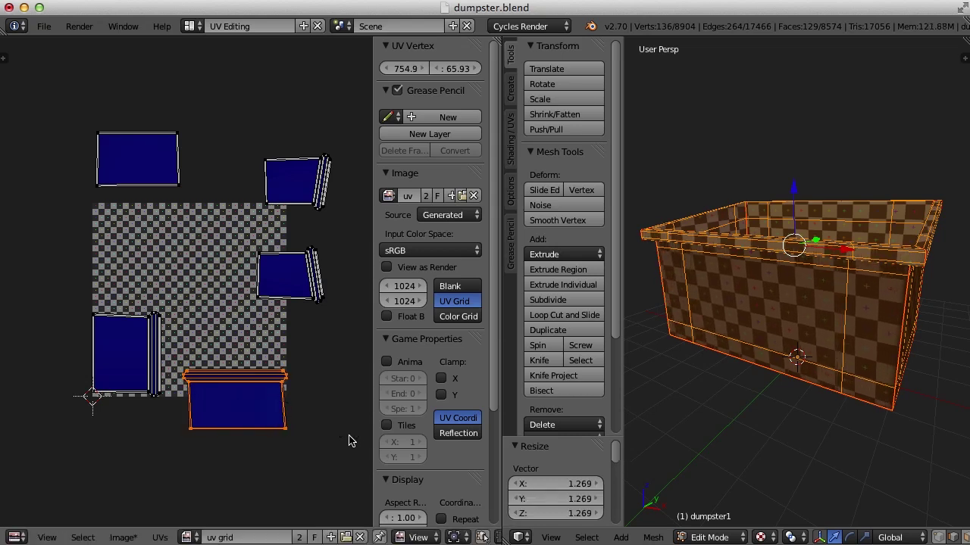
- Turn the two short-wall islands upright with their rims on top and scale the selected one by 1.150
middle_drag(833, 388, 753, 391)
right_click(287, 294)
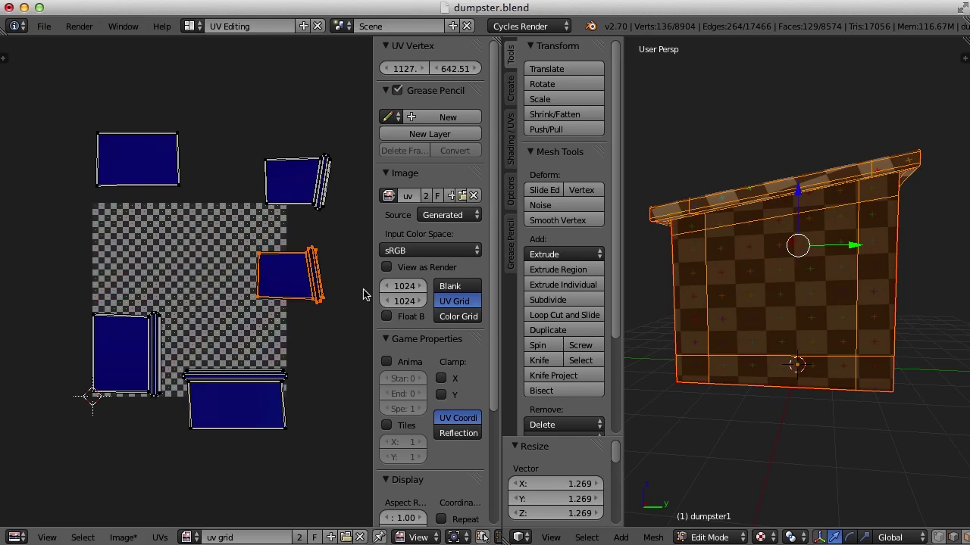
key(s)
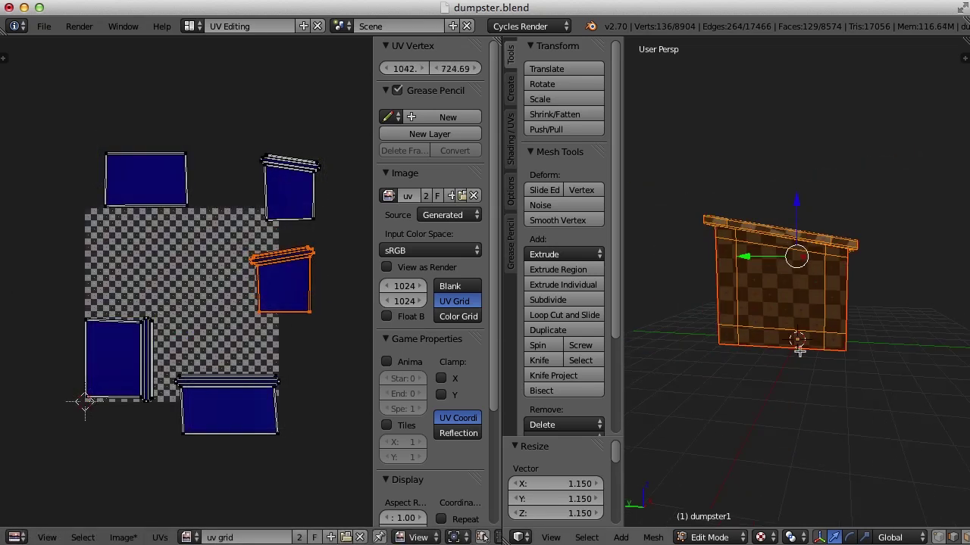
middle_drag(799, 350, 691, 401)
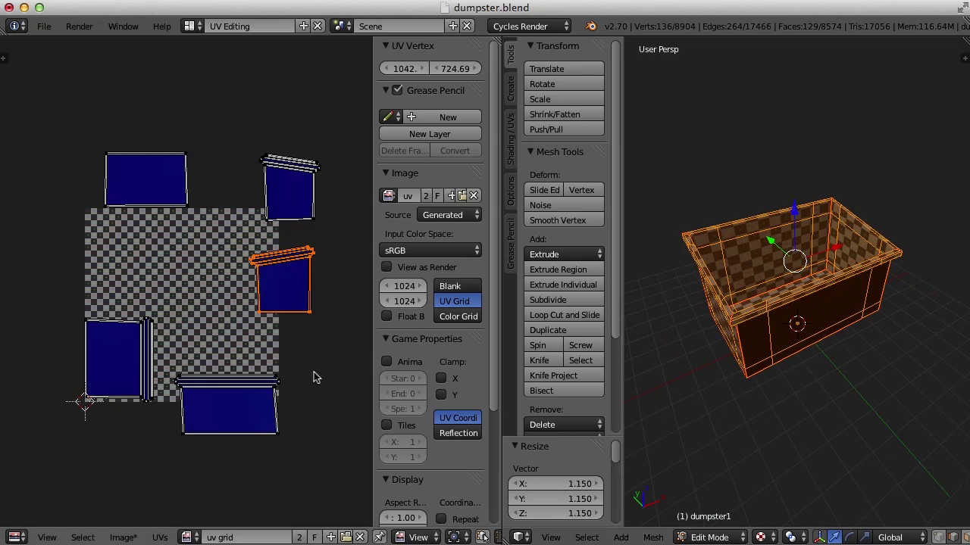
- Select all UV islands, average their scale and pack them into the UV square
key(a)
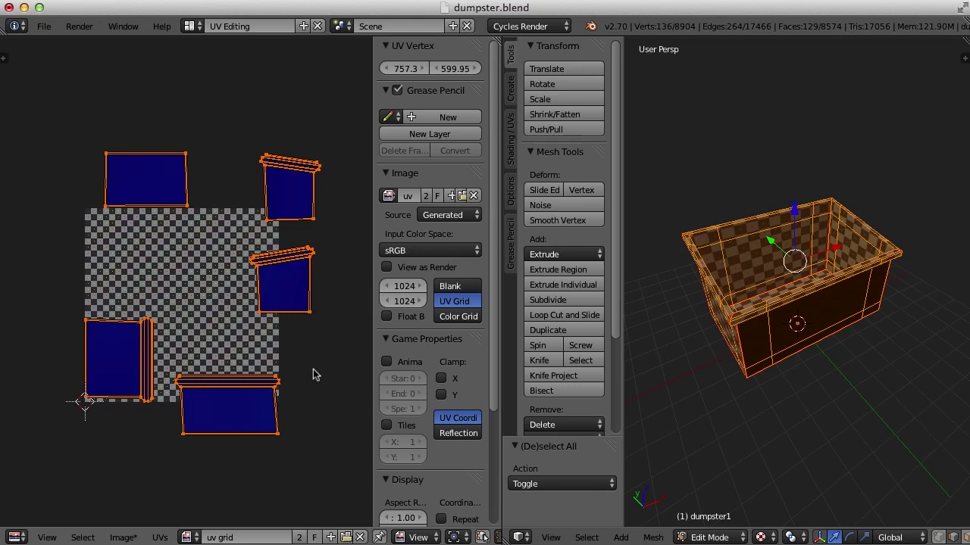
key(ctrl+a)
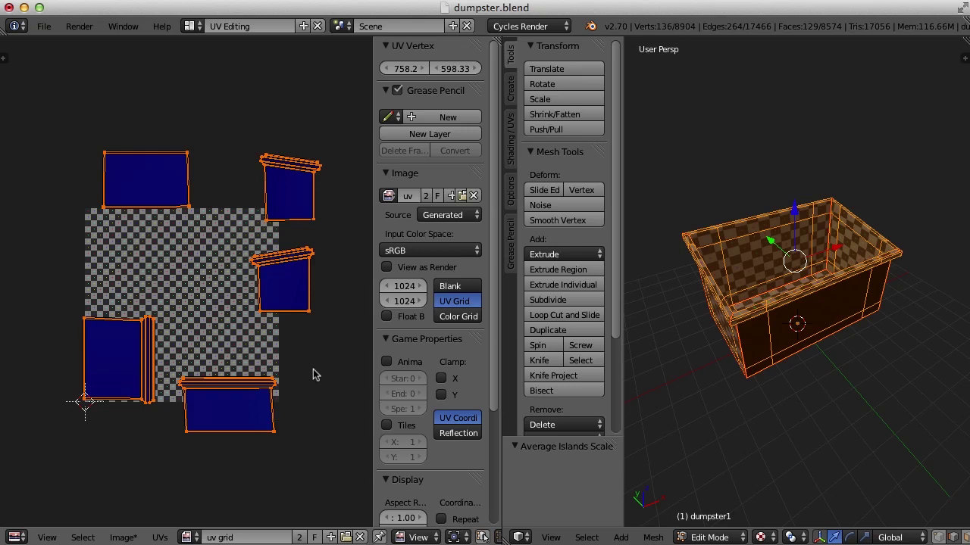
key(ctrl+p)
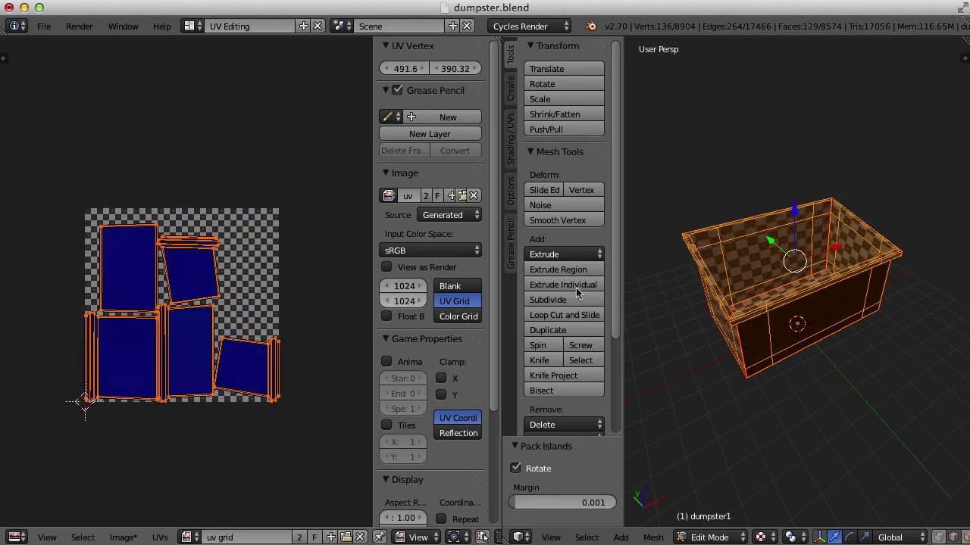
- Reveal all hidden geometry, select the linked outer bin shell and hide everything else
middle_drag(805, 411, 790, 375)
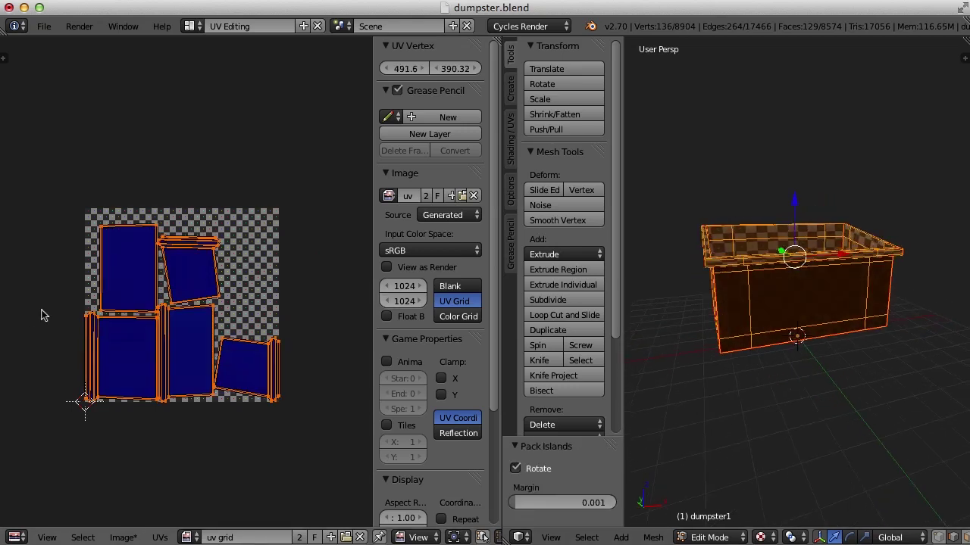
scroll(161, 362, up, 1)
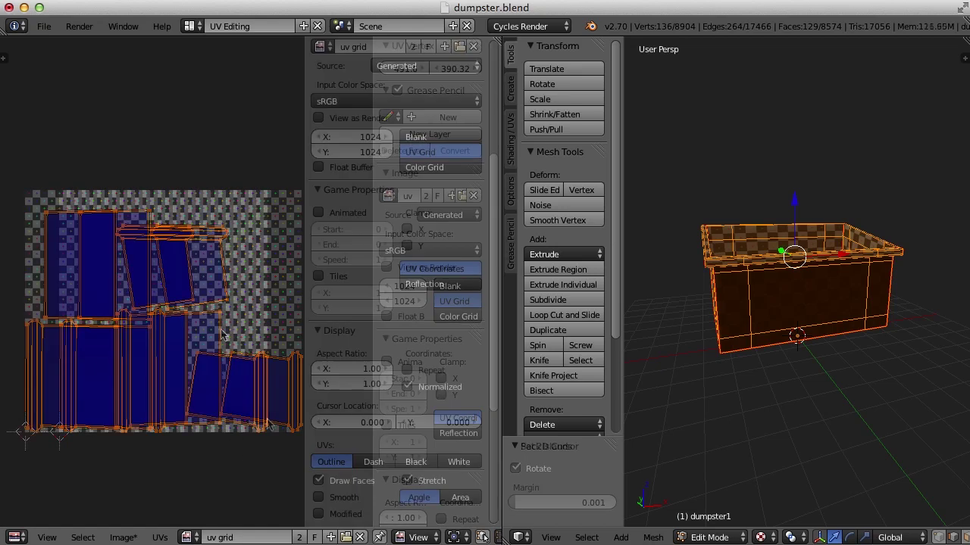
scroll(173, 314, down, 1)
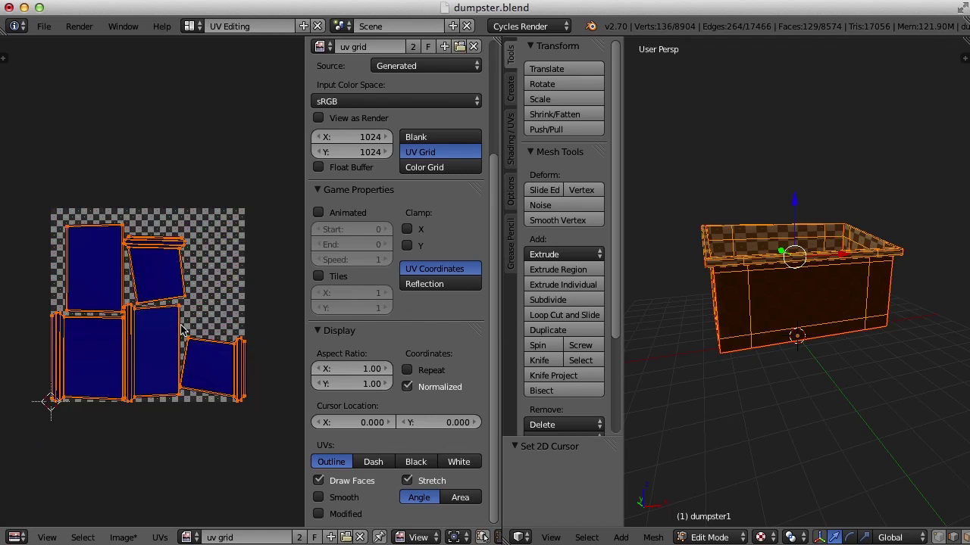
key(alt+h)
scroll(858, 317, up, 2)
key(a)
mouse_move(853, 320)
middle_down()
mouse_move(844, 335)
mouse_move(858, 320)
mouse_move(851, 316)
middle_up()
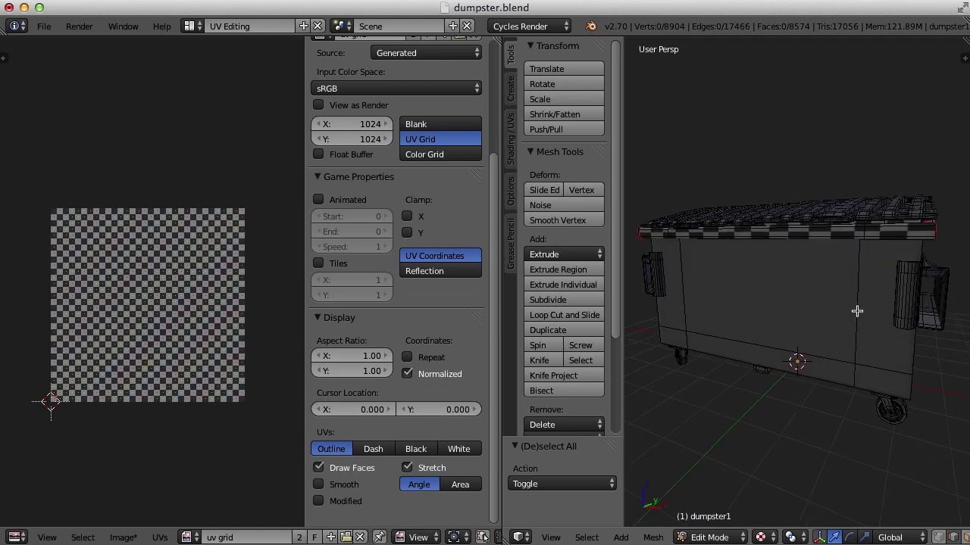
key(l)
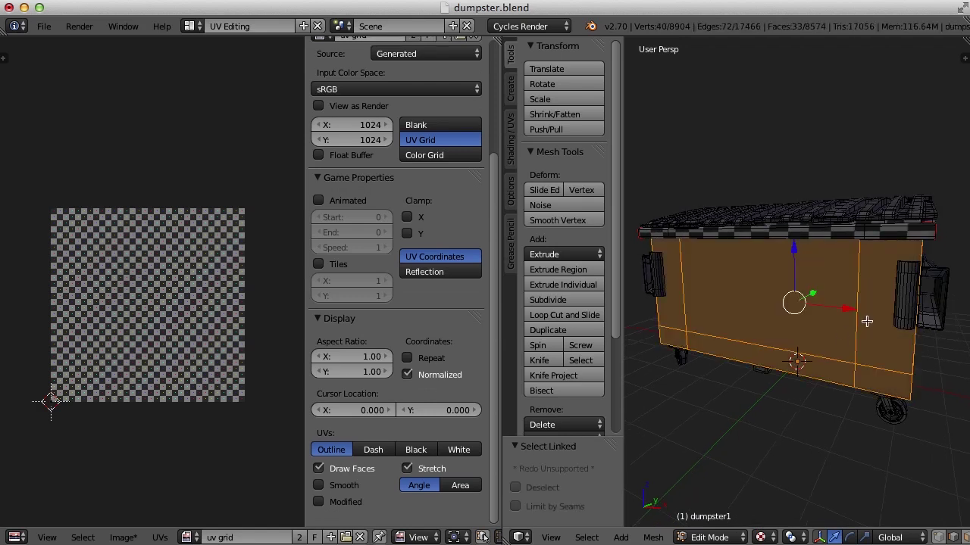
middle_drag(867, 322, 840, 391)
key(shift+h)
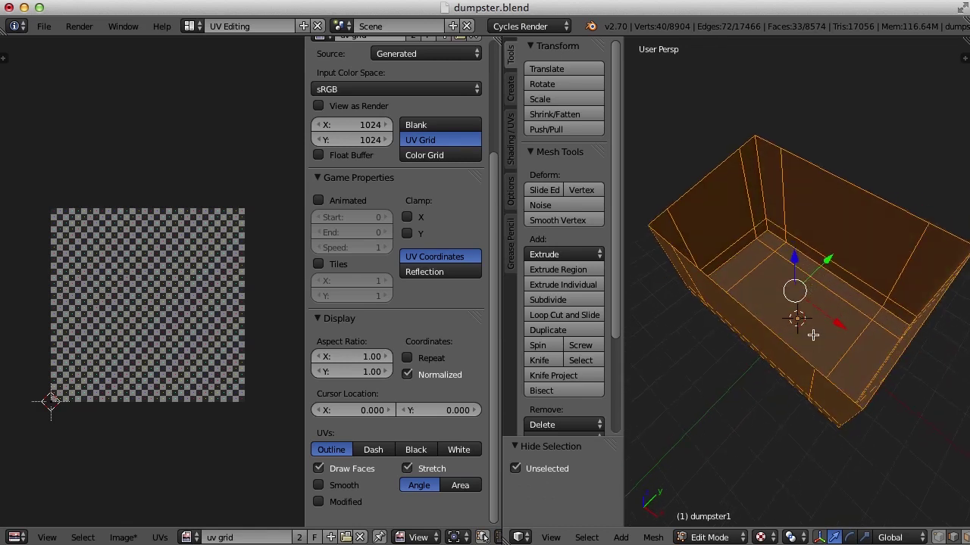
- In edge select mode, mark the shell's floor perimeter and its four wall corner edges as seams
middle_drag(813, 335, 813, 359)
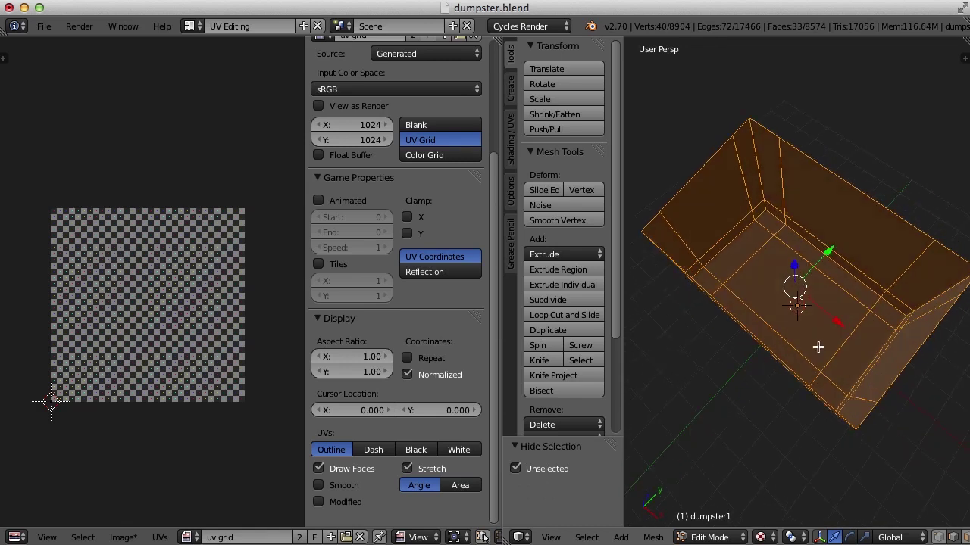
key(ctrl+Tab)
click(802, 361)
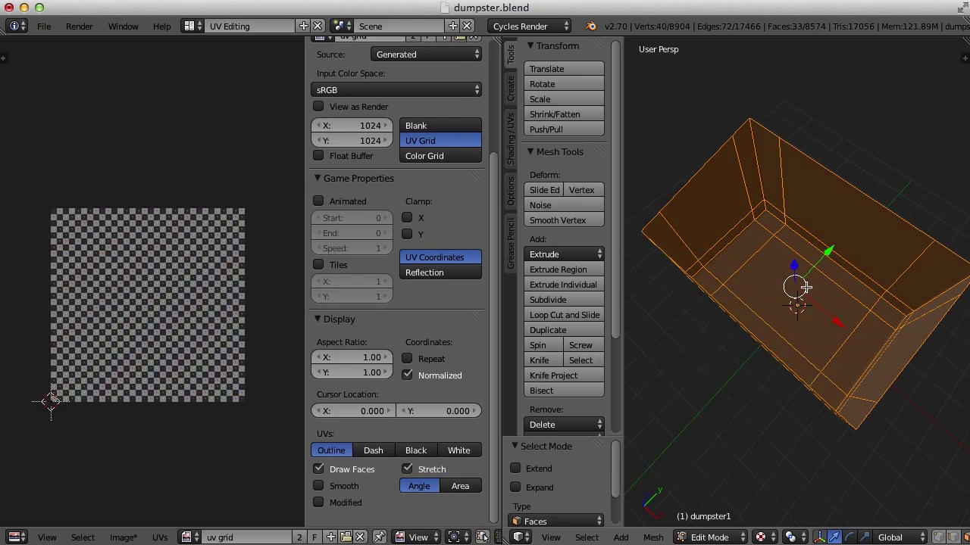
key(ctrl+Tab)
click(795, 273)
right_click(846, 269)
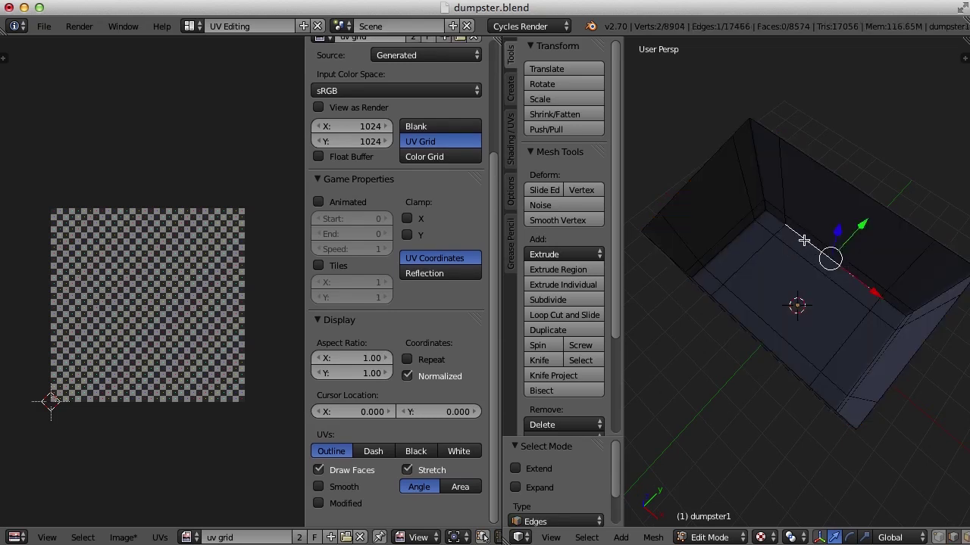
shift+right_click(740, 244)
middle_drag(821, 282, 864, 240)
shift+right_click(747, 288)
shift+right_click(719, 231)
shift+right_click(833, 292)
shift+right_click(852, 182)
middle_drag(853, 182, 888, 267)
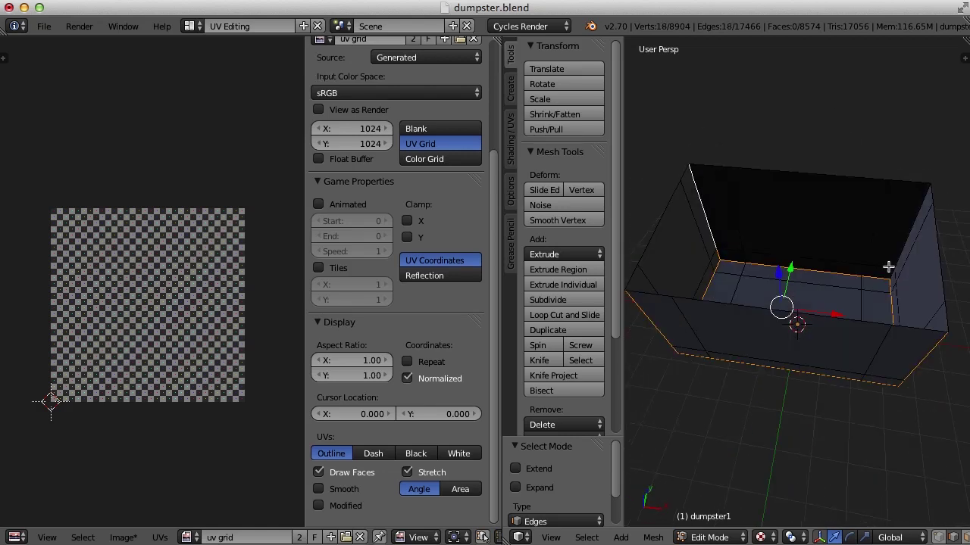
shift+right_click(909, 230)
middle_drag(806, 297, 854, 302)
key(ctrl+e)
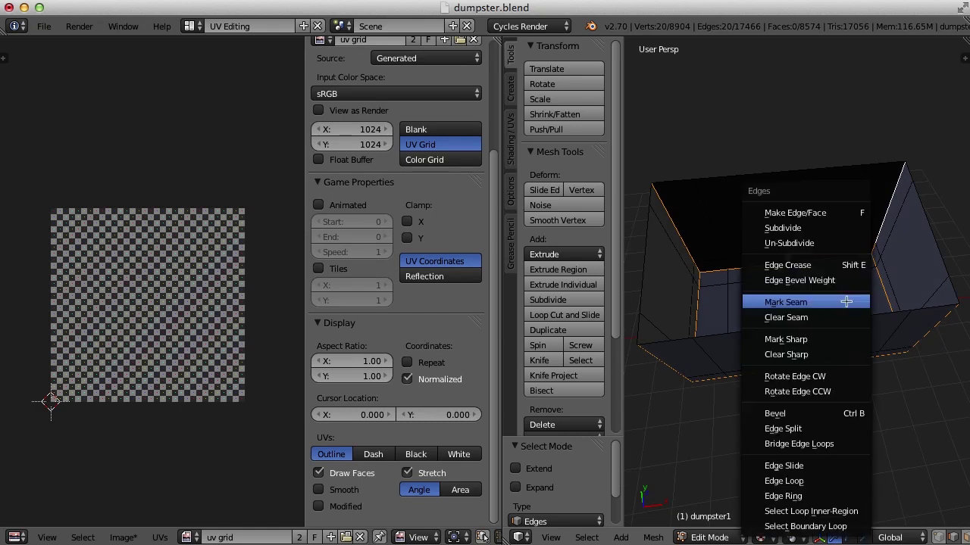
click(803, 303)
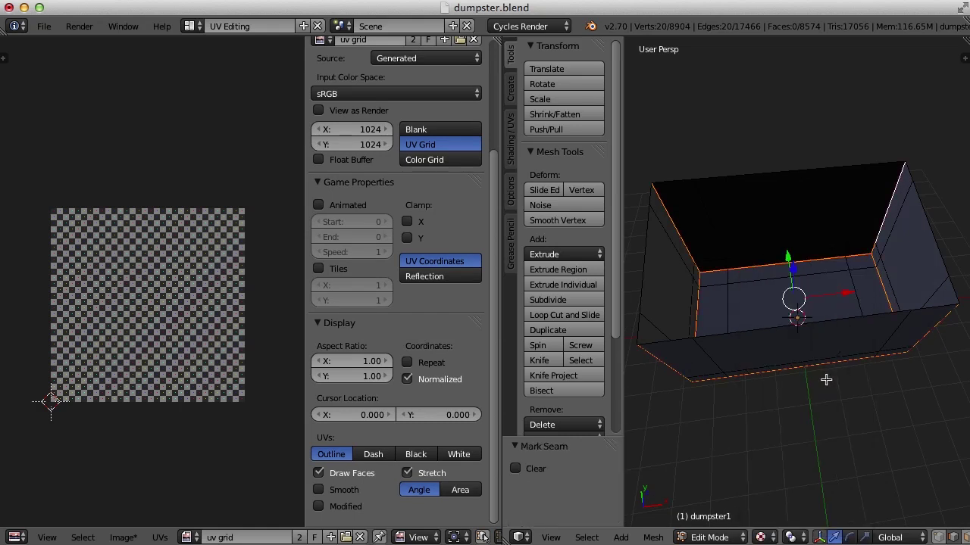
- Select the entire outer shell and unwrap it along the marked seams
key(a)
middle_drag(826, 380, 806, 344)
key(u)
click(771, 345)
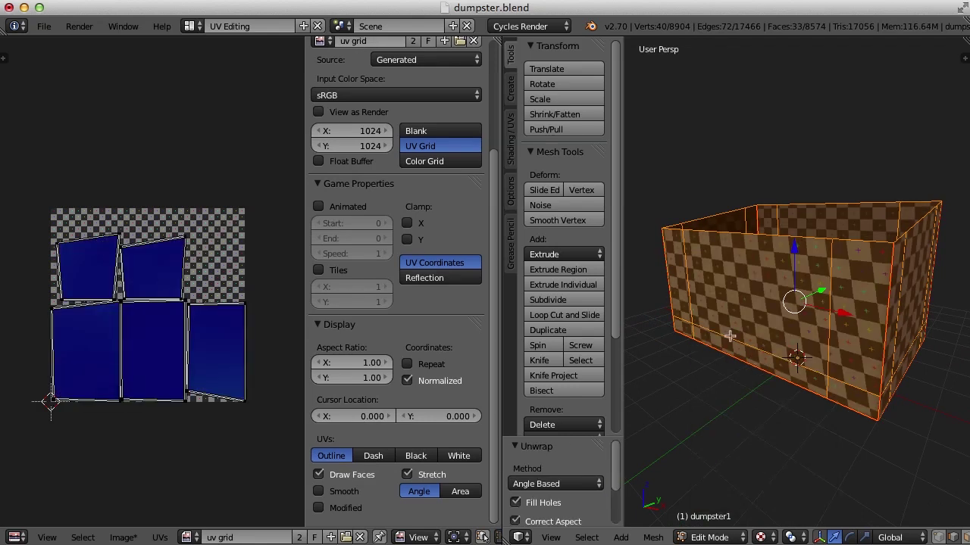
- Move one short wall's UV island by about 0.504 along X and 0.145 along Y
middle_drag(694, 320, 844, 341)
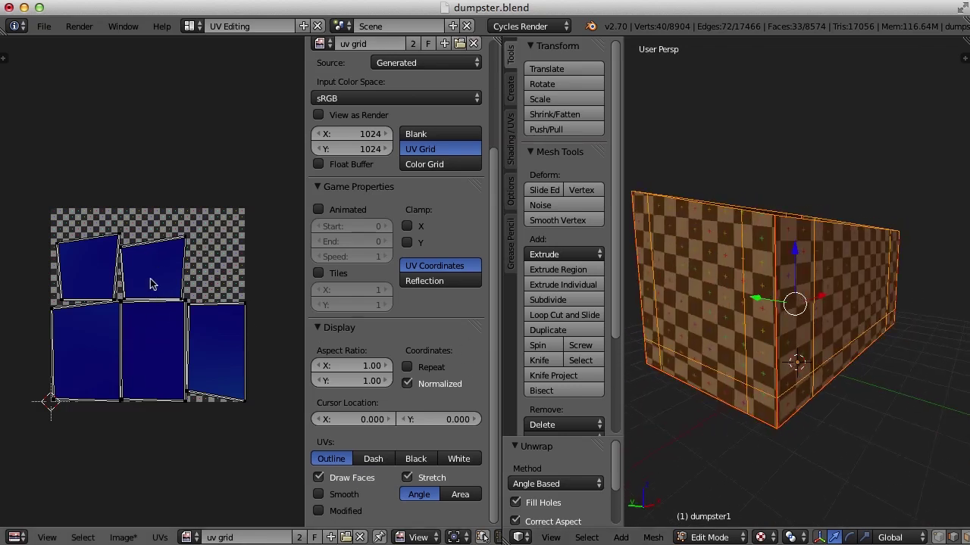
key(l)
key(g)
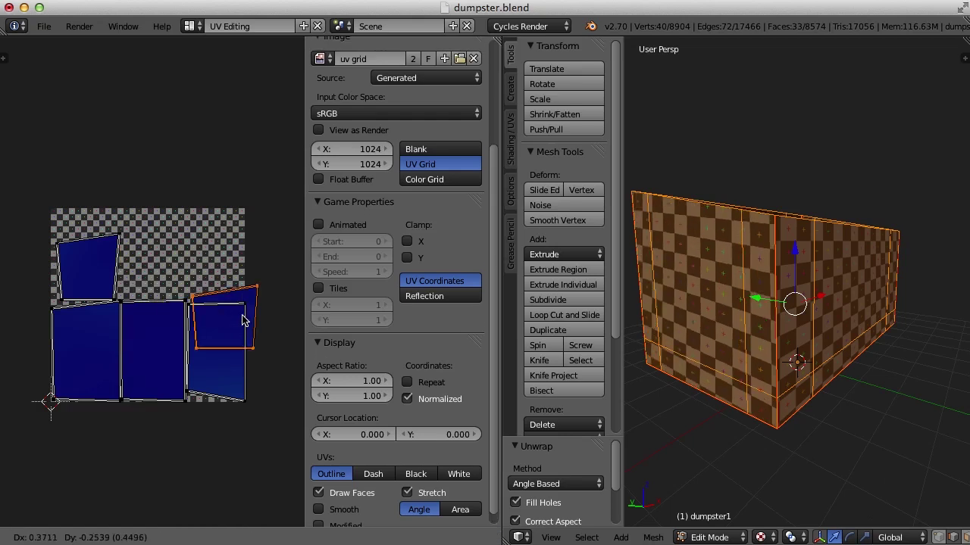
click(261, 234)
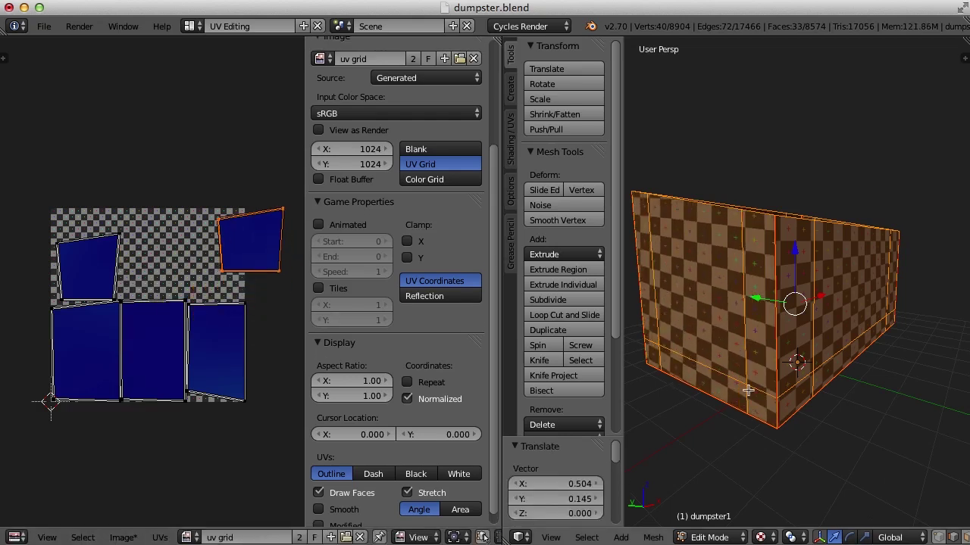
- Deselect the shell and examine the UV grid pattern on its short and long walls for distortion
middle_drag(822, 318, 849, 390)
key(a)
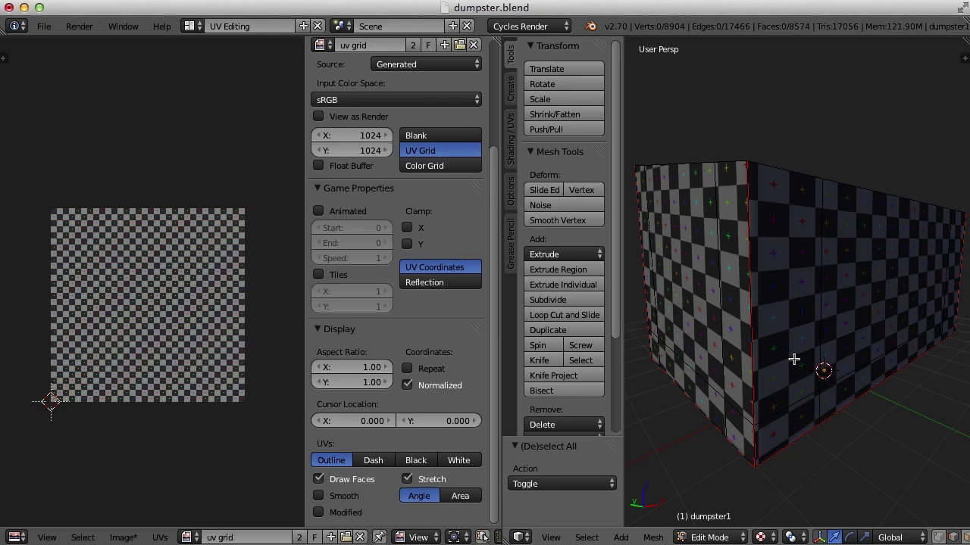
middle_drag(793, 359, 705, 365)
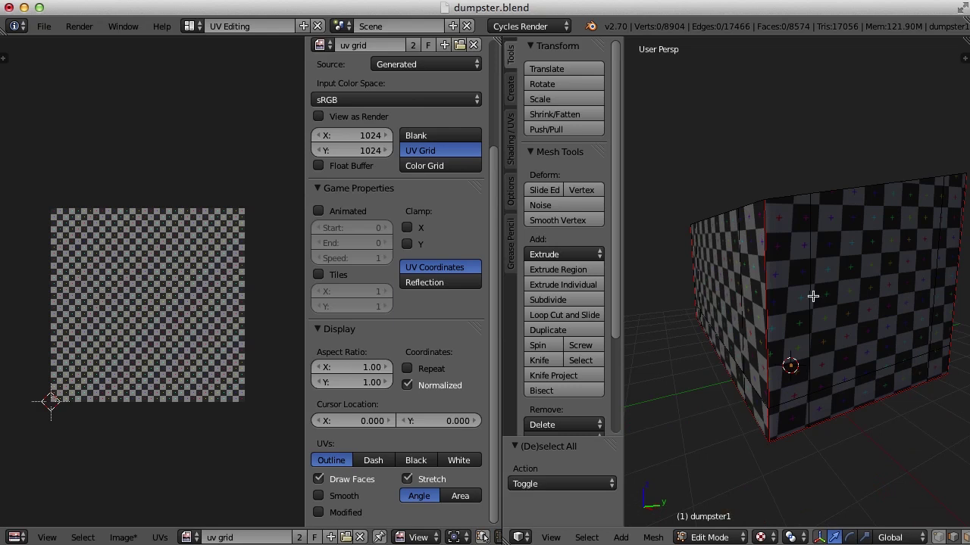
middle_drag(697, 287, 741, 270)
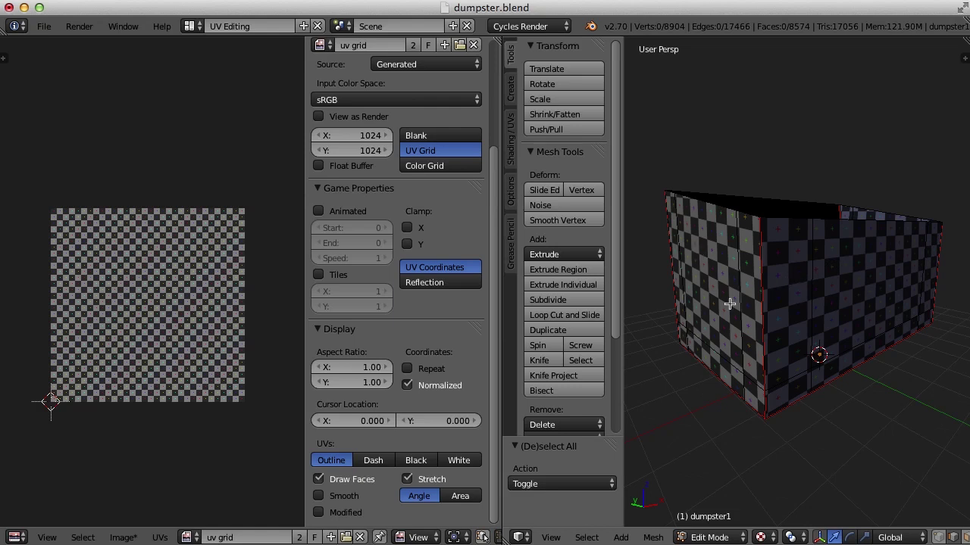
middle_drag(821, 306, 721, 308)
middle_drag(796, 295, 745, 327)
- Set the viewport shading to Solid and switch to face select mode
click(762, 537)
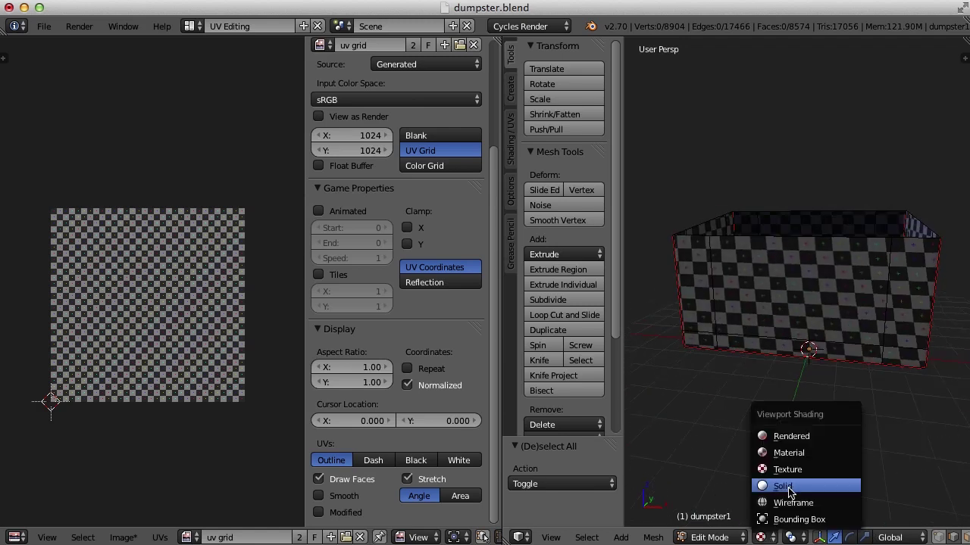
click(791, 489)
middle_drag(783, 434, 793, 368)
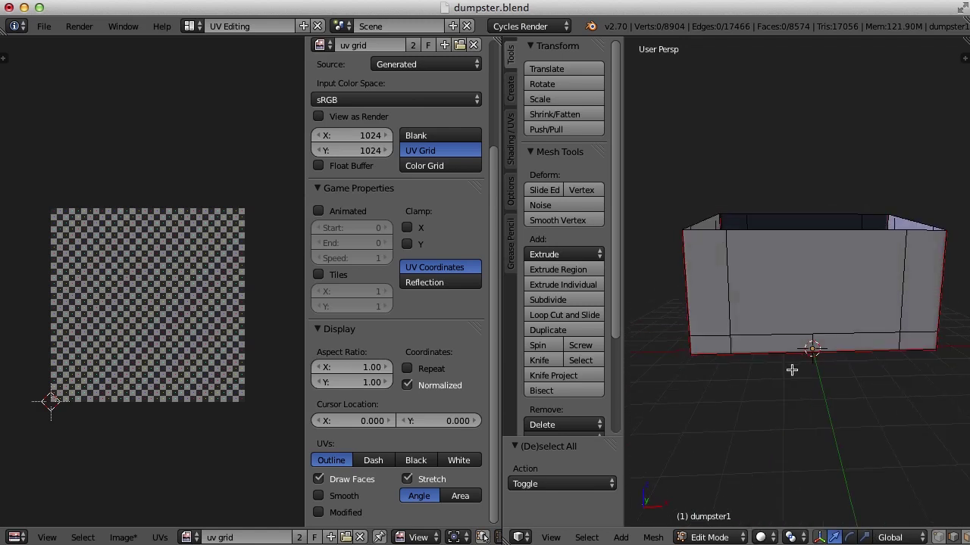
key(ctrl+Tab)
click(805, 326)
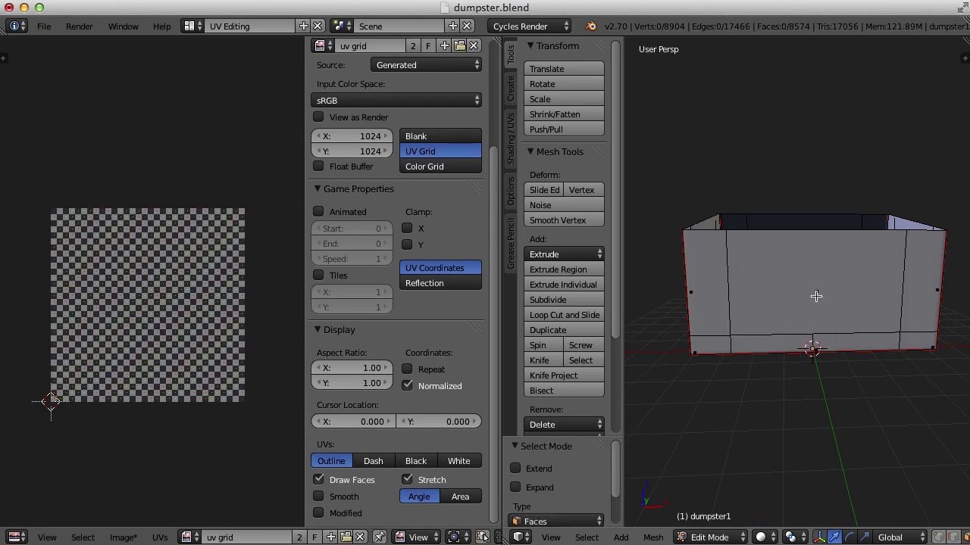
- Project the front wall's six faces from the front orthographic view and move their island above the UV square
right_click(730, 296)
shift+right_click(709, 298)
shift+right_click(711, 343)
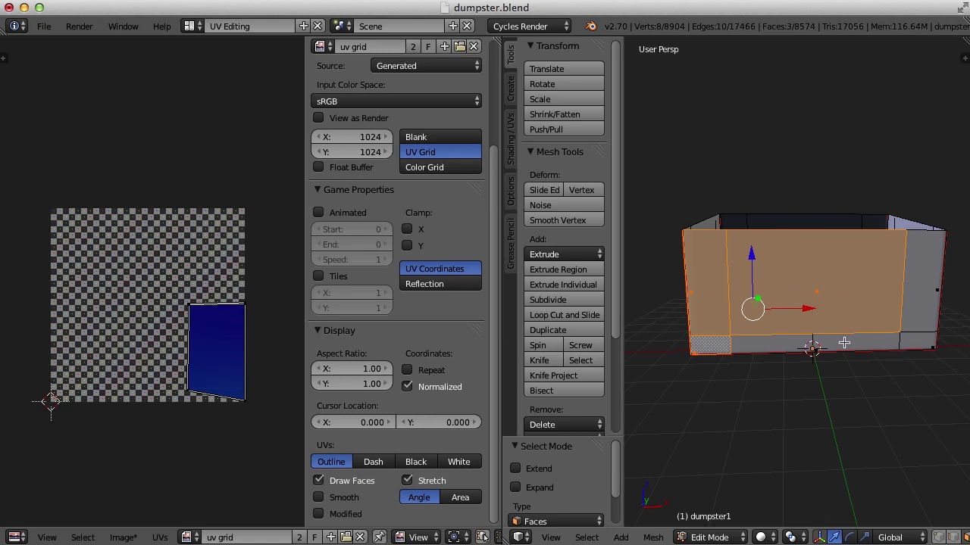
shift+right_click(843, 343)
shift+right_click(916, 343)
shift+right_click(916, 292)
mouse_move(815, 393)
middle_down()
mouse_move(805, 372)
mouse_move(851, 379)
mouse_move(797, 386)
mouse_move(819, 386)
middle_up()
key(KP_3)
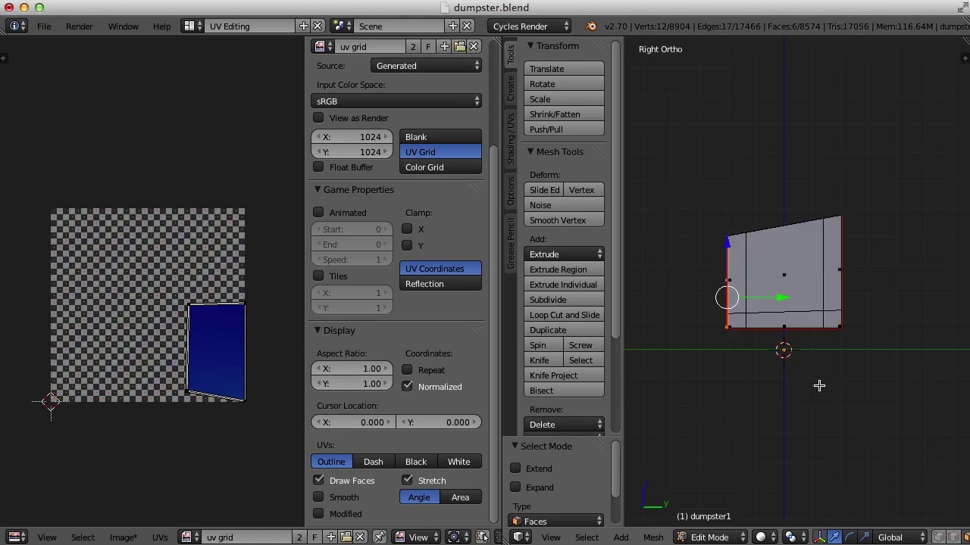
key(KP_1)
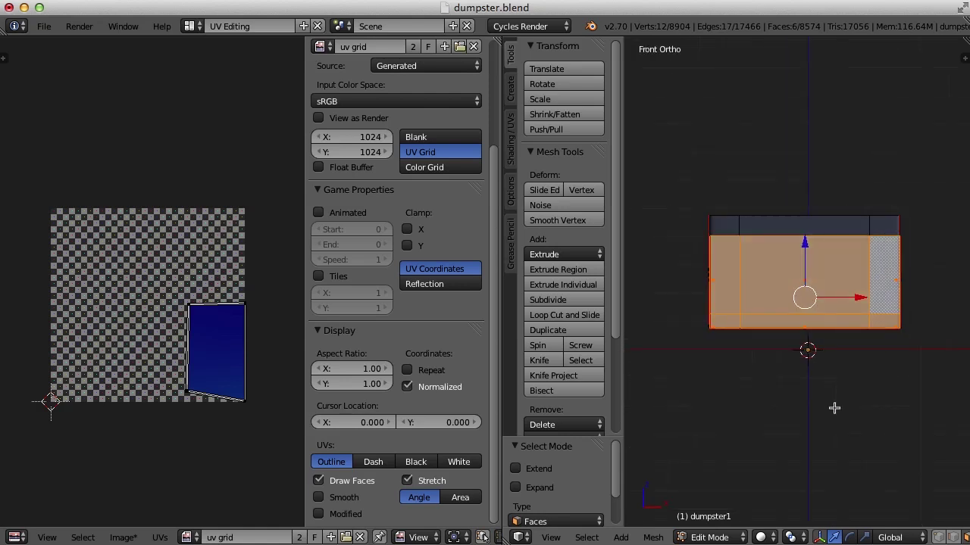
scroll(824, 402, up, 2)
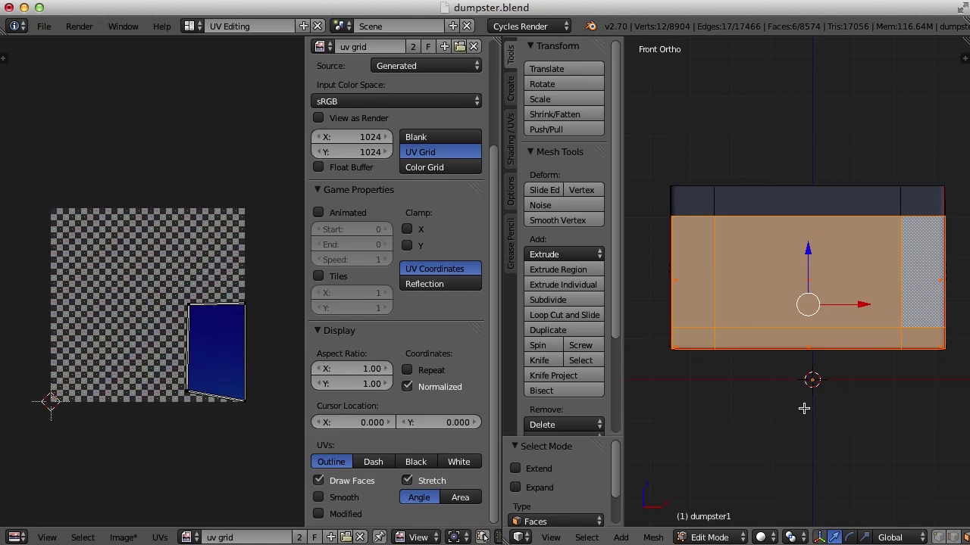
key(u)
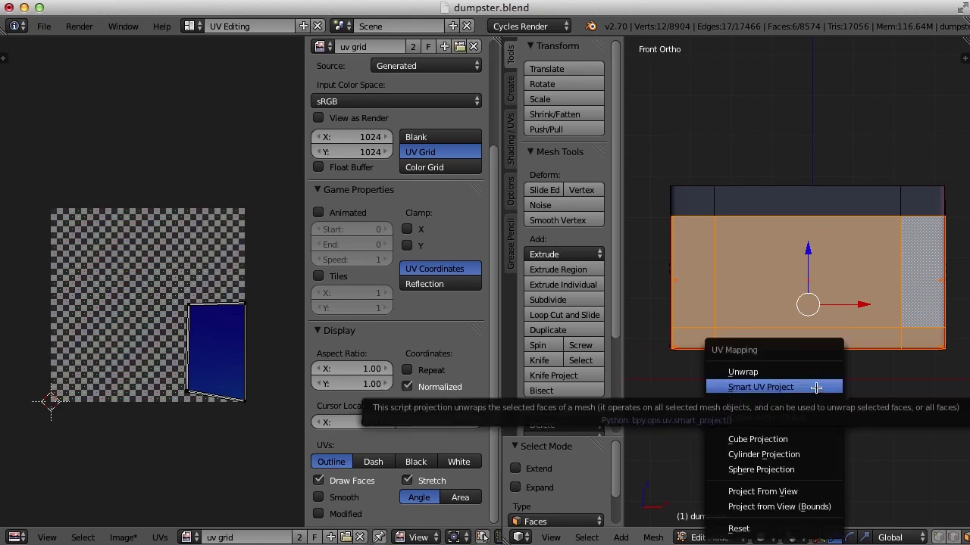
click(807, 492)
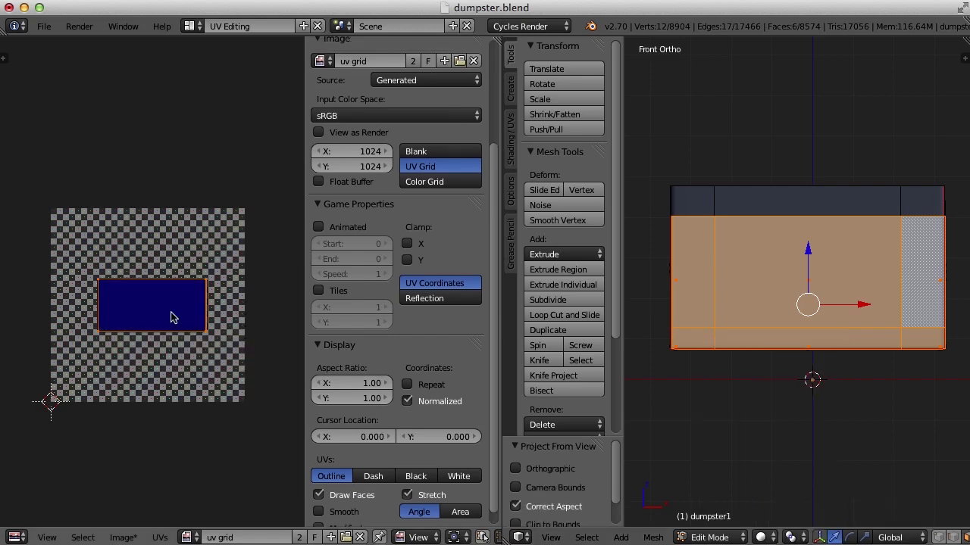
key(g)
click(220, 151)
- Project the right short wall's six faces from the right orthographic view and move their island above the UV square
middle_drag(765, 394, 740, 402)
scroll(775, 414, down, 4)
key(a)
right_click(827, 275)
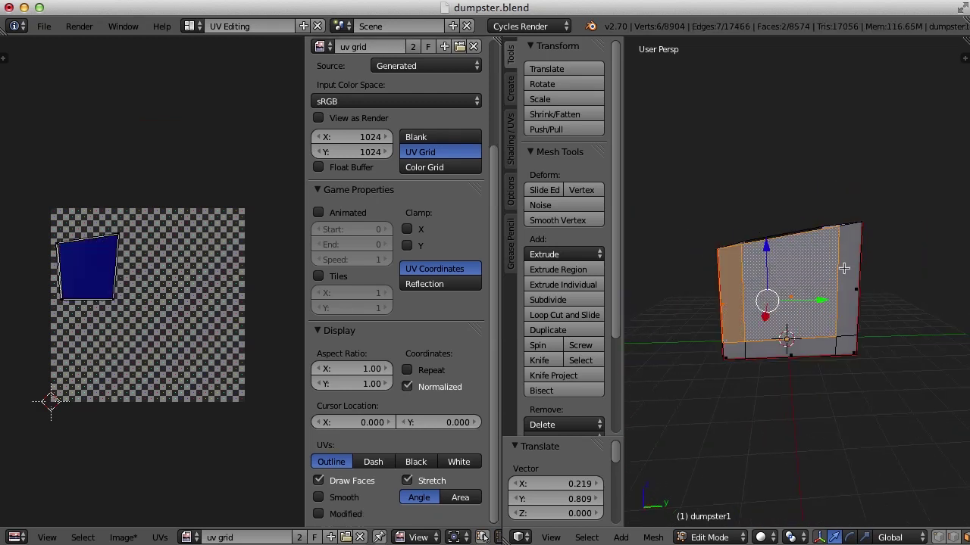
shift+right_click(846, 333)
shift+right_click(839, 346)
shift+right_click(806, 345)
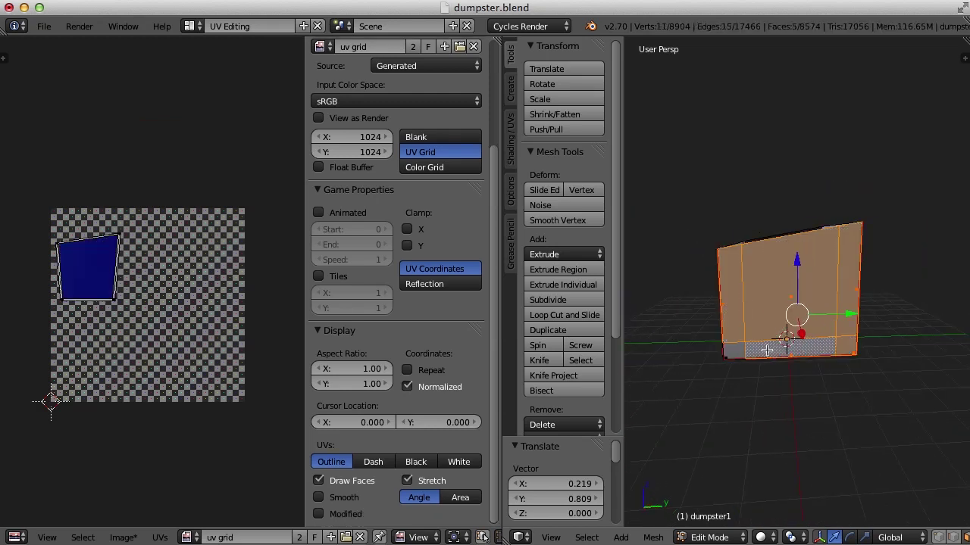
shift+right_click(742, 350)
middle_drag(820, 385, 821, 420)
key(KP_3)
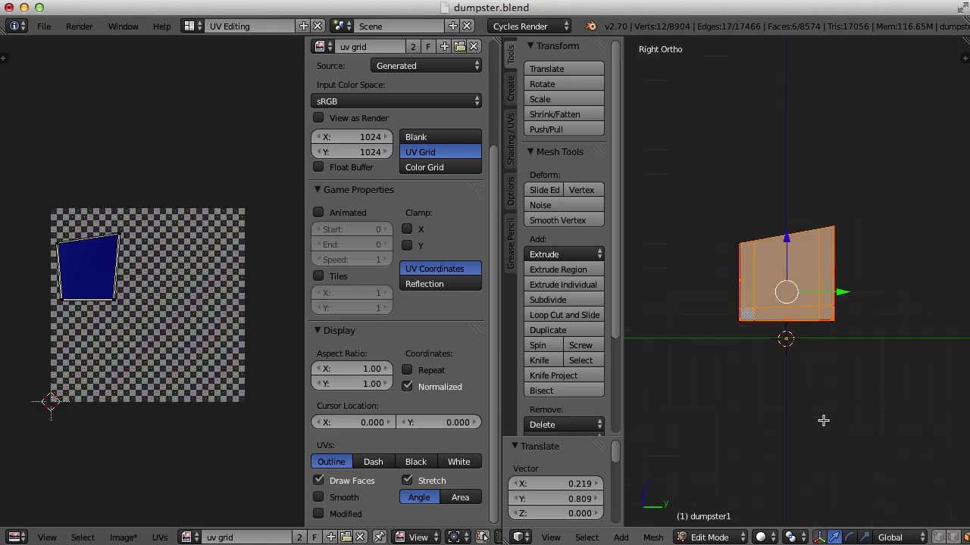
scroll(829, 418, up, 3)
key(u)
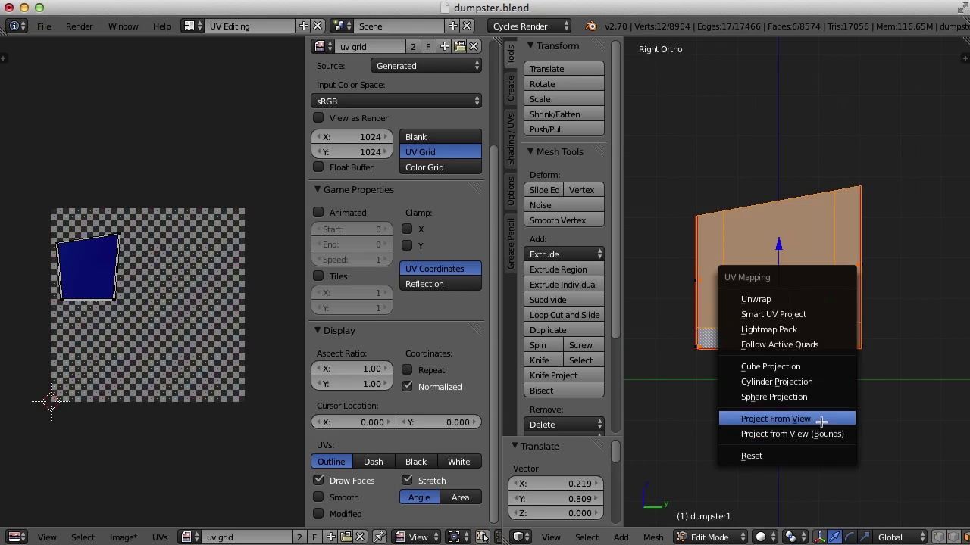
click(823, 418)
key(a)
- Project the opposite short wall from the left orthographic view onto an island below the UV square and select all faces
middle_drag(741, 396, 939, 415)
key(ctrl+z)
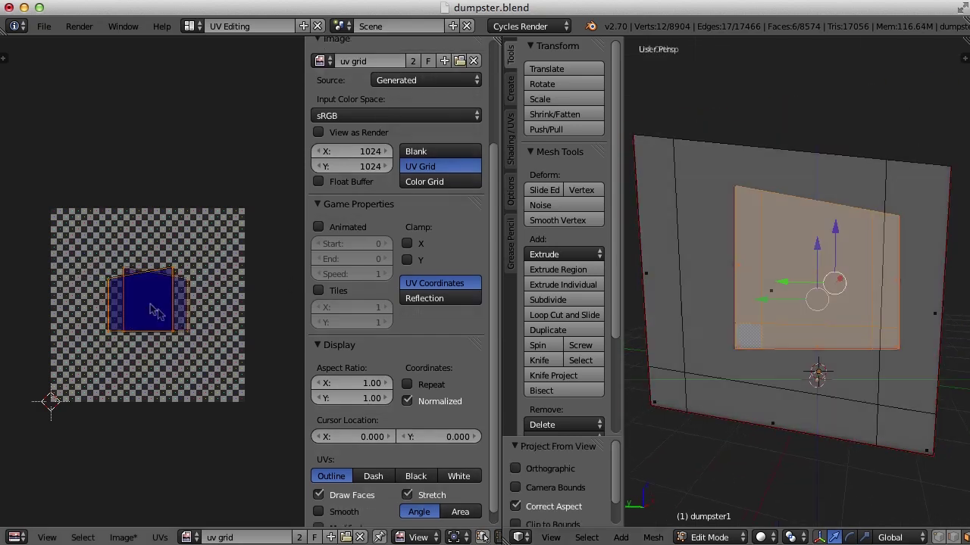
key(g)
click(250, 455)
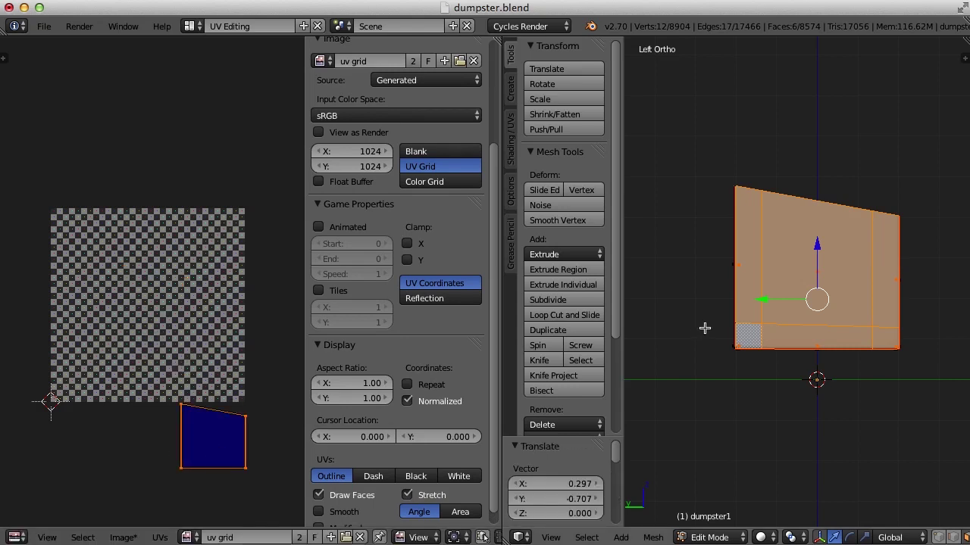
middle_drag(718, 328, 706, 366)
key(a)
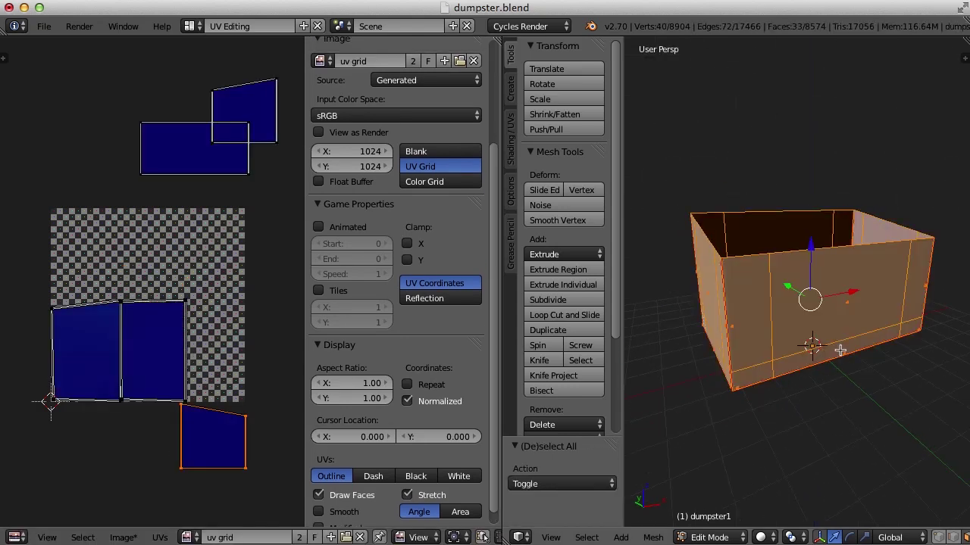
- Move the front wall's island beside the right short wall's island and place the left short wall's island on its other side, above the UV square
scroll(132, 311, down, 2)
right_click(159, 205)
key(g)
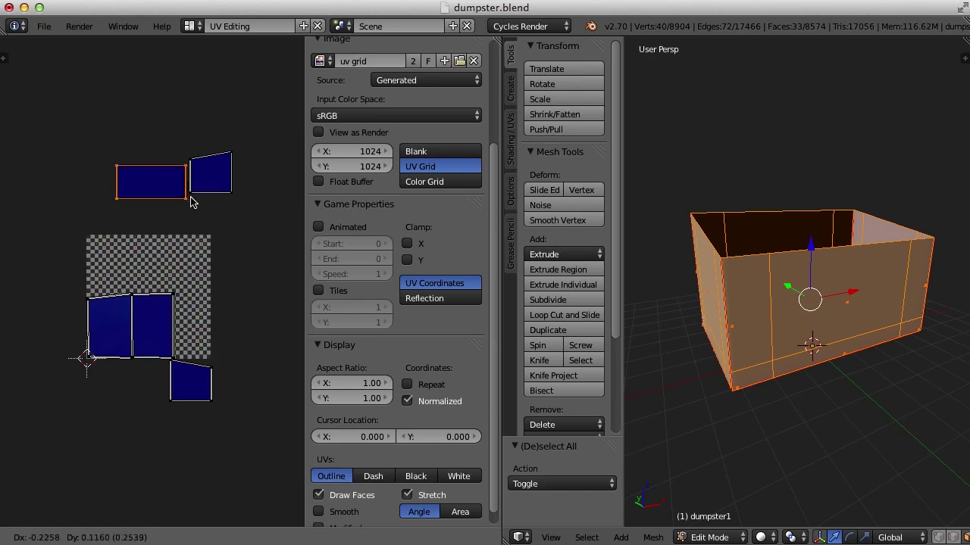
click(194, 199)
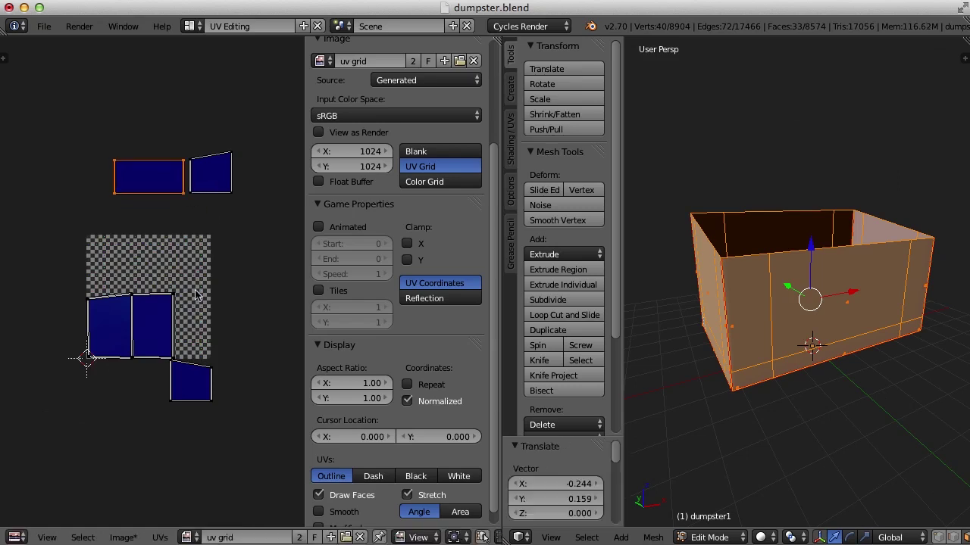
right_click(195, 379)
key(g)
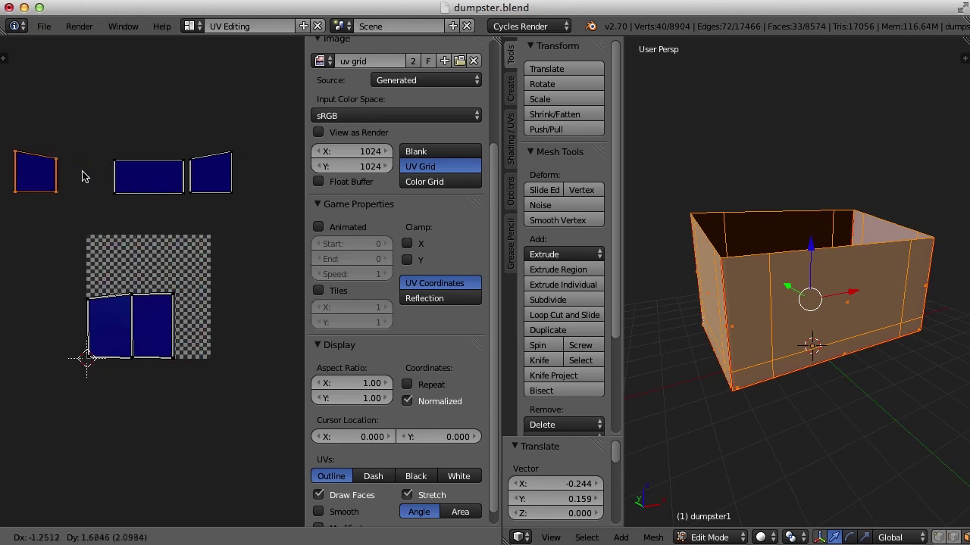
click(134, 182)
- Set the viewport shading to Texture and view the corner where the left short wall meets the front wall
click(761, 531)
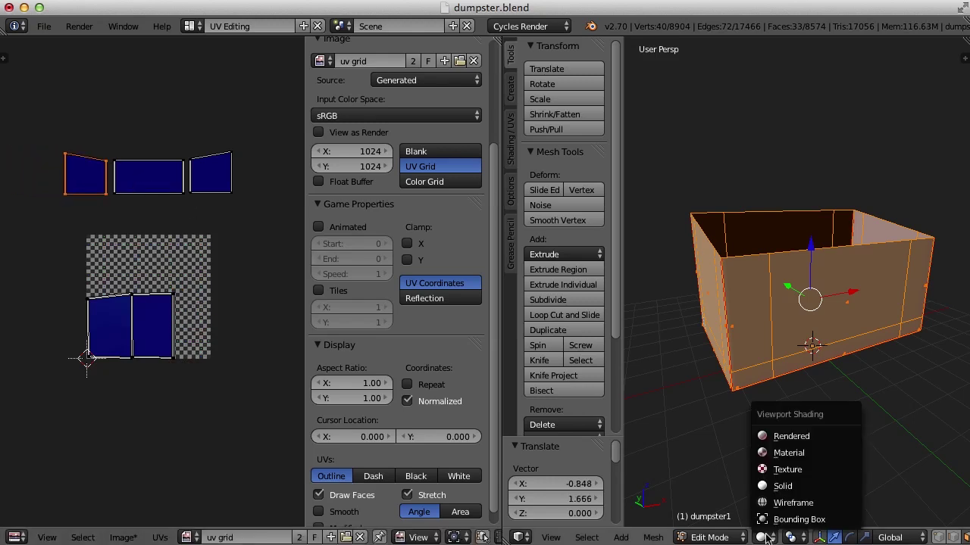
click(786, 470)
mouse_move(826, 369)
middle_down()
mouse_move(814, 379)
mouse_move(833, 391)
mouse_move(790, 389)
mouse_move(892, 391)
mouse_move(730, 372)
mouse_move(897, 378)
mouse_move(849, 389)
mouse_move(844, 365)
middle_up()
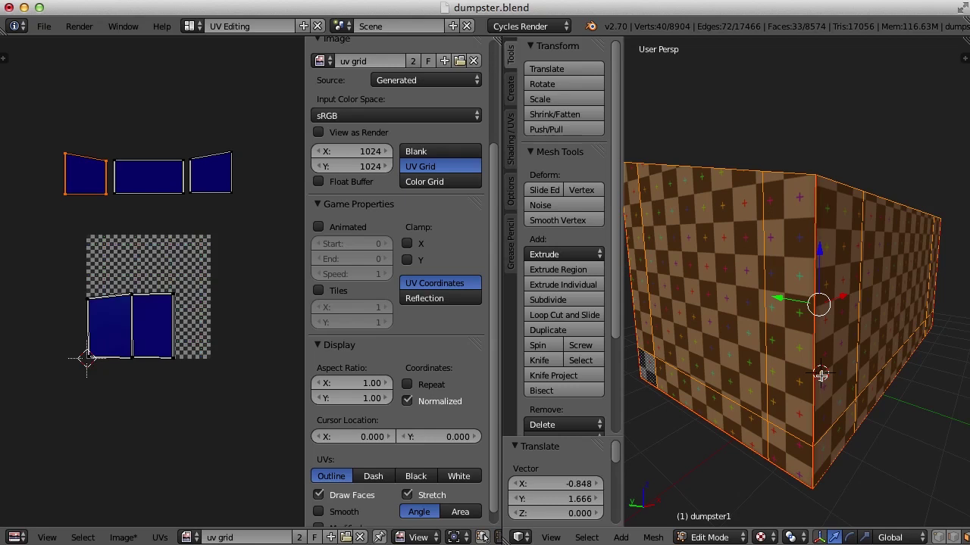
- Move the left short wall's island close to the front wall's island and line up their bottom edges
key(g)
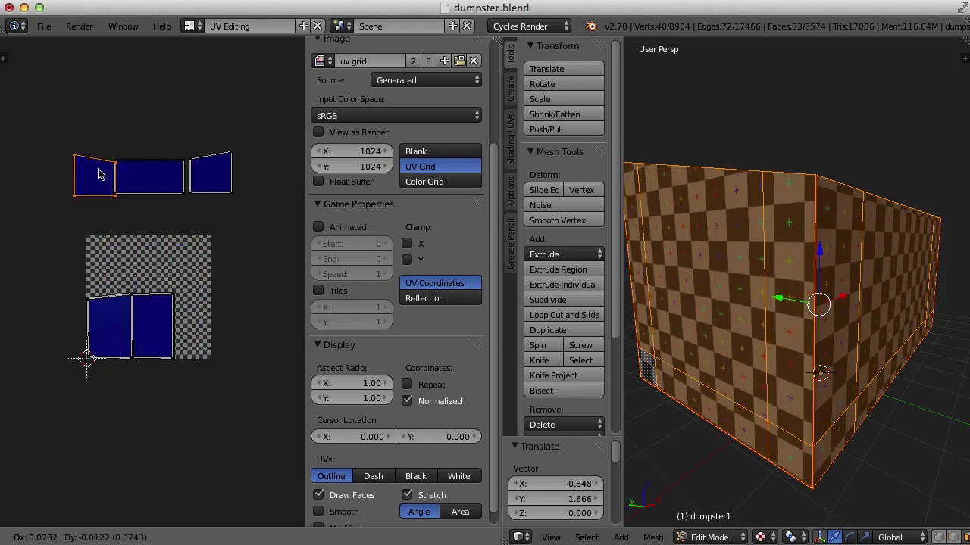
click(96, 179)
key(KP_Decimal)
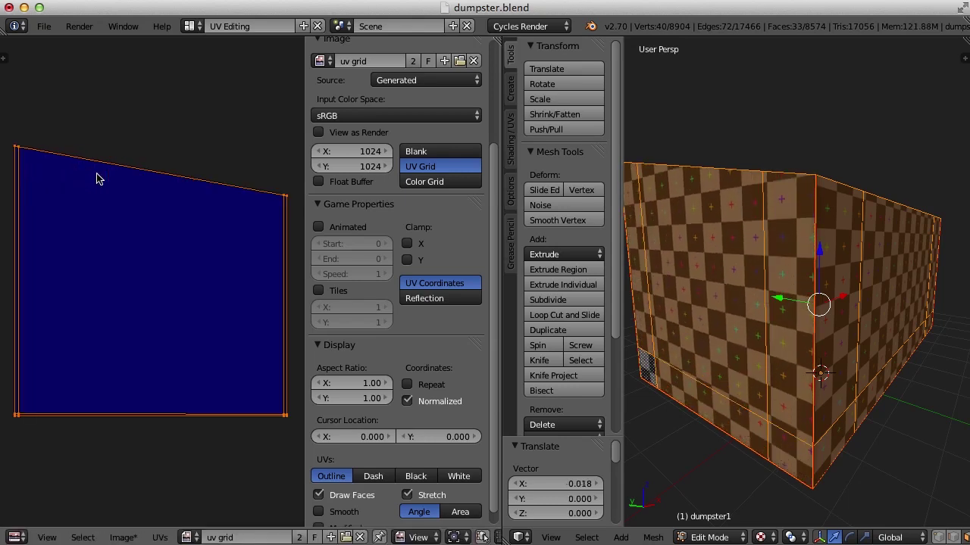
scroll(201, 277, down, 1)
middle_drag(233, 275, 154, 266)
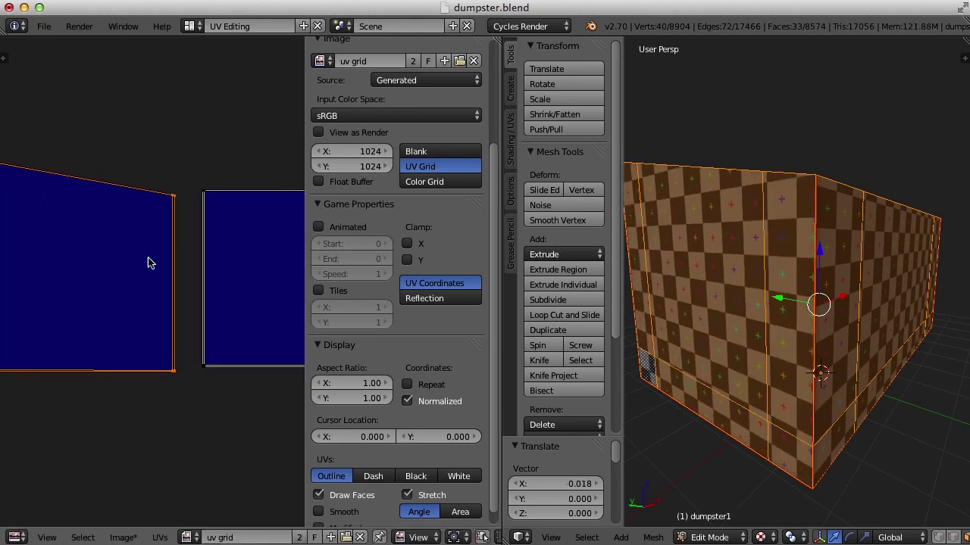
key(g)
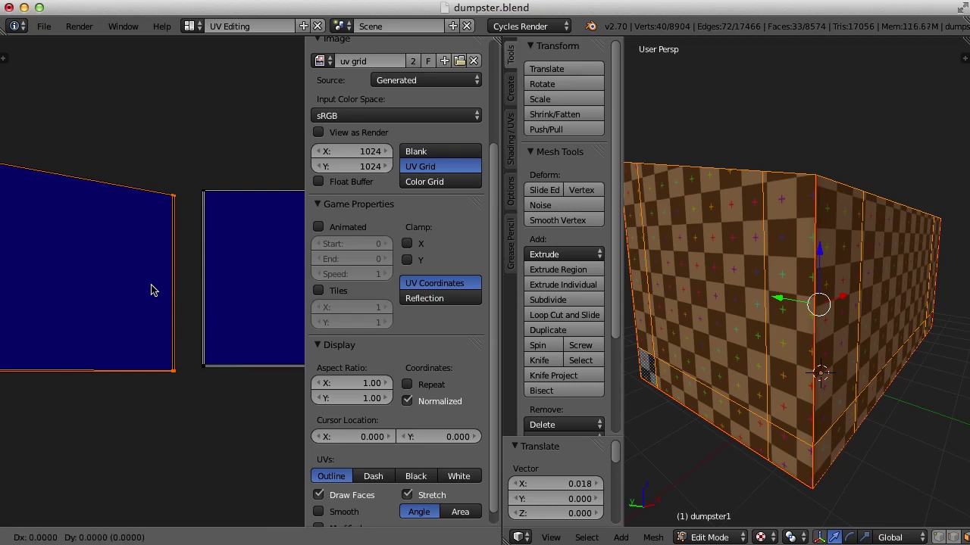
click(160, 284)
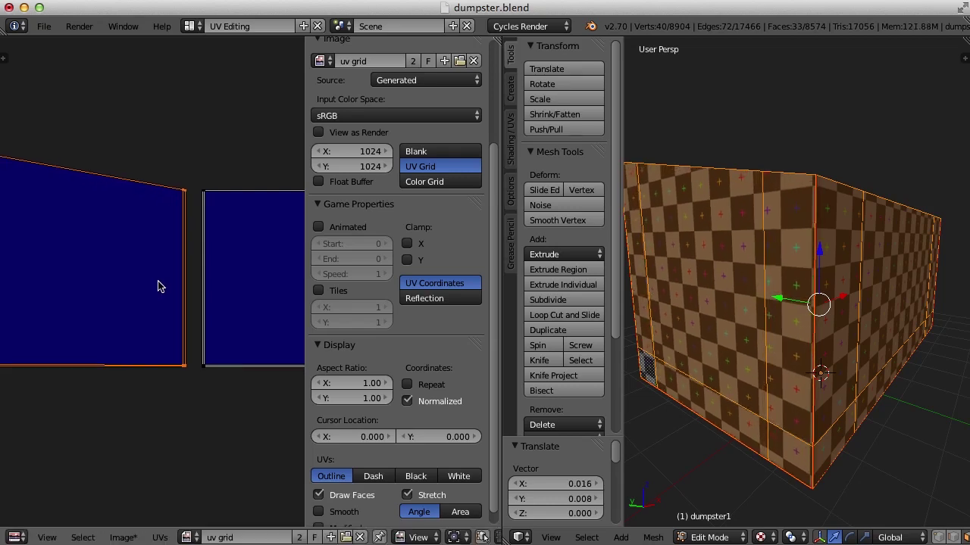
- Switch the UV editor to edge selection and select the front wall island's edge facing the left short wall's island
key(ctrl+Tab)
click(130, 298)
right_click(203, 268)
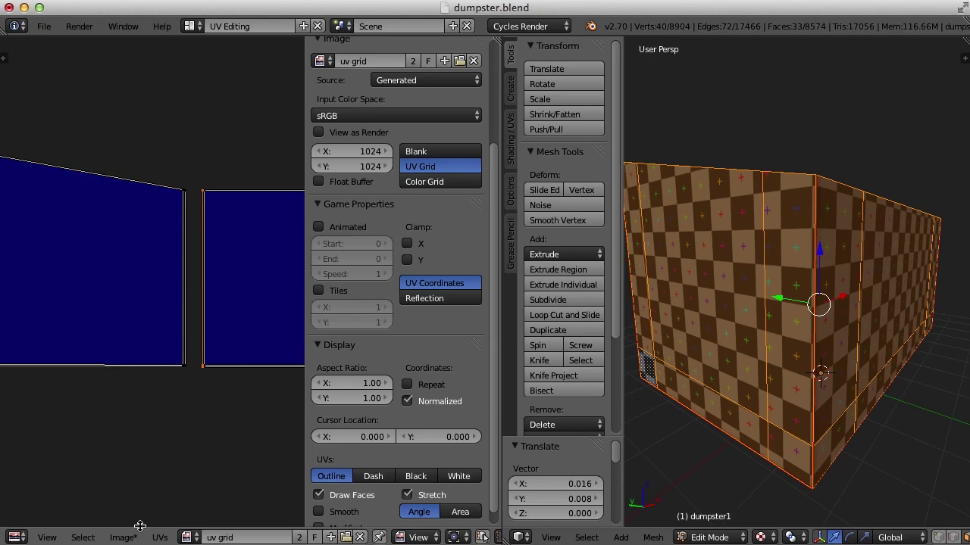
- Try stitching the selected front wall edge to the left short wall's island, and undo the stitch
click(160, 537)
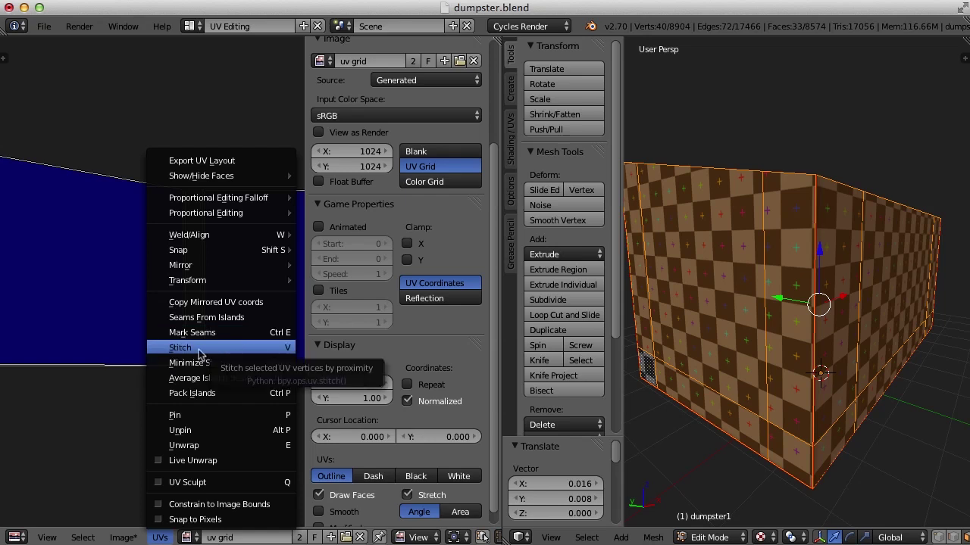
key(Escape)
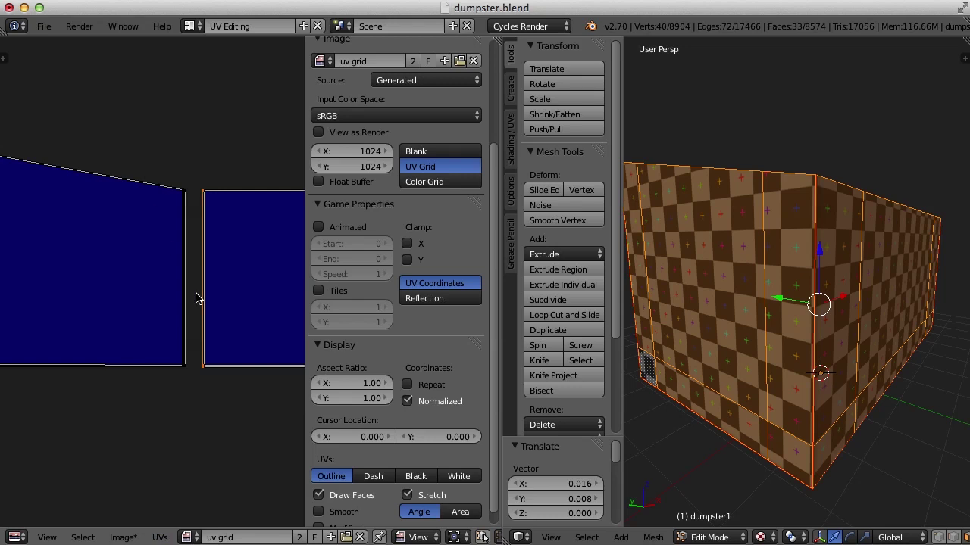
key(v)
scroll(195, 297, down, 3)
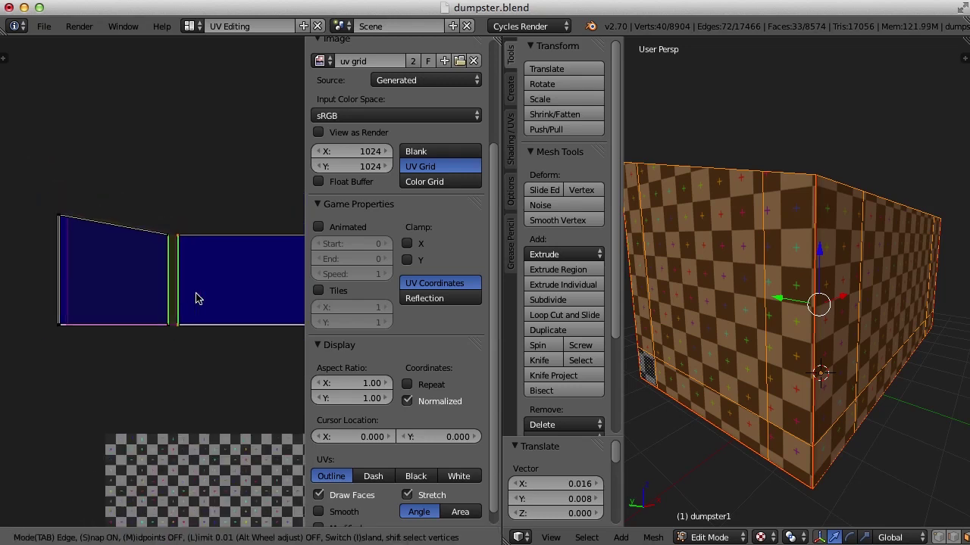
scroll(220, 358, up, 1)
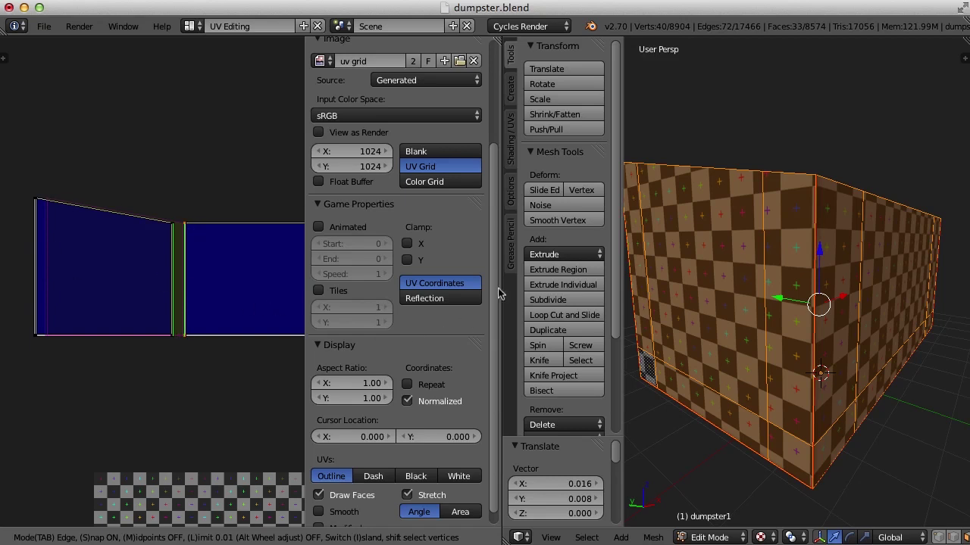
key(Return)
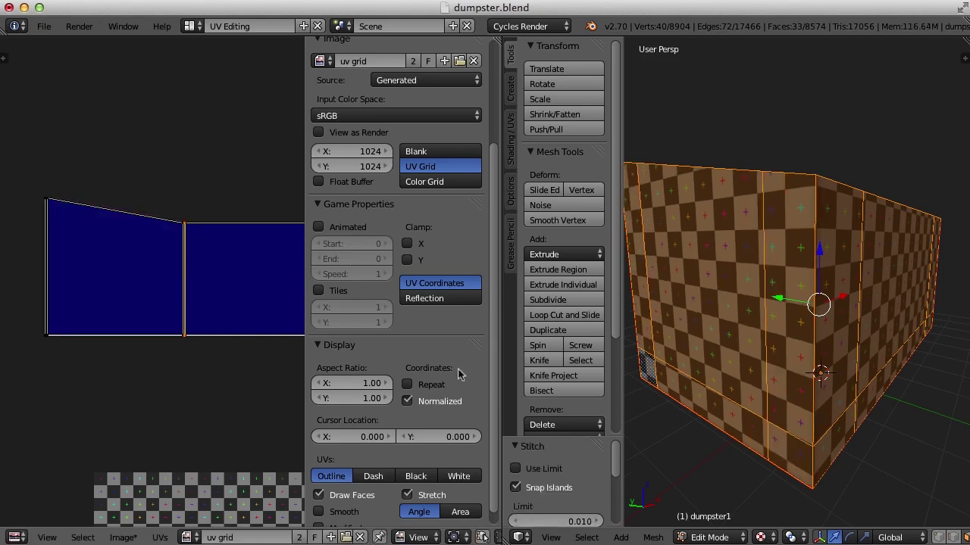
key(ctrl+z)
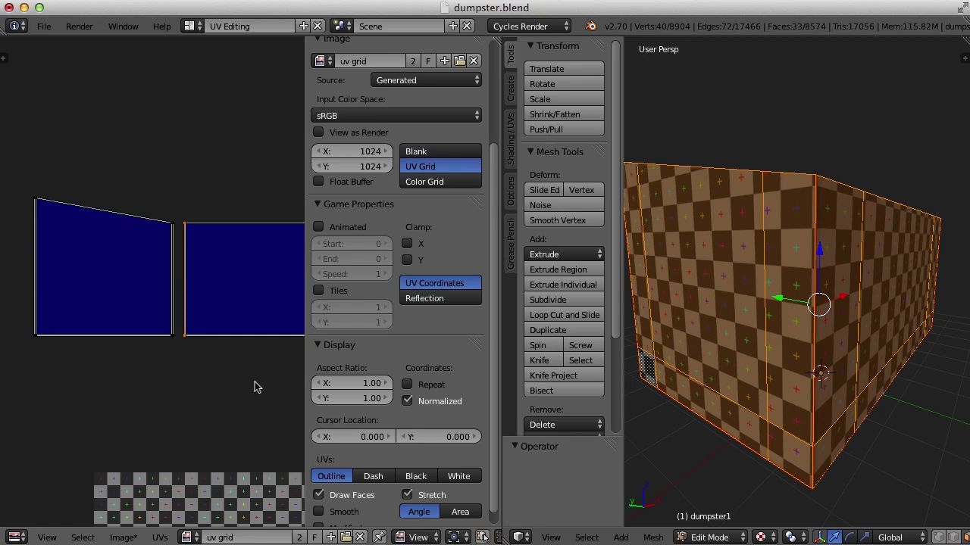
- Turn off the UV stretch display and stitch the left short wall's island to the front wall's island with island snapping
scroll(493, 412, down, 1)
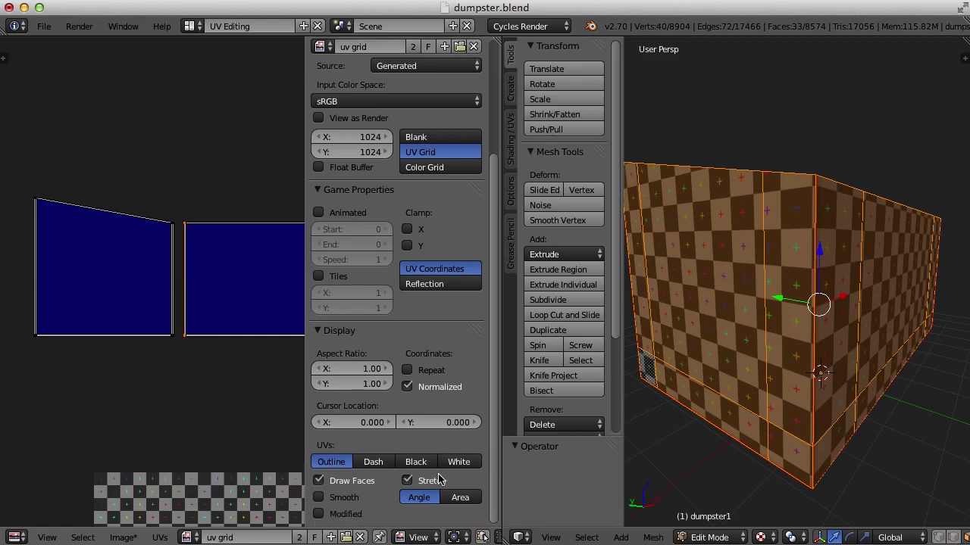
click(406, 481)
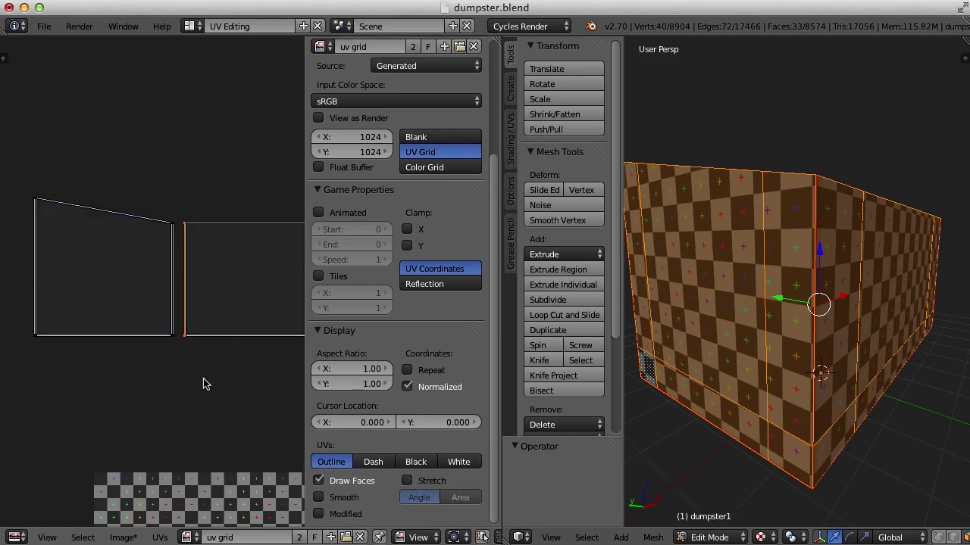
key(v)
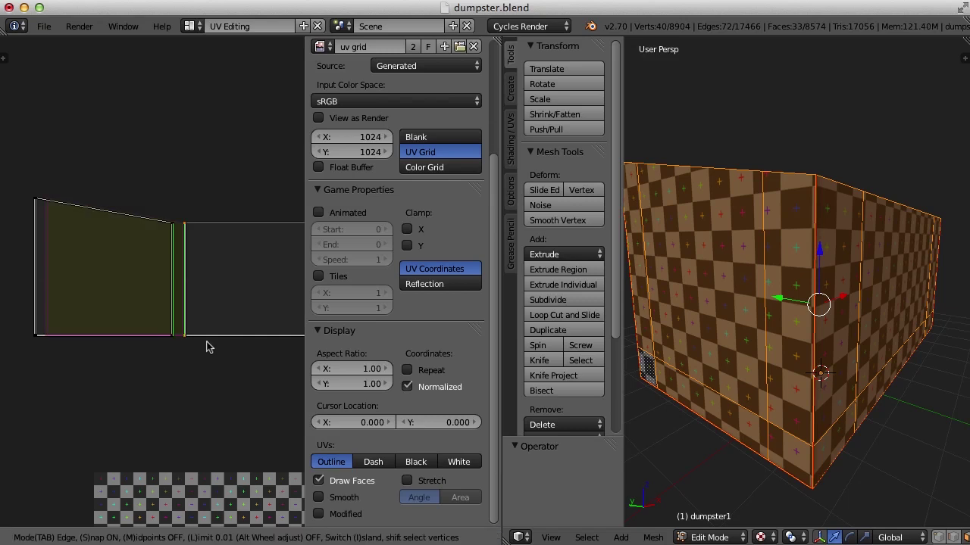
scroll(180, 353, down, 1)
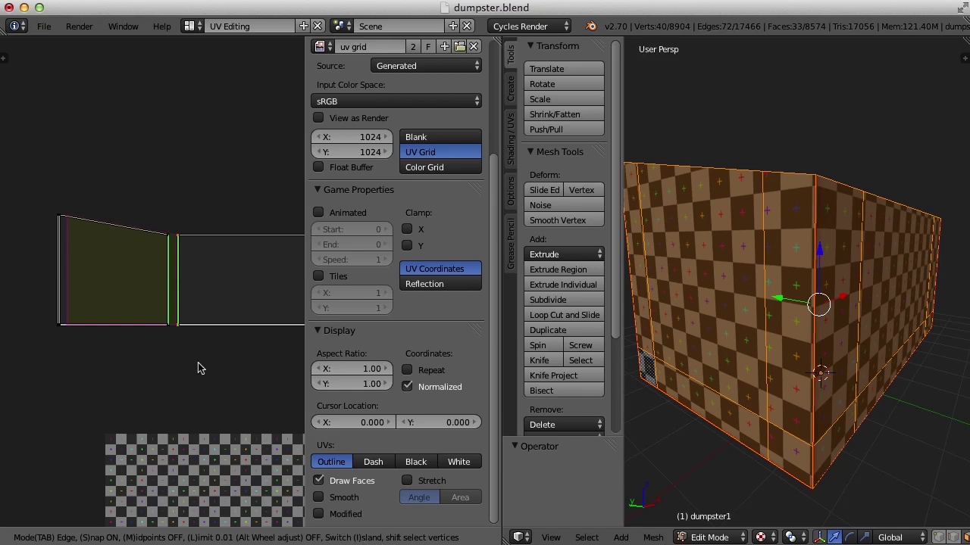
scroll(198, 364, down, 4)
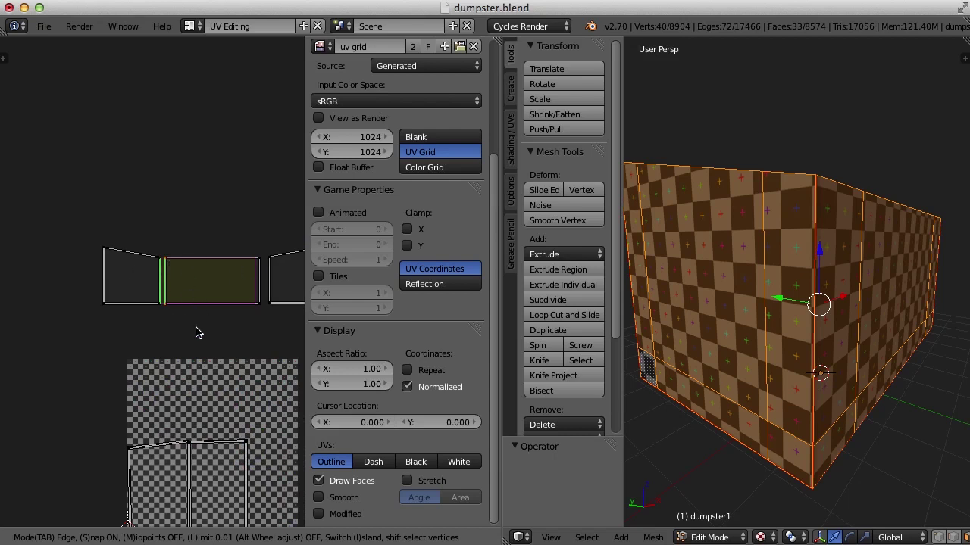
scroll(197, 331, up, 1)
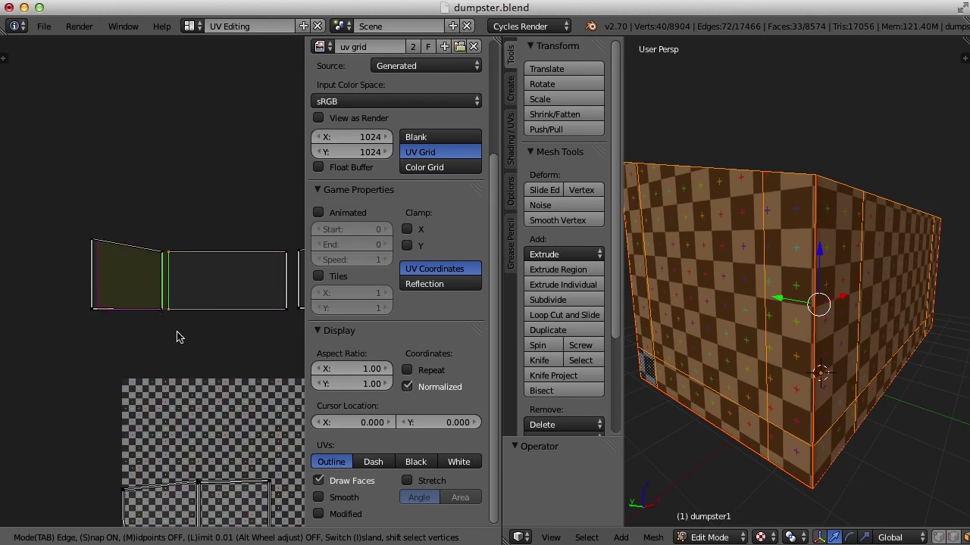
right_click(165, 300)
scroll(166, 300, up, 2)
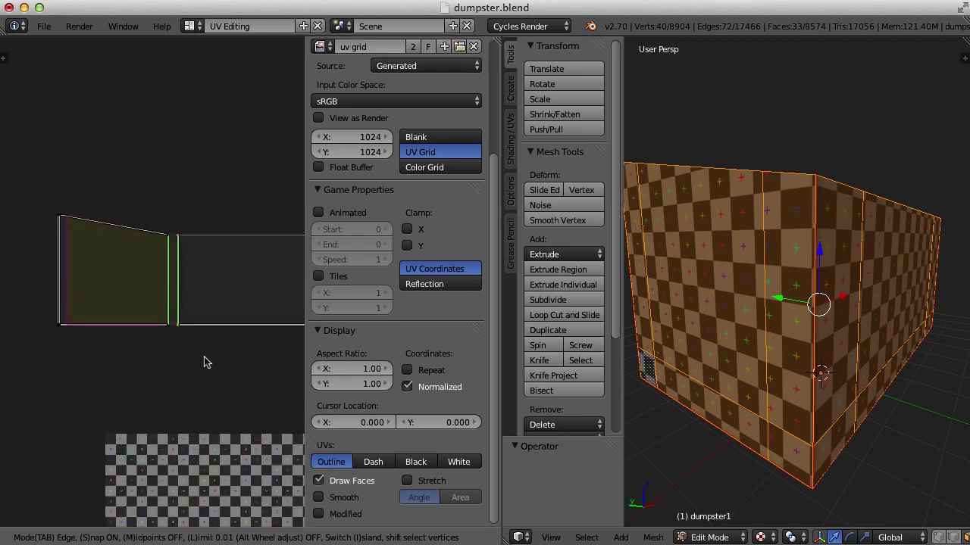
key(Return)
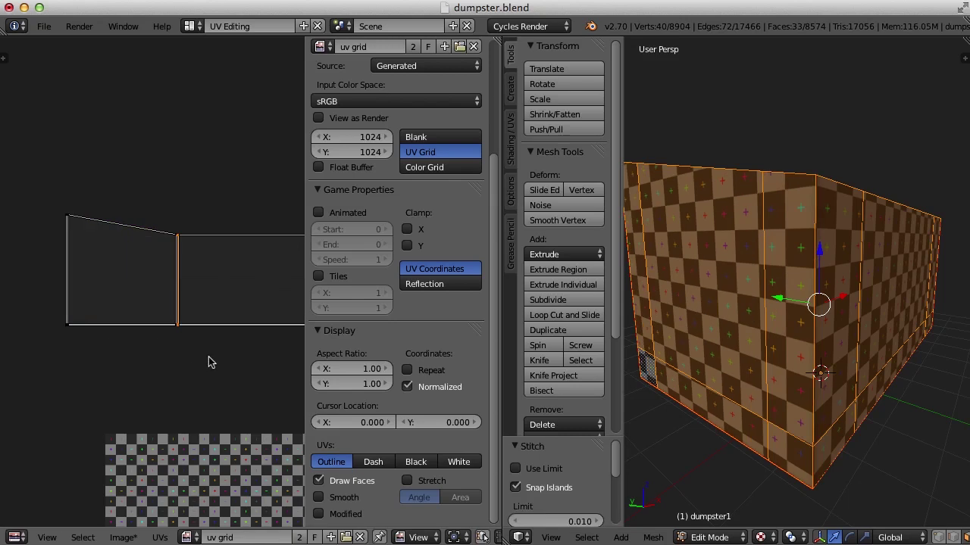
- Stitch the right short wall's island to the front wall's island along their facing edges
middle_drag(231, 350, 168, 372)
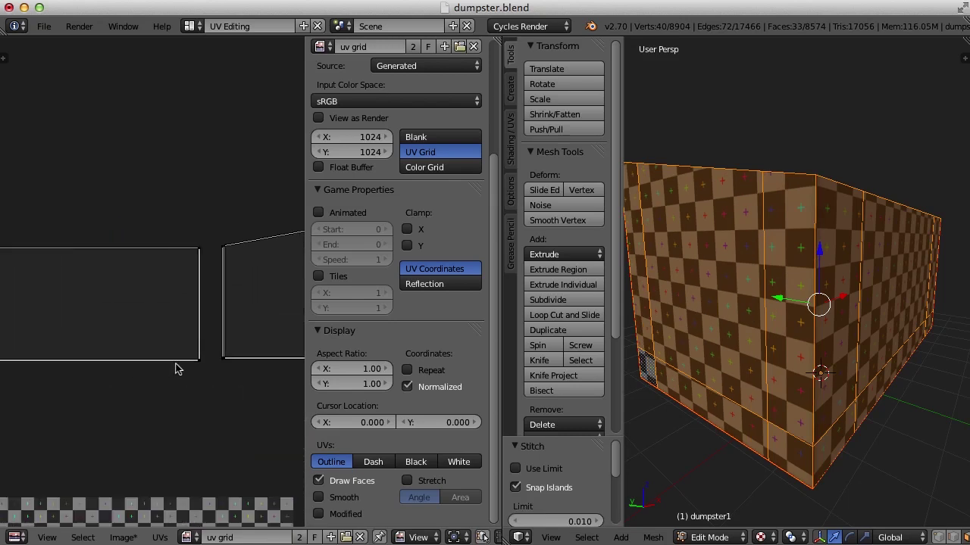
scroll(238, 357, up, 6)
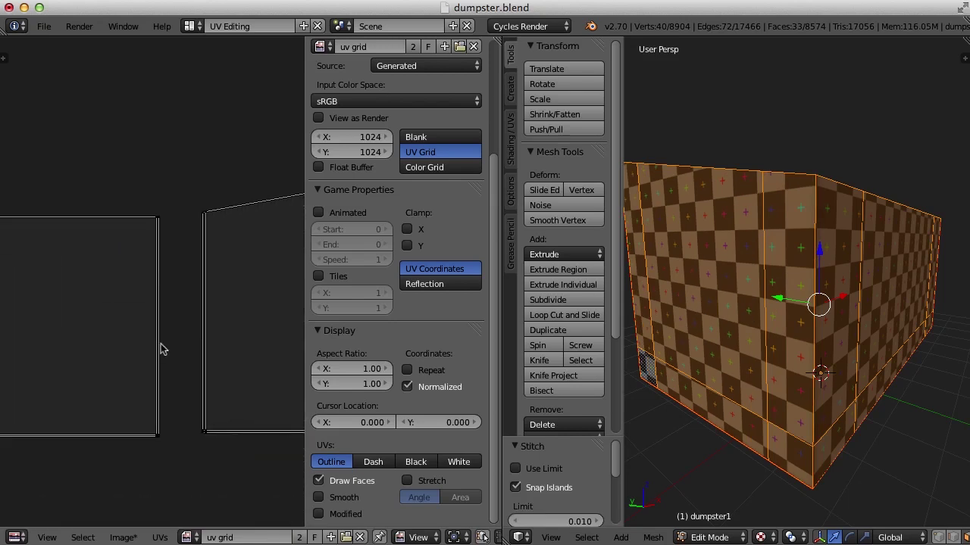
key(a)
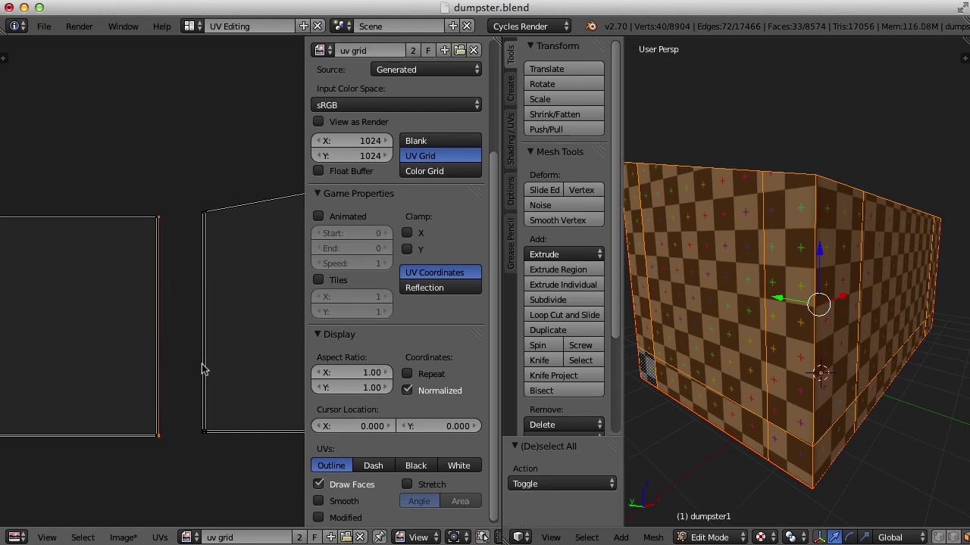
key(v)
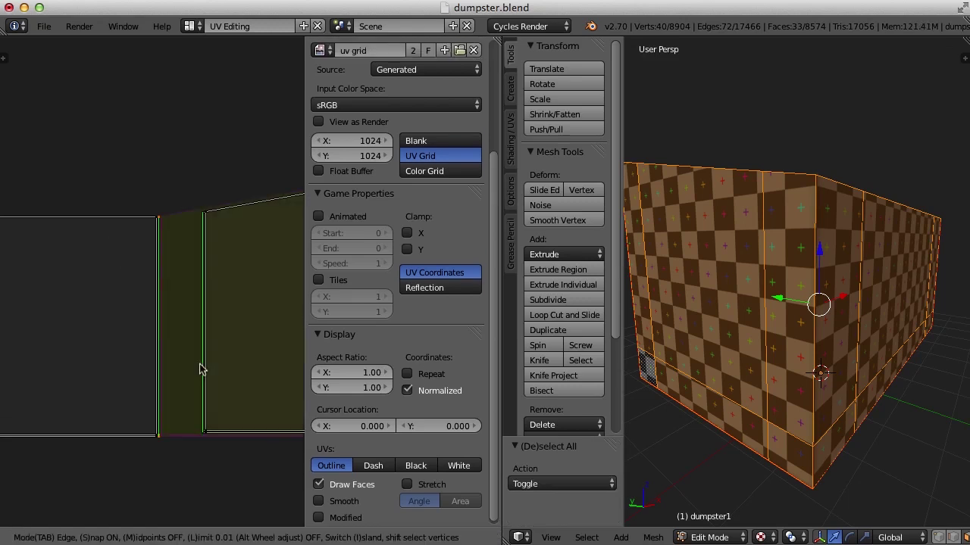
click(199, 369)
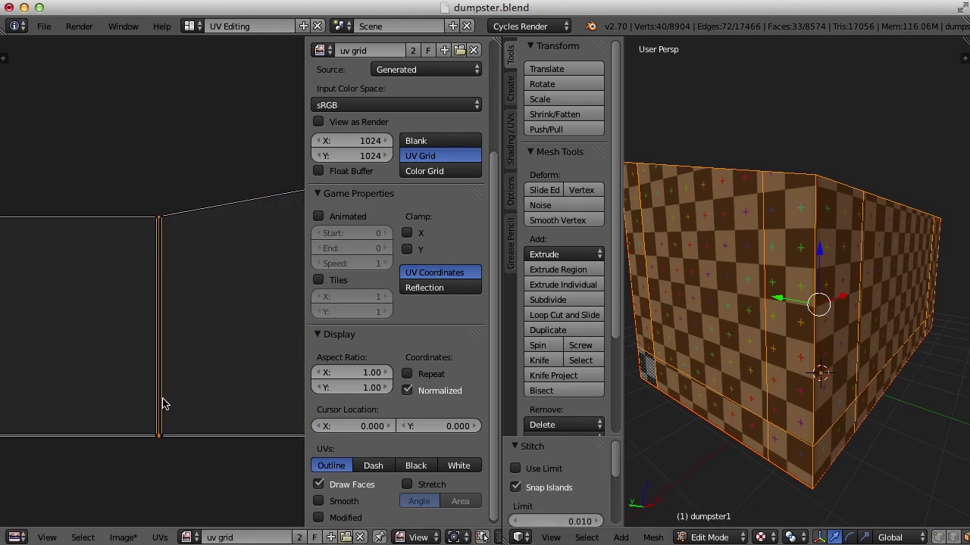
scroll(174, 382, down, 1)
scroll(173, 382, down, 5)
- Turn the UV stretch display back on and inspect the checker texture across the bin's front corners
click(407, 472)
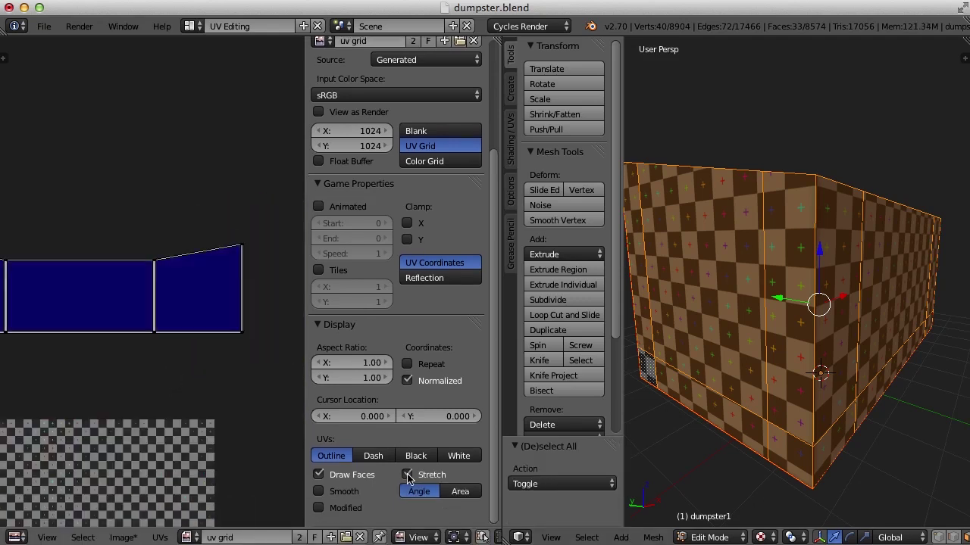
scroll(151, 341, up, 1)
middle_drag(750, 349, 818, 349)
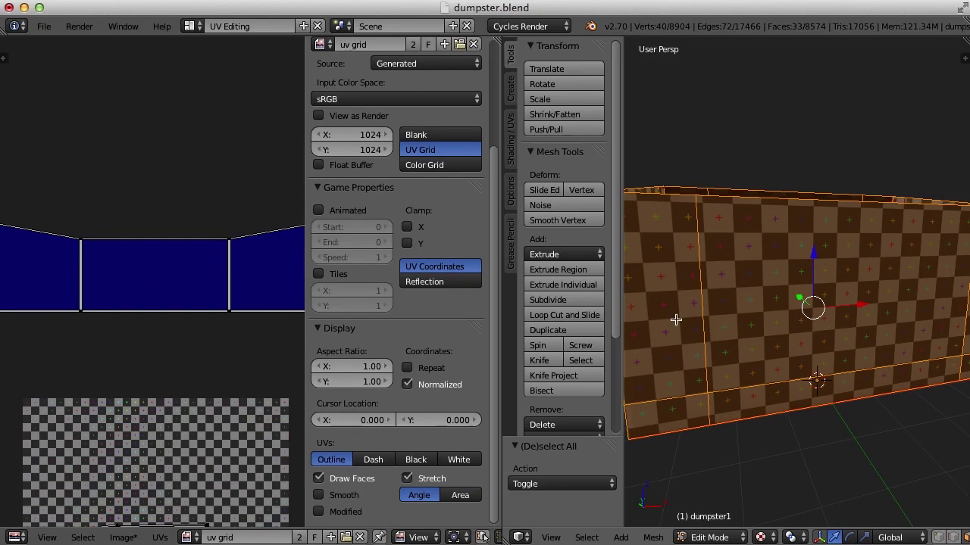
scroll(225, 281, down, 1)
middle_drag(746, 329, 796, 333)
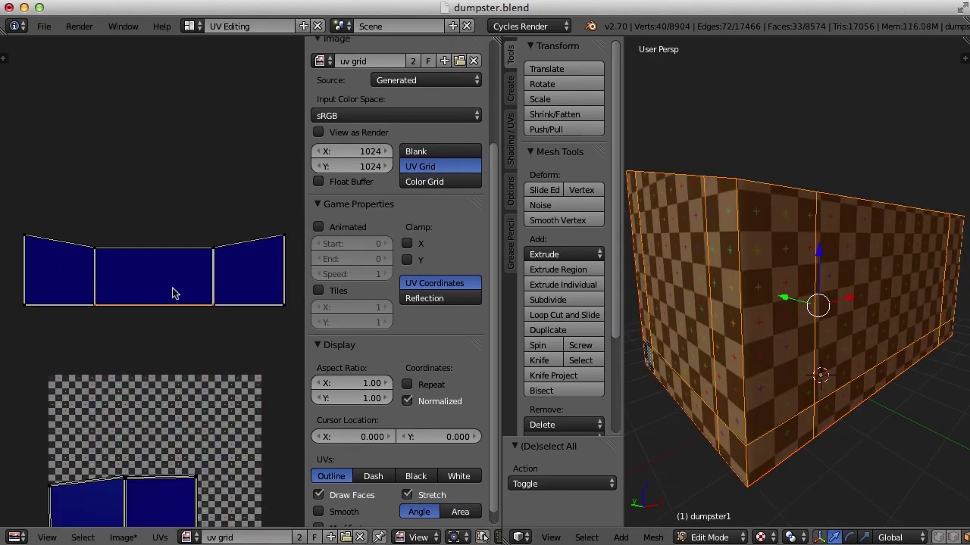
- Switch the UV editor to island selection and move the joined three-wall island about 0.11 farther above the UV square
key(ctrl+Tab)
click(182, 372)
key(a)
key(g)
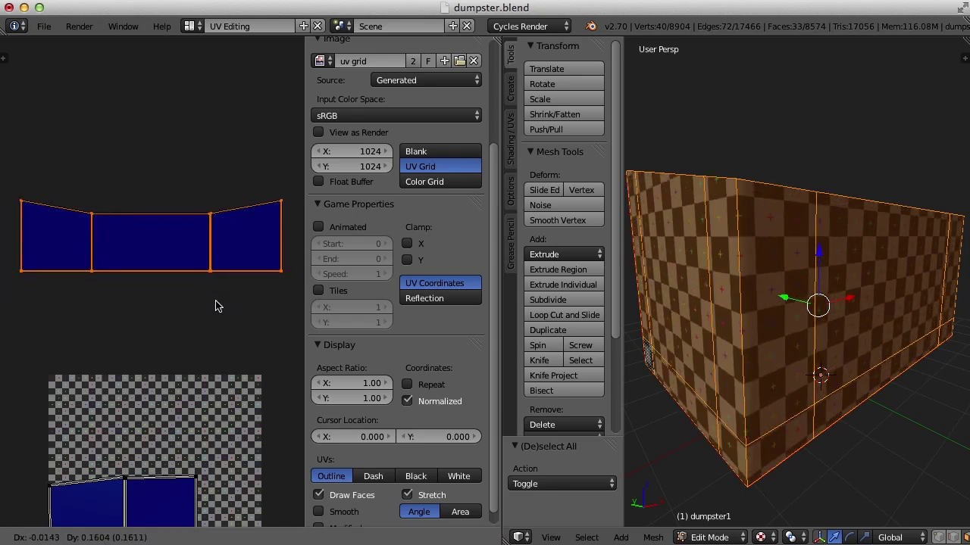
click(216, 310)
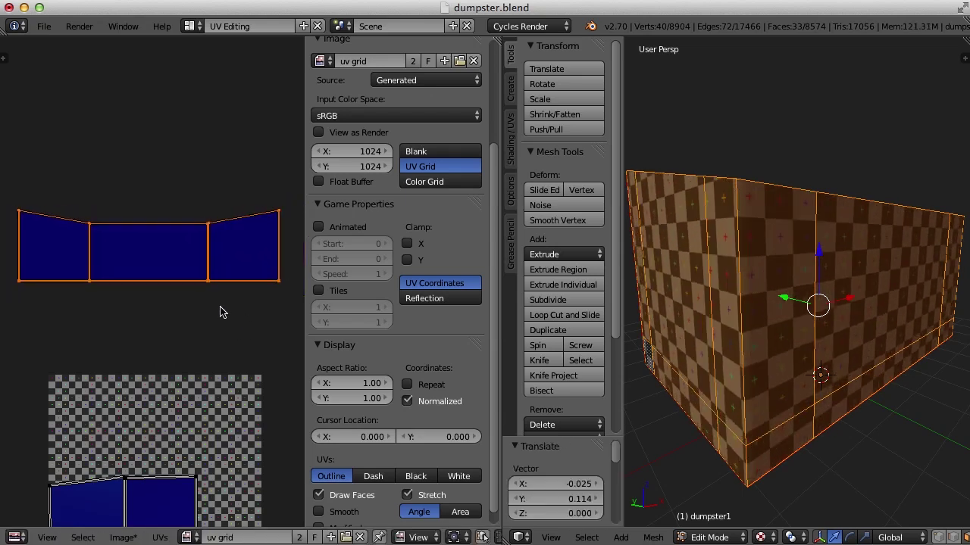
- Select all of the bin's UV islands and average their scale
middle_drag(909, 310, 851, 278)
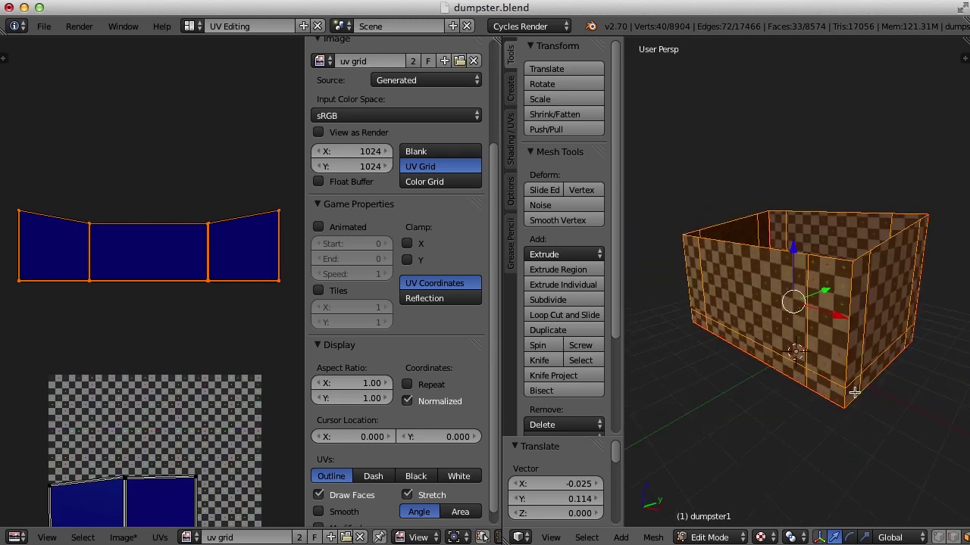
key(a)
key(a)
scroll(169, 345, down, 3)
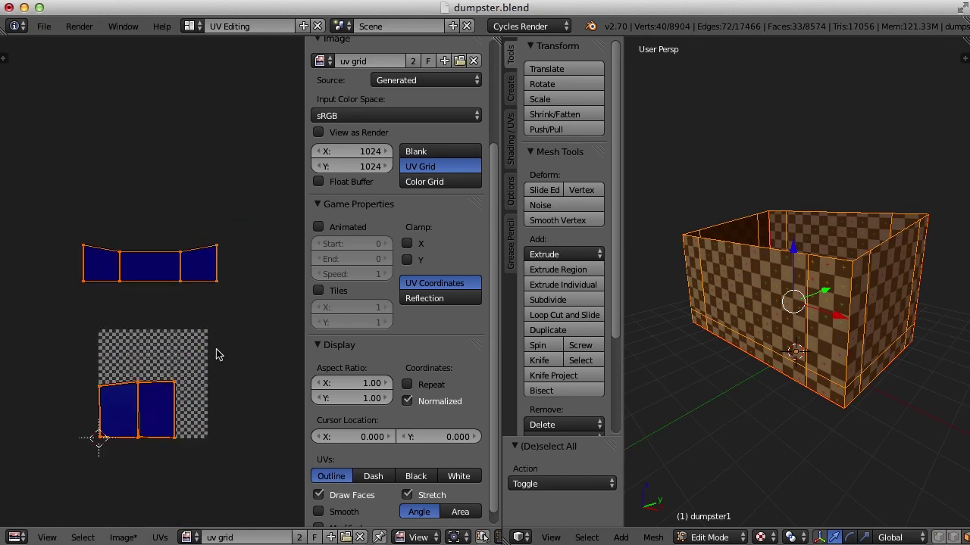
key(ctrl+a)
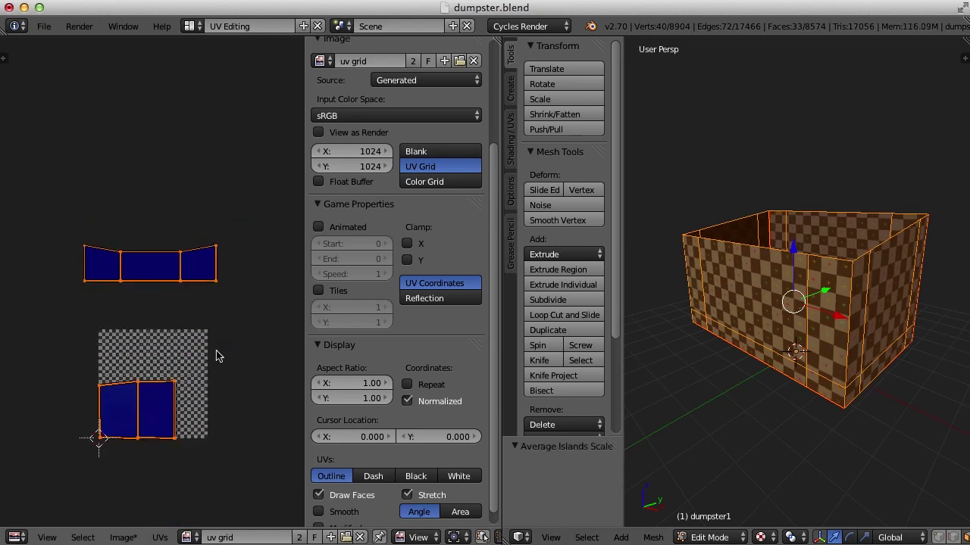
- Pack the bin's islands into the UV square with rotation disabled and a 0.001 margin
key(ctrl+p)
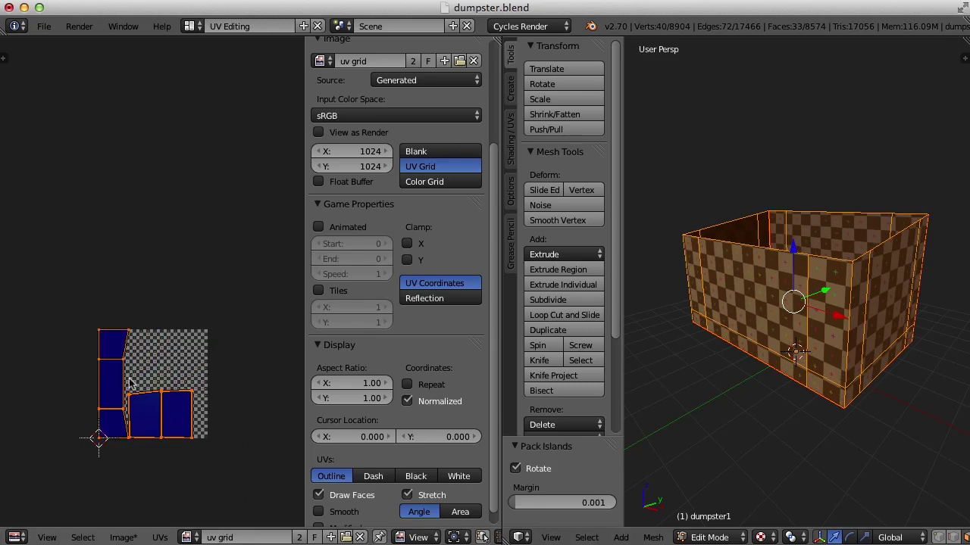
click(516, 469)
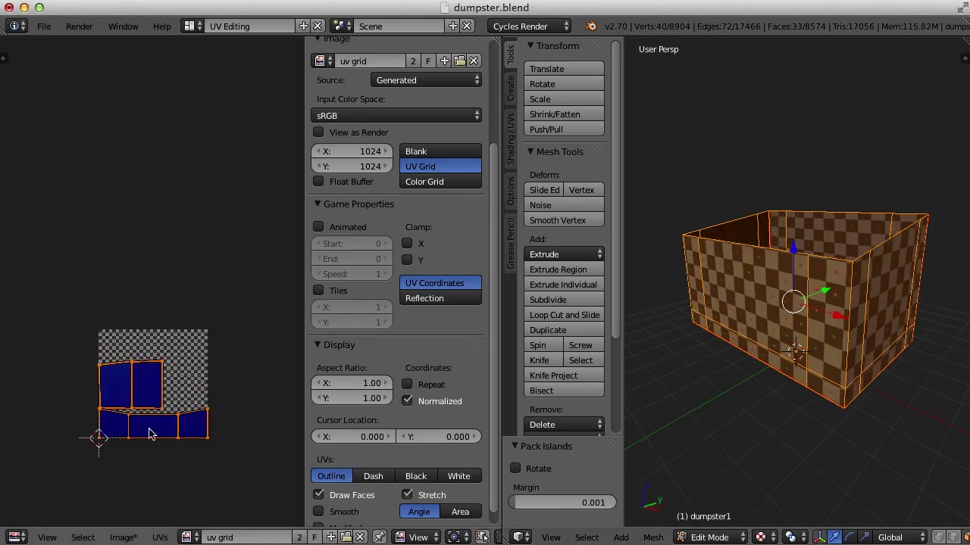
scroll(159, 437, up, 1)
scroll(190, 450, up, 1)
scroll(188, 322, up, 2)
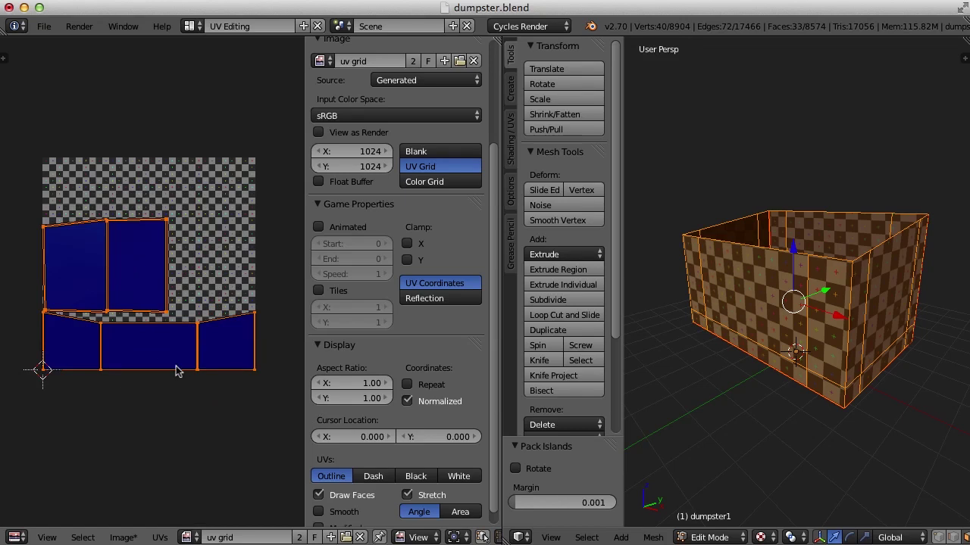
- Reveal all hidden parts of the dumpster and clear the selection
middle_drag(702, 385, 722, 385)
key(a)
key(a)
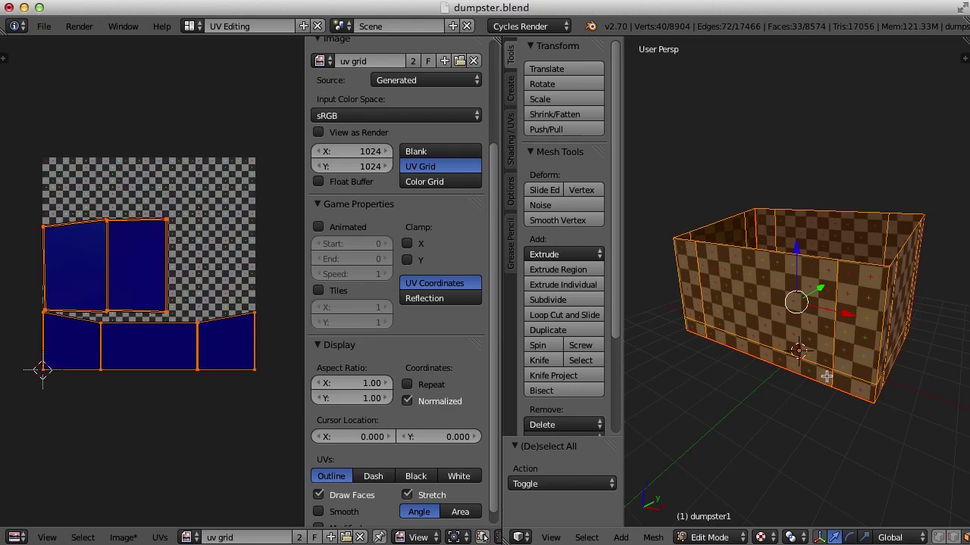
key(alt+h)
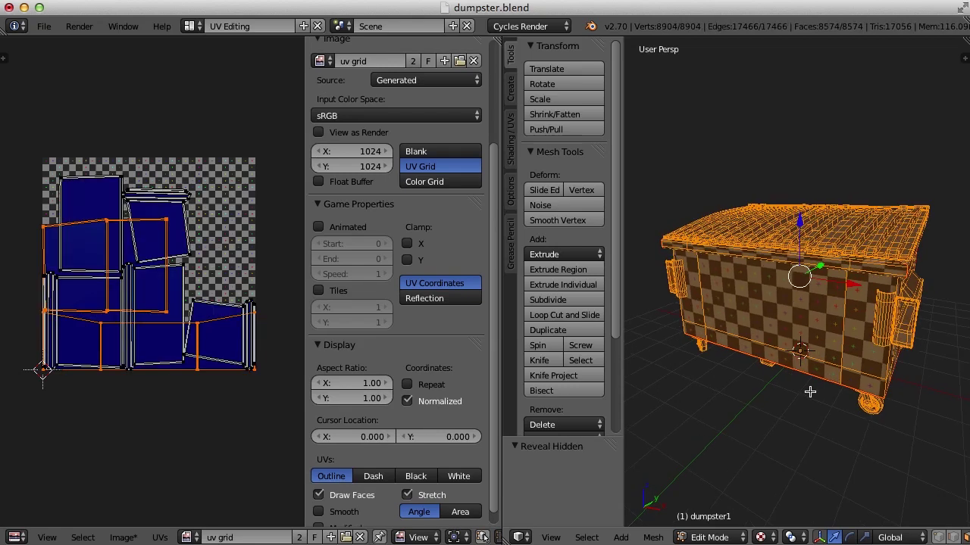
key(a)
- Select the whole linked mesh of the right lid and hide everything else
middle_drag(838, 259, 849, 242)
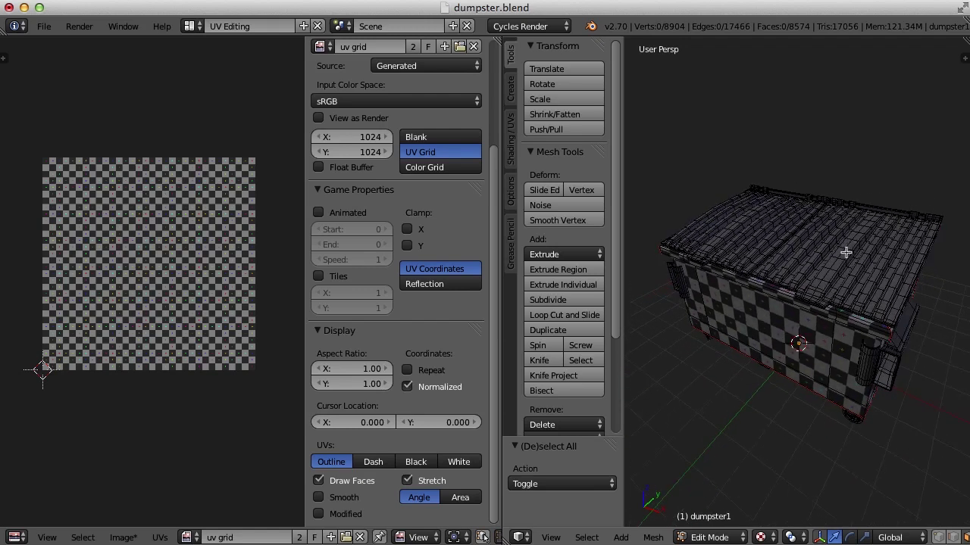
right_click(848, 254)
key(a)
key(l)
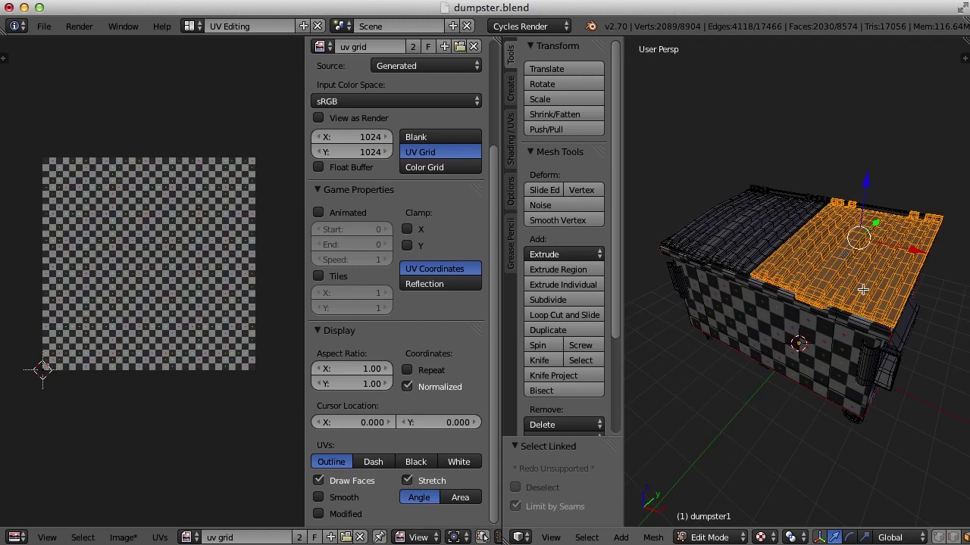
key(shift+h)
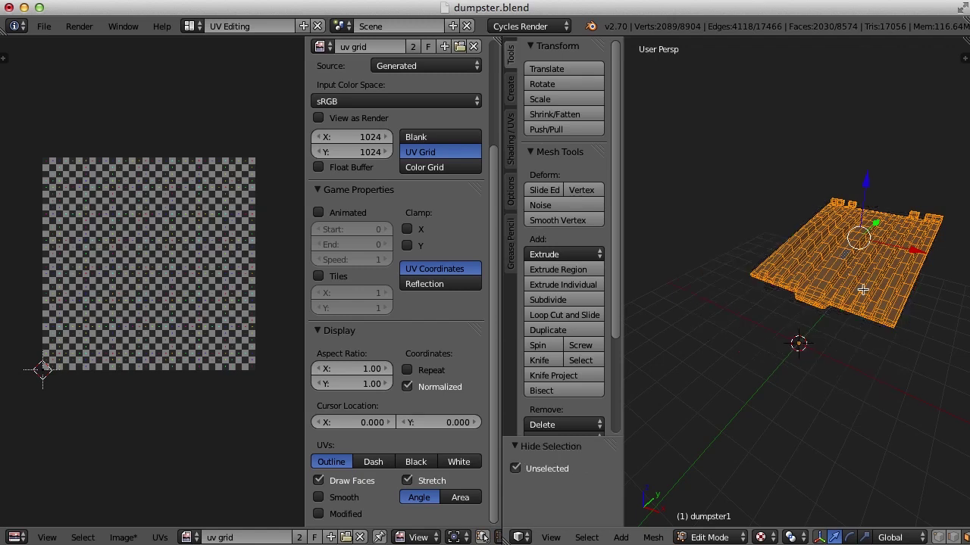
- Unwrap the isolated lid with the standard Unwrap method and check its checker texture
key(KP_Decimal)
middle_drag(804, 229, 798, 190)
middle_drag(824, 324, 838, 390)
key(u)
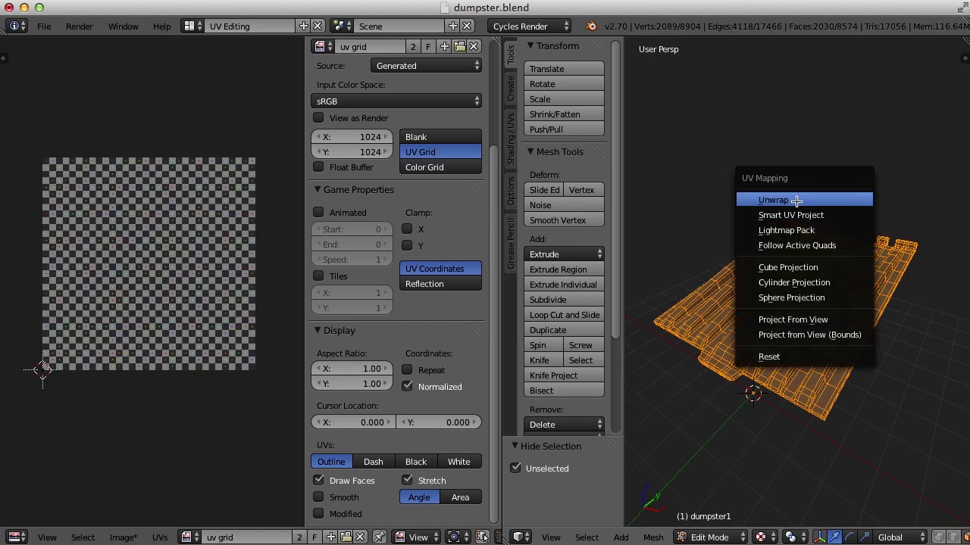
click(773, 200)
middle_drag(892, 315, 892, 368)
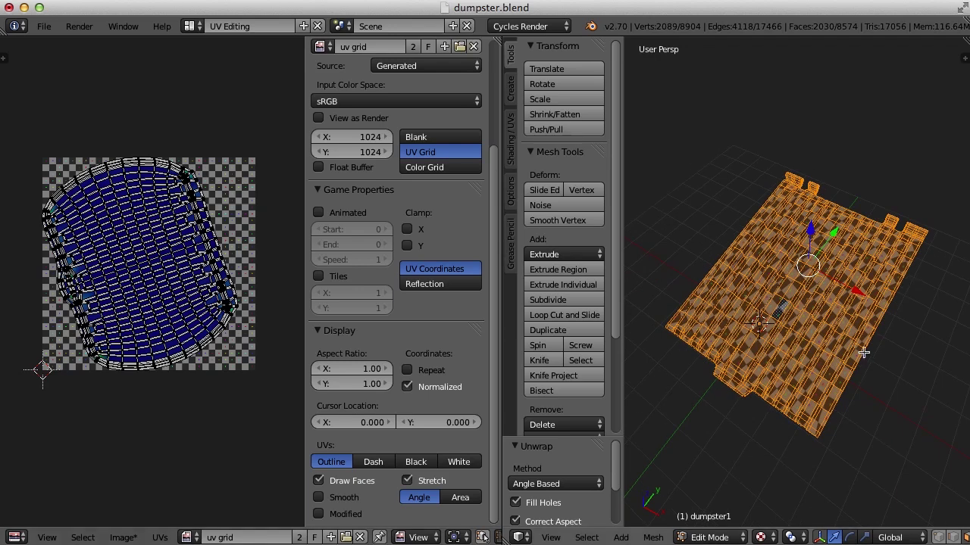
middle_drag(834, 407, 843, 375)
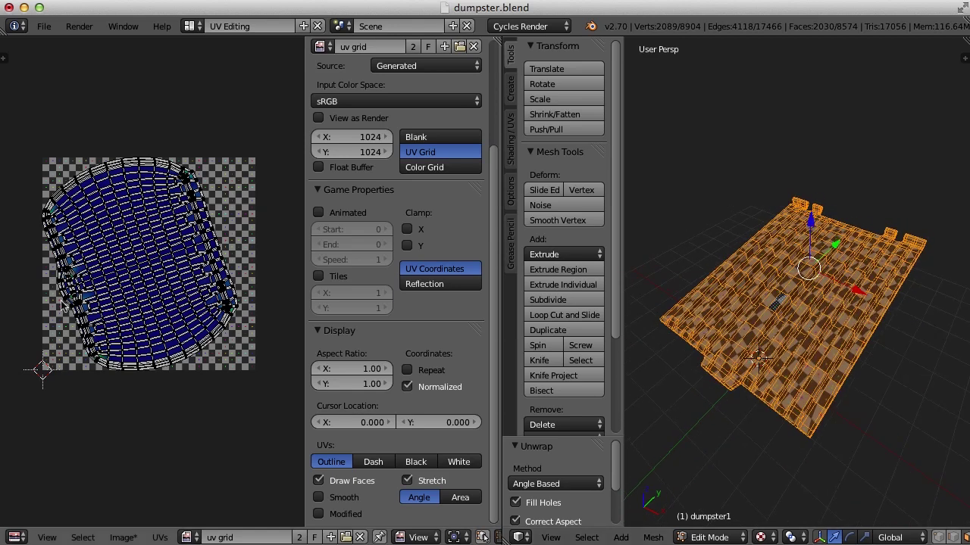
- Rotate the lid's UV island by about -70 degrees so it lies straight in the UV square
key(a)
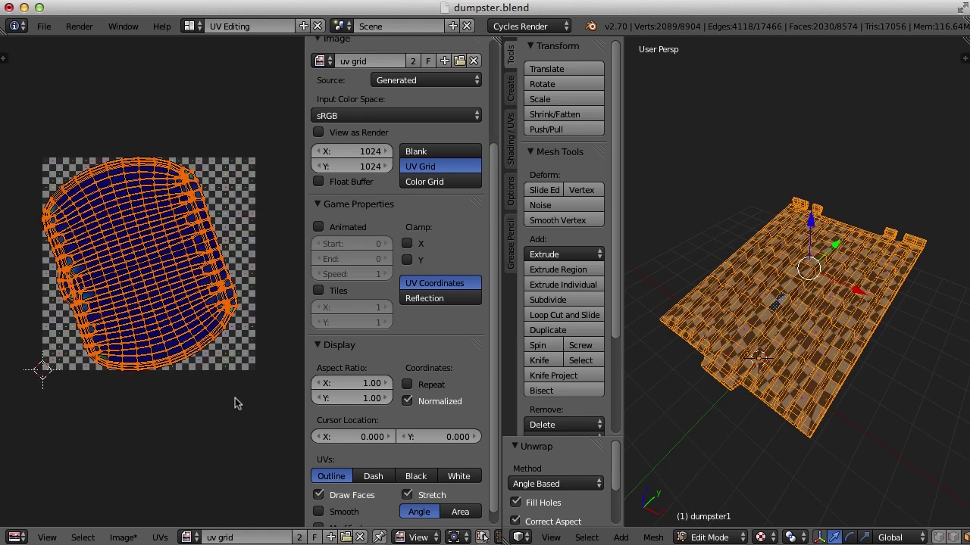
key(r)
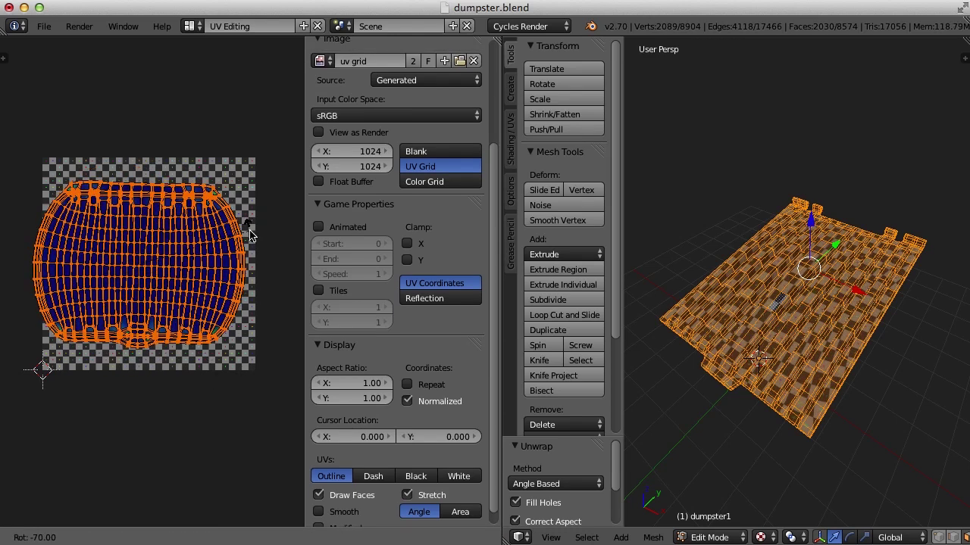
click(250, 235)
- Bring back the hidden parts and apply Smart UV Project, angle limit 66, to the vertical cylinder at the bin's front corner
middle_drag(682, 344, 840, 368)
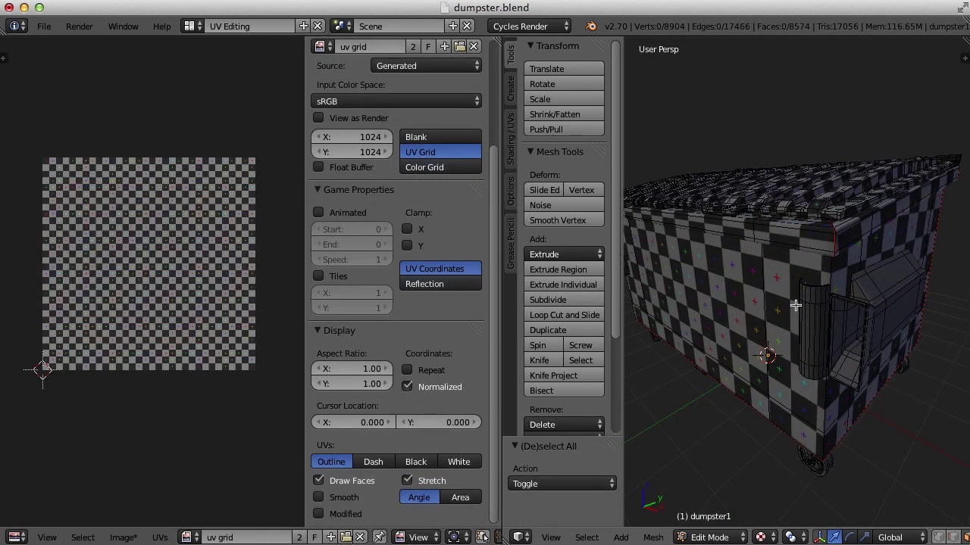
middle_drag(898, 328, 818, 337)
key(l)
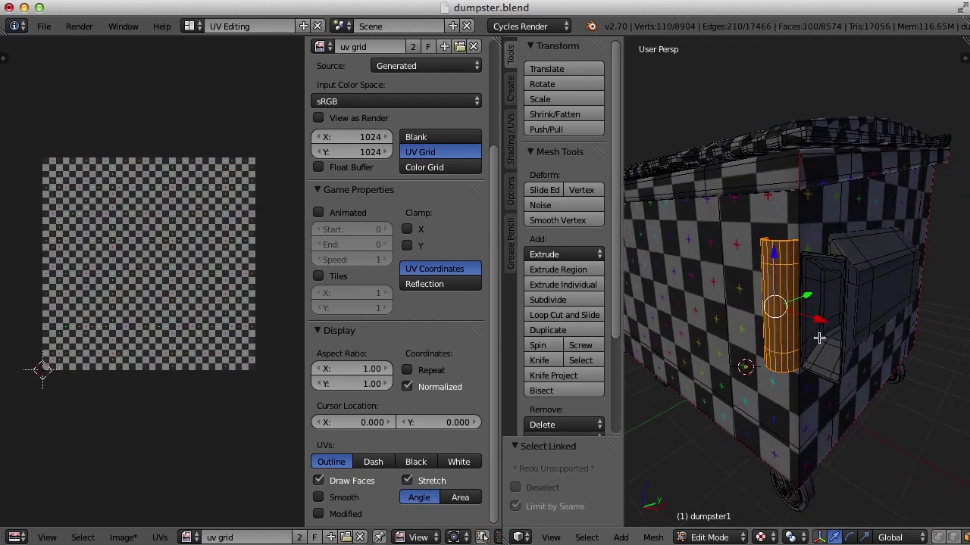
key(u)
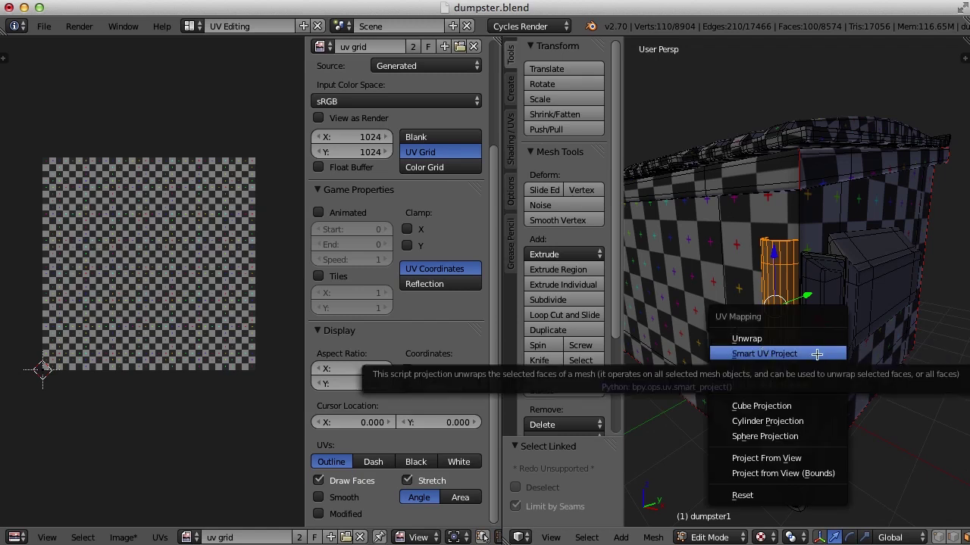
click(817, 354)
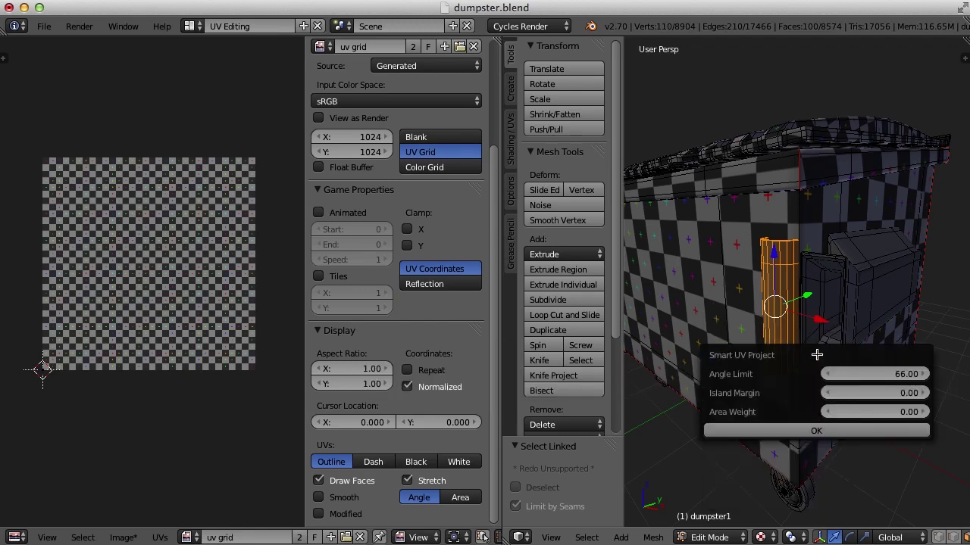
click(807, 431)
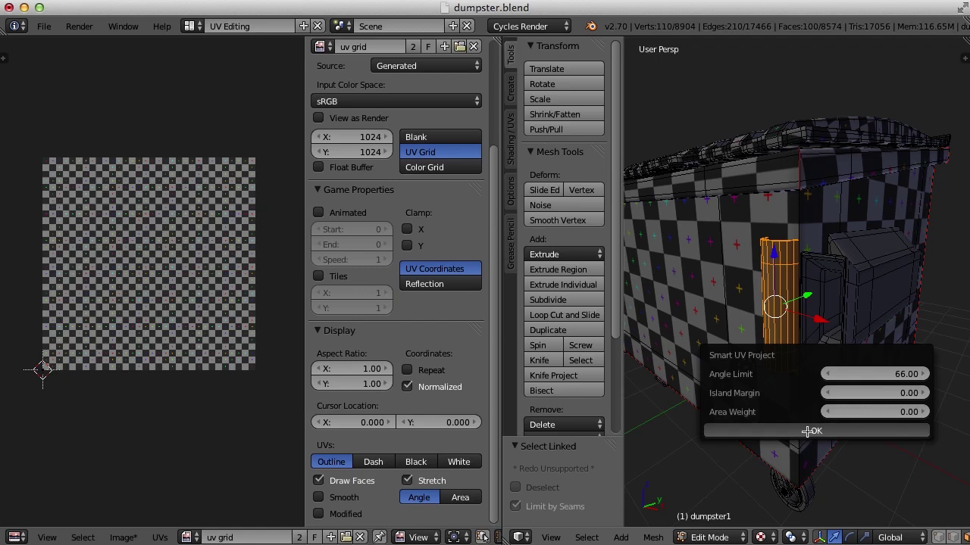
- Apply Smart UV Project with an angle limit of 66 to the linked side pocket bracket beside the cylinder
scroll(774, 346, up, 5)
scroll(773, 345, down, 5)
scroll(176, 282, down, 2)
scroll(176, 282, up, 2)
middle_drag(887, 338, 841, 316)
key(a)
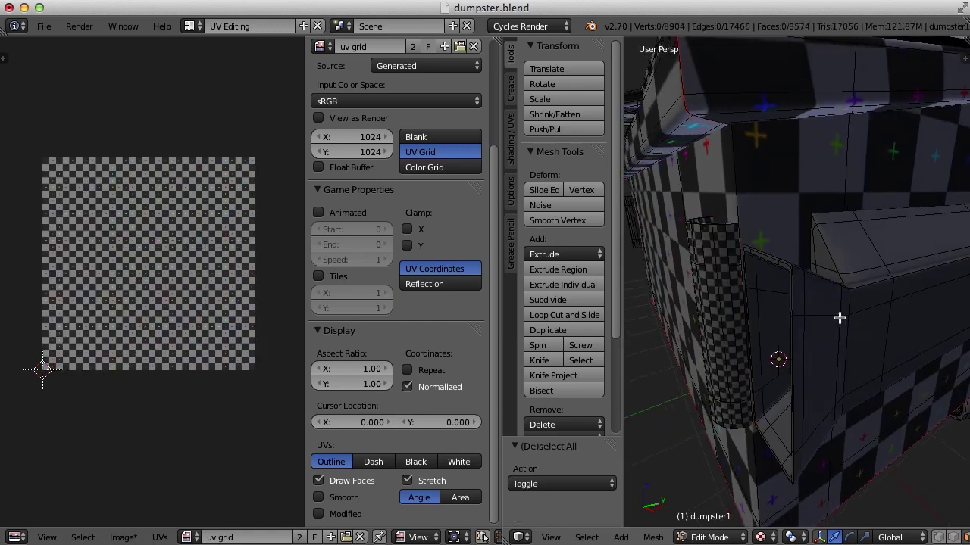
key(l)
scroll(841, 326, down, 4)
key(u)
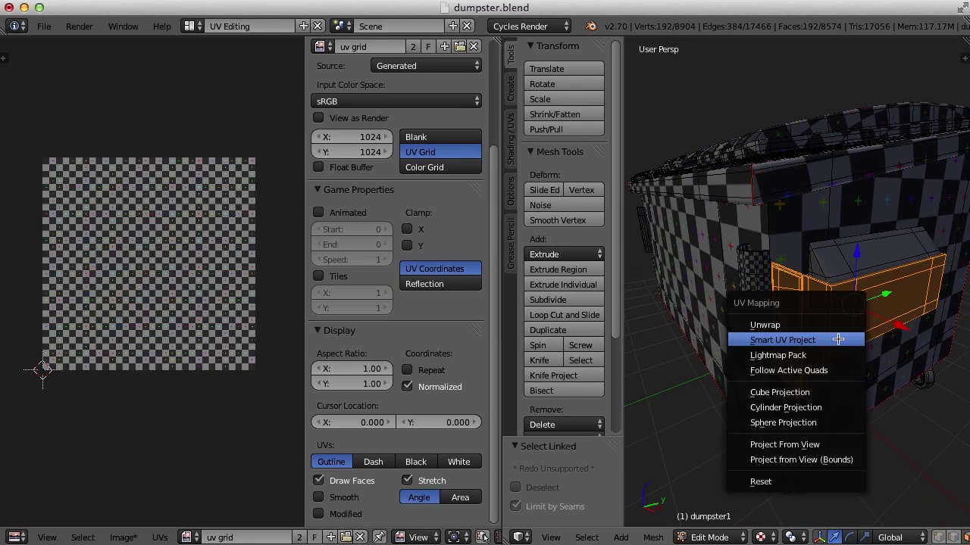
click(838, 339)
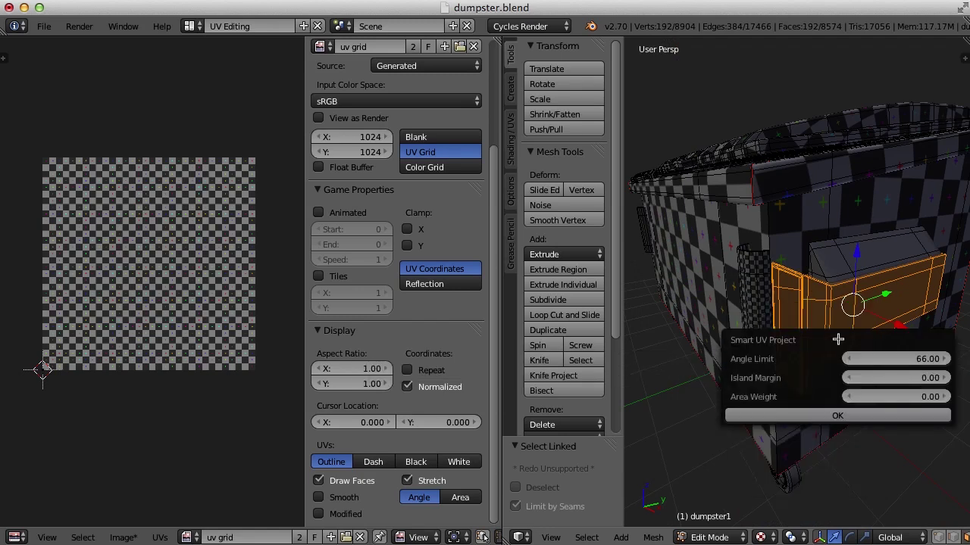
click(841, 415)
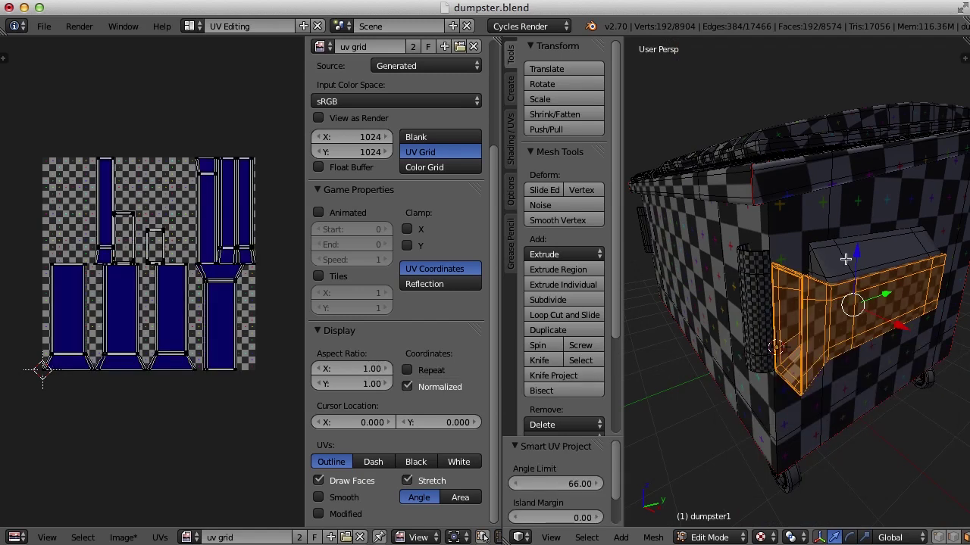
- Apply Smart UV Project with an angle limit of 66 to the sloped cover above the side pocket
key(a)
key(l)
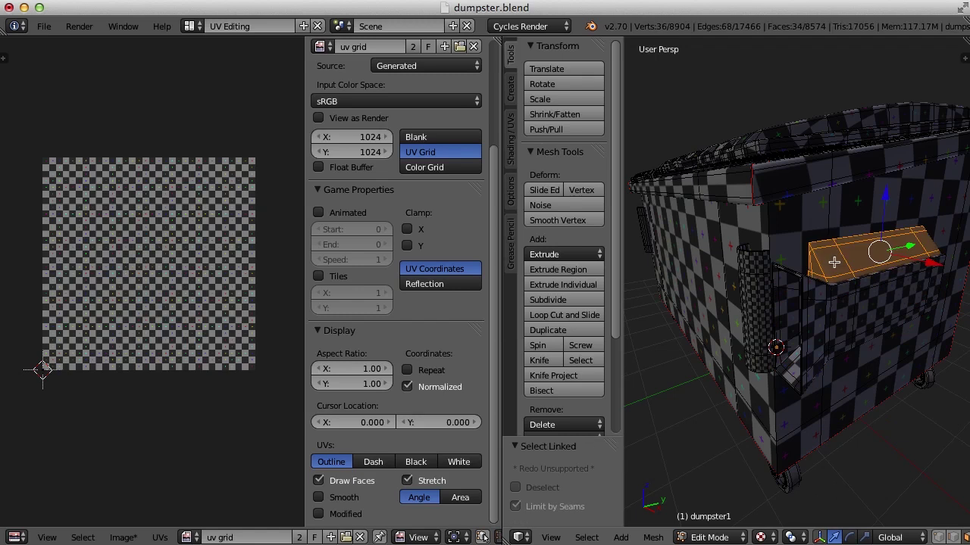
key(u)
click(825, 263)
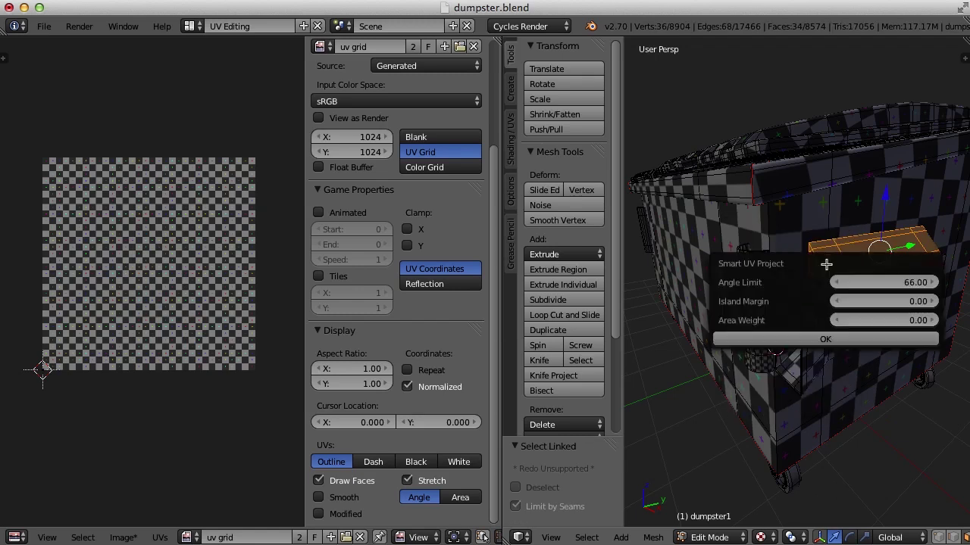
click(857, 331)
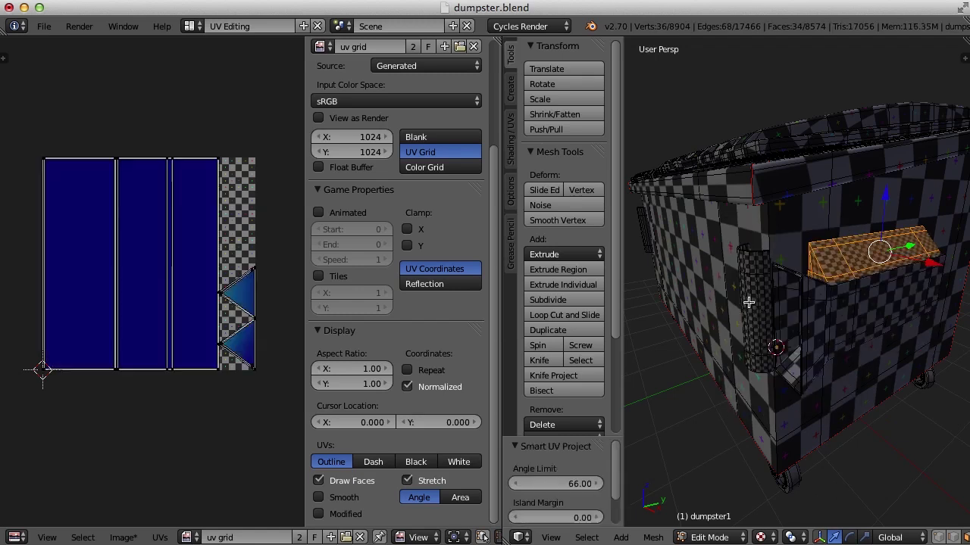
middle_drag(742, 302, 766, 320)
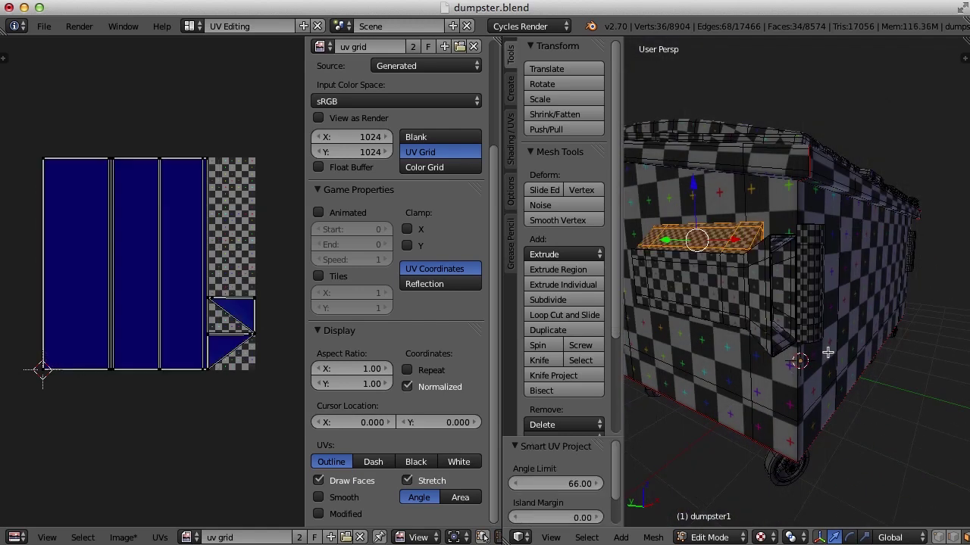
- Select the whole dumpster and all its UV islands, average their scale, and check the checker density around the side pocket
key(a)
mouse_move(828, 352)
middle_down()
mouse_move(775, 359)
mouse_move(833, 359)
mouse_move(805, 350)
mouse_move(714, 356)
mouse_move(816, 364)
middle_up()
key(a)
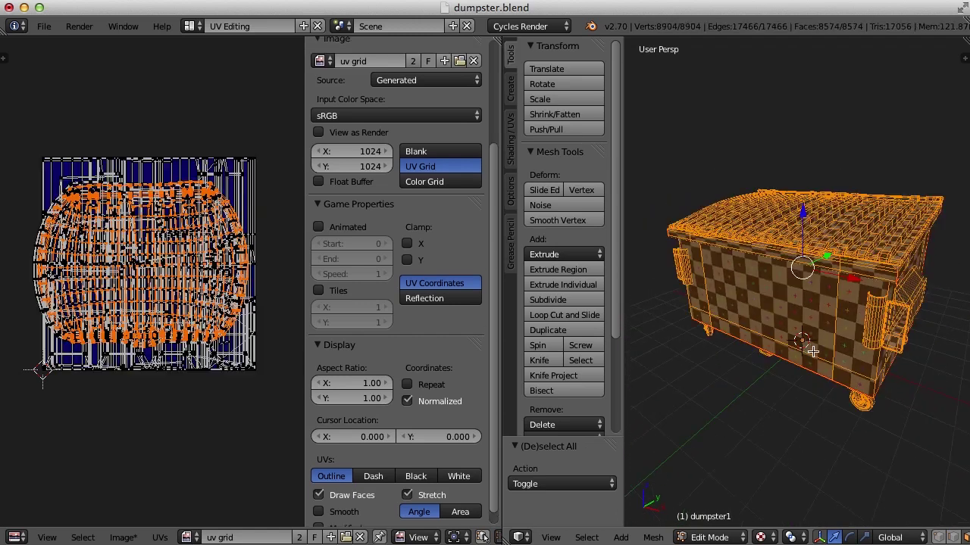
scroll(191, 407, down, 3)
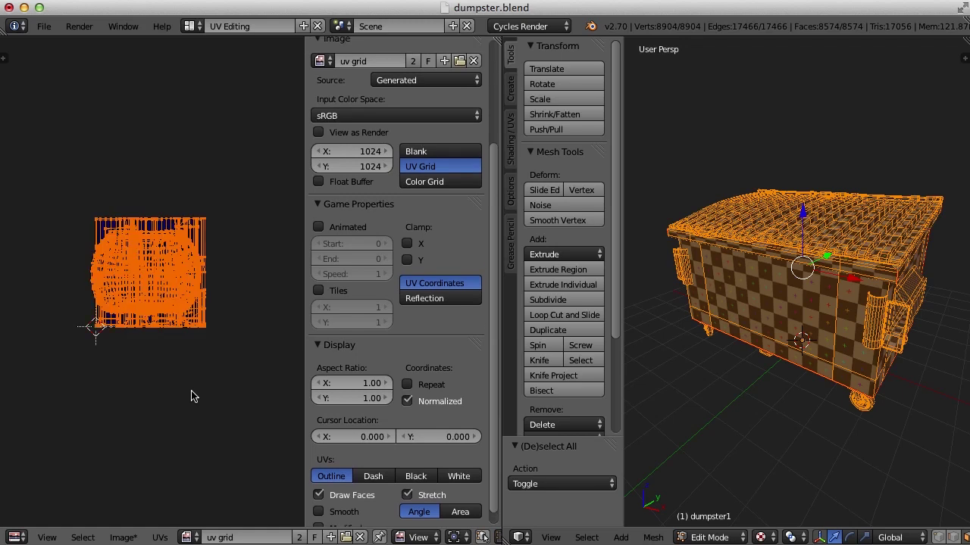
key(ctrl+a)
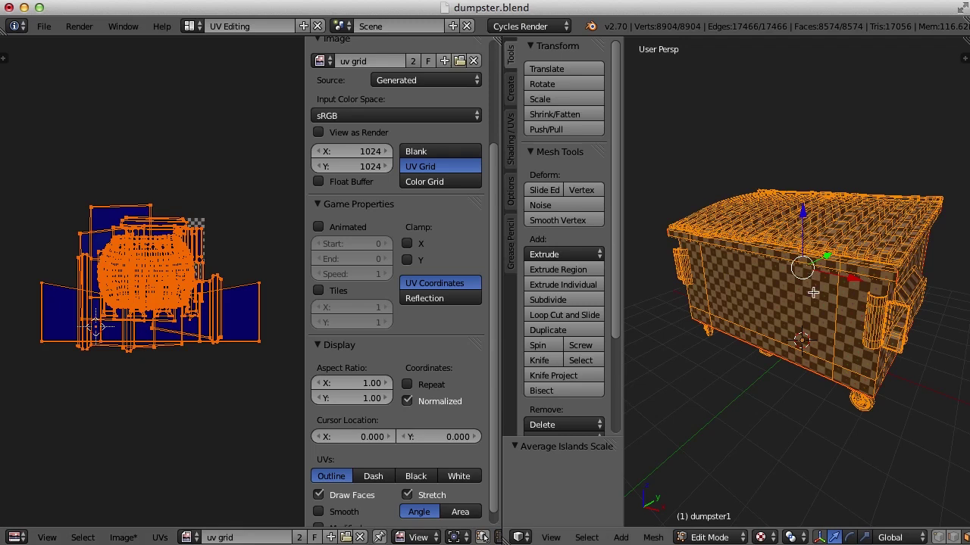
scroll(821, 313, up, 4)
middle_drag(838, 220, 824, 323)
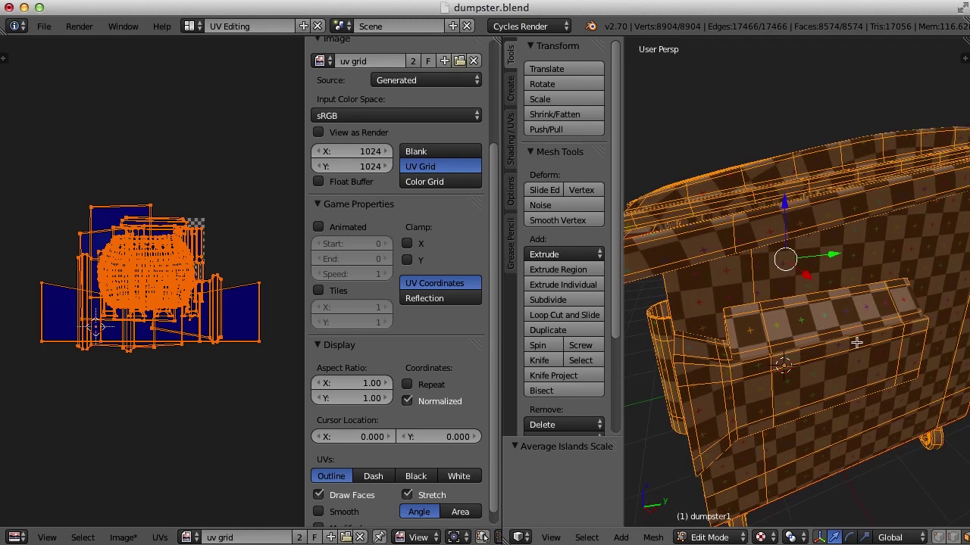
middle_drag(735, 371, 786, 345)
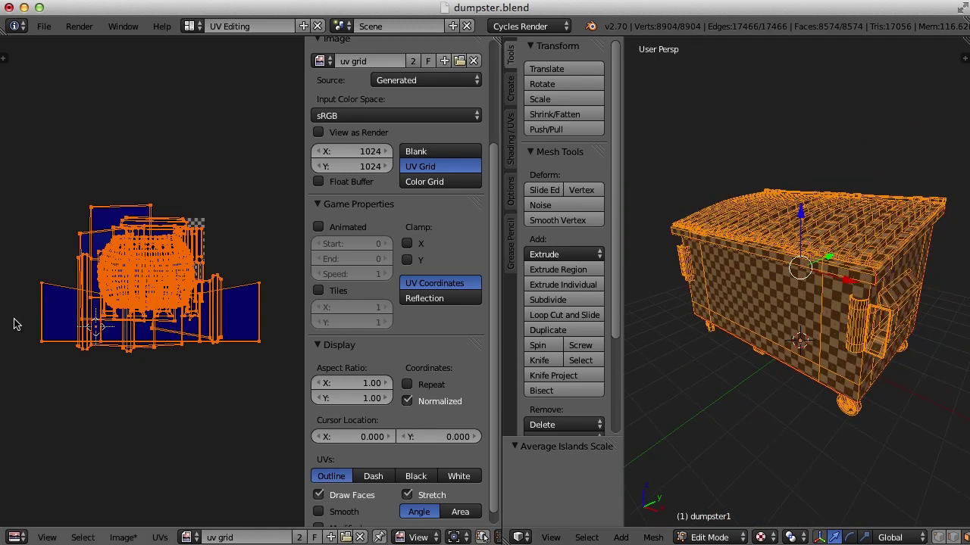
- Pack all of the dumpster's islands into the UV square with rotation off and a 0.001 margin
key(ctrl+p)
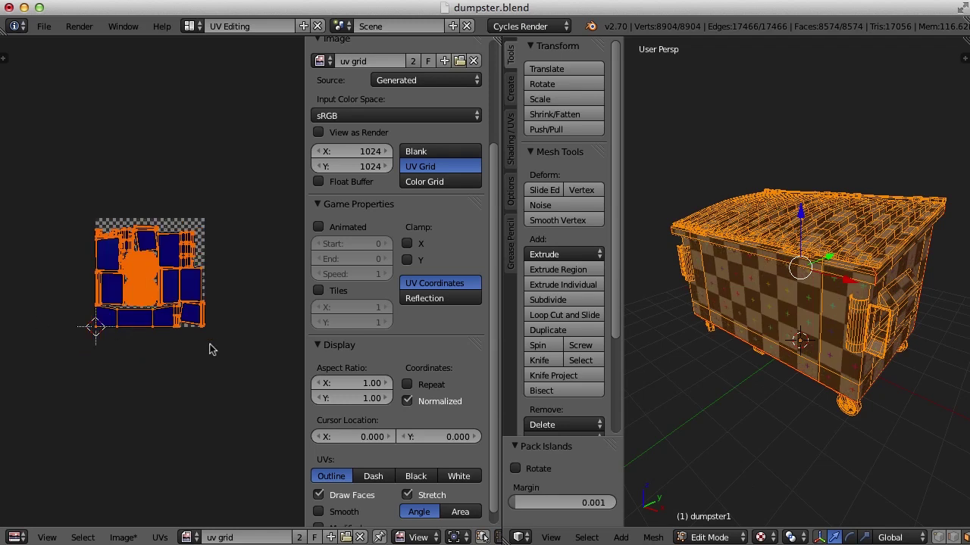
scroll(210, 348, up, 3)
scroll(210, 348, up, 1)
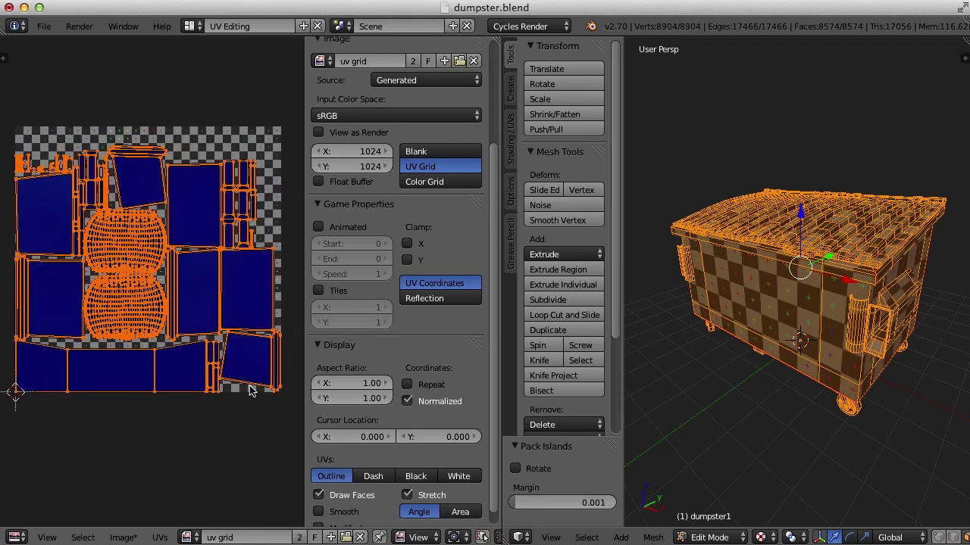